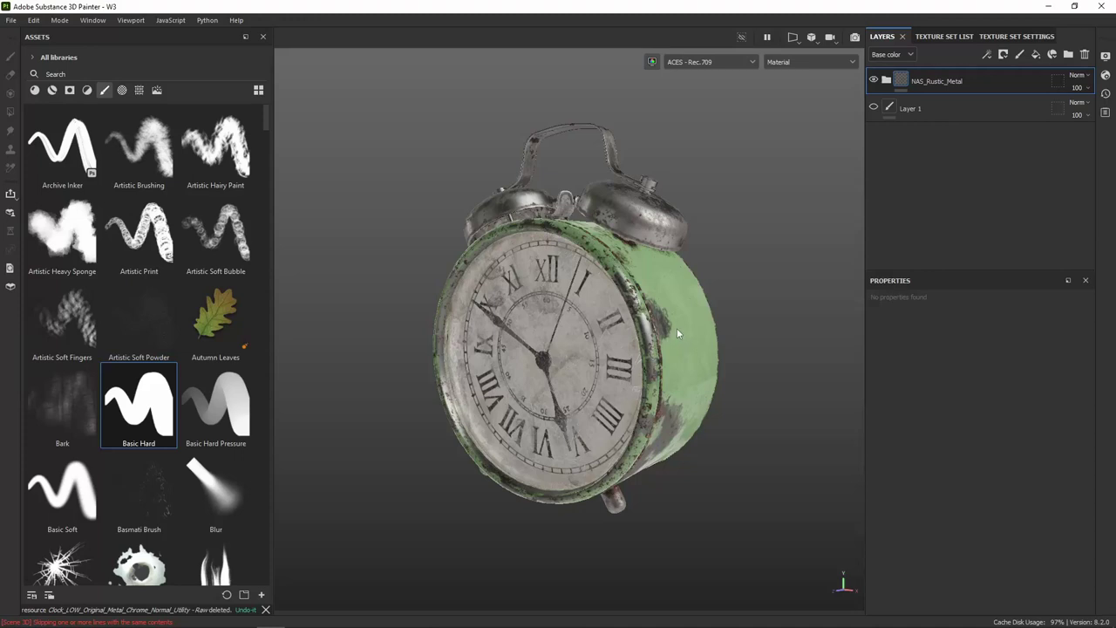
# - Orbit, pan and zoom around the alarm clock to frame it from the front
pyautogui.moveTo(714, 292)
pyautogui.keyDown('alt'); pyautogui.mouseDown()
pyautogui.moveTo(670, 327)
pyautogui.moveTo(741, 247)
pyautogui.moveTo(693, 273)
pyautogui.mouseUp(); pyautogui.keyUp('alt')
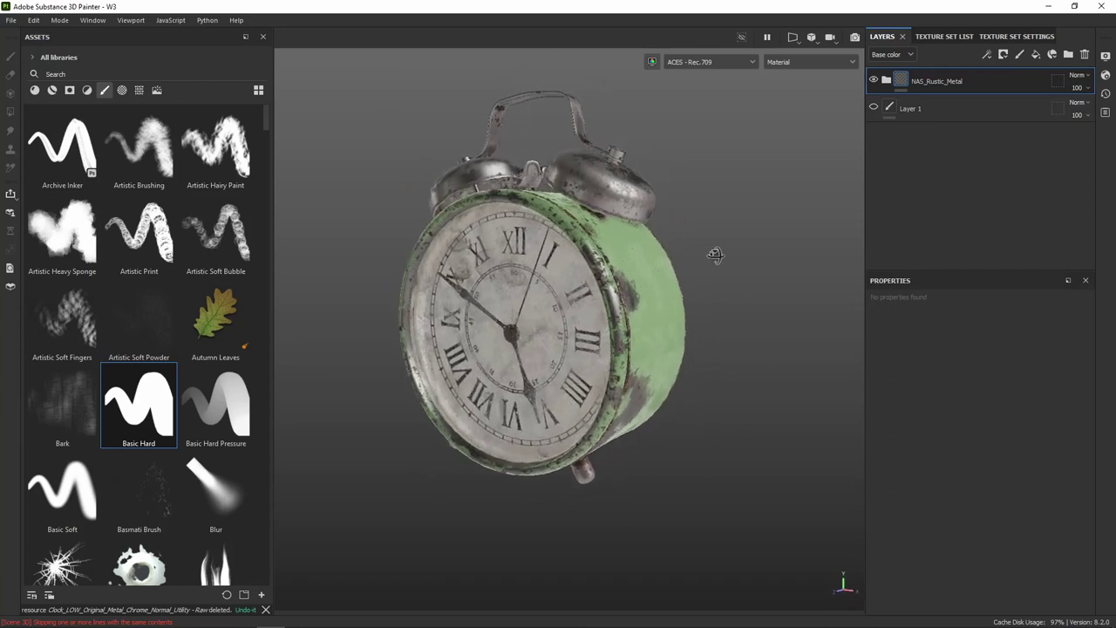
pyautogui.moveTo(694, 272)
pyautogui.keyDown('alt'); pyautogui.mouseDown()
pyautogui.moveTo(782, 263)
pyautogui.moveTo(710, 302)
pyautogui.mouseUp(); pyautogui.keyUp('alt')
pyautogui.keyDown('alt'); pyautogui.moveTo(710, 301); pyautogui.dragTo(742, 290, button='middle'); pyautogui.keyUp('alt')
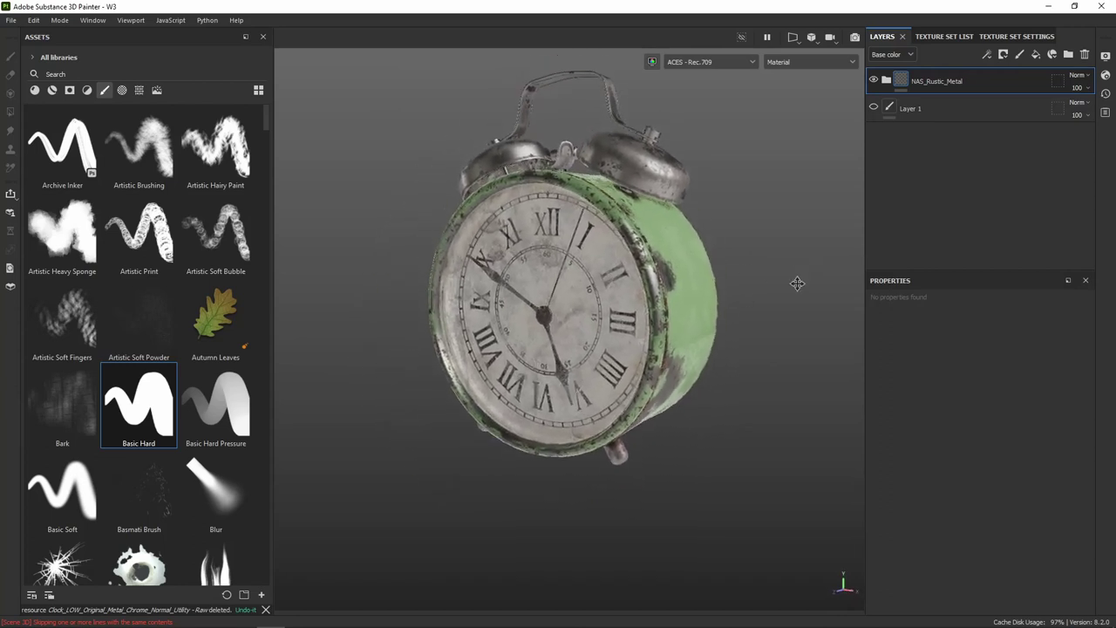
pyautogui.moveTo(741, 290)
pyautogui.keyDown('alt'); pyautogui.mouseDown()
pyautogui.moveTo(605, 294)
pyautogui.moveTo(802, 305)
pyautogui.mouseUp(); pyautogui.keyUp('alt')
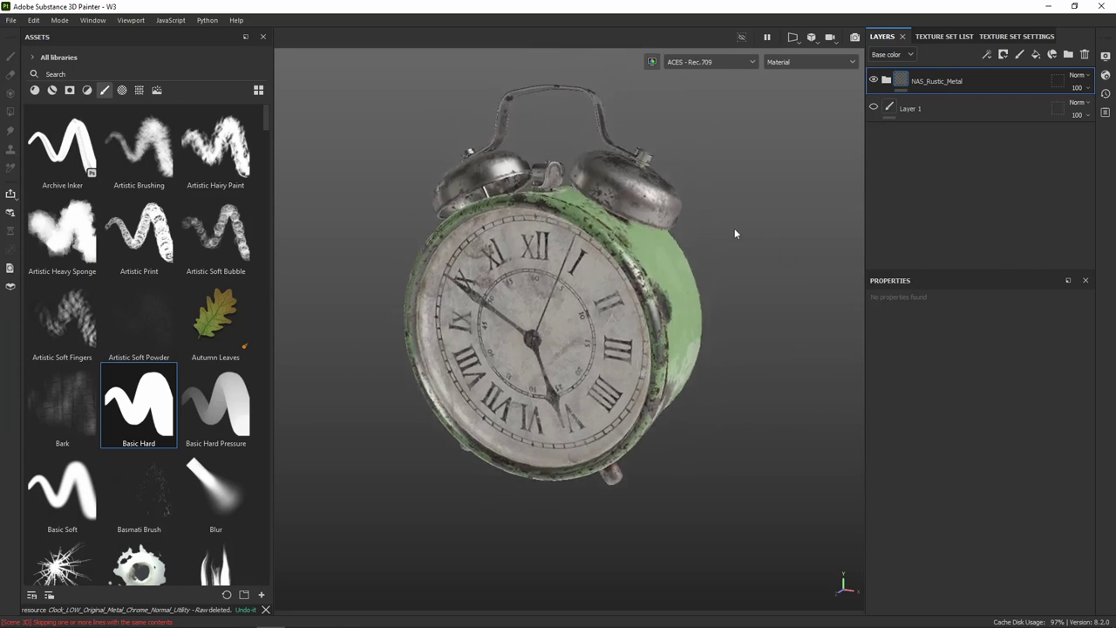
pyautogui.moveTo(755, 175)
pyautogui.keyDown('alt'); pyautogui.mouseDown()
pyautogui.moveTo(755, 195)
pyautogui.moveTo(771, 168)
pyautogui.moveTo(619, 184)
pyautogui.moveTo(729, 197)
pyautogui.moveTo(738, 227)
pyautogui.moveTo(698, 227)
pyautogui.moveTo(748, 217)
pyautogui.moveTo(734, 316)
pyautogui.mouseUp(); pyautogui.keyUp('alt')
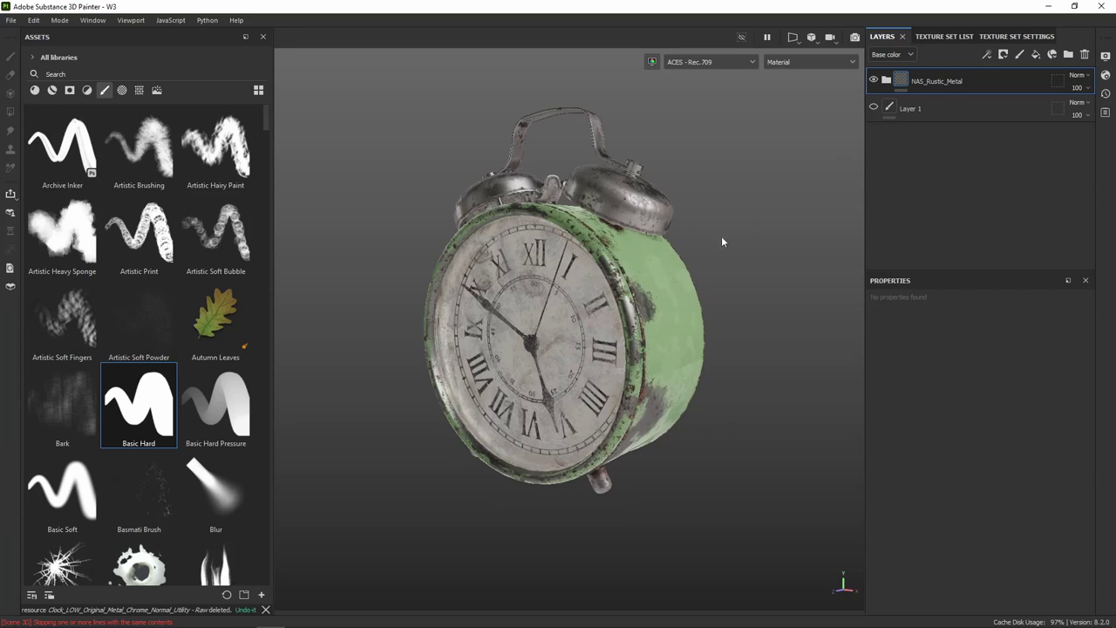
pyautogui.scroll(-2, 722, 242)
pyautogui.moveTo(718, 233)
pyautogui.keyDown('alt'); pyautogui.mouseDown()
pyautogui.moveTo(795, 227)
pyautogui.moveTo(698, 228)
pyautogui.moveTo(813, 203)
pyautogui.mouseUp(); pyautogui.keyUp('alt')
pyautogui.scroll(2, 751, 221)
pyautogui.keyDown('alt'); pyautogui.moveTo(814, 202); pyautogui.dragTo(773, 224, button='middle'); pyautogui.keyUp('alt')
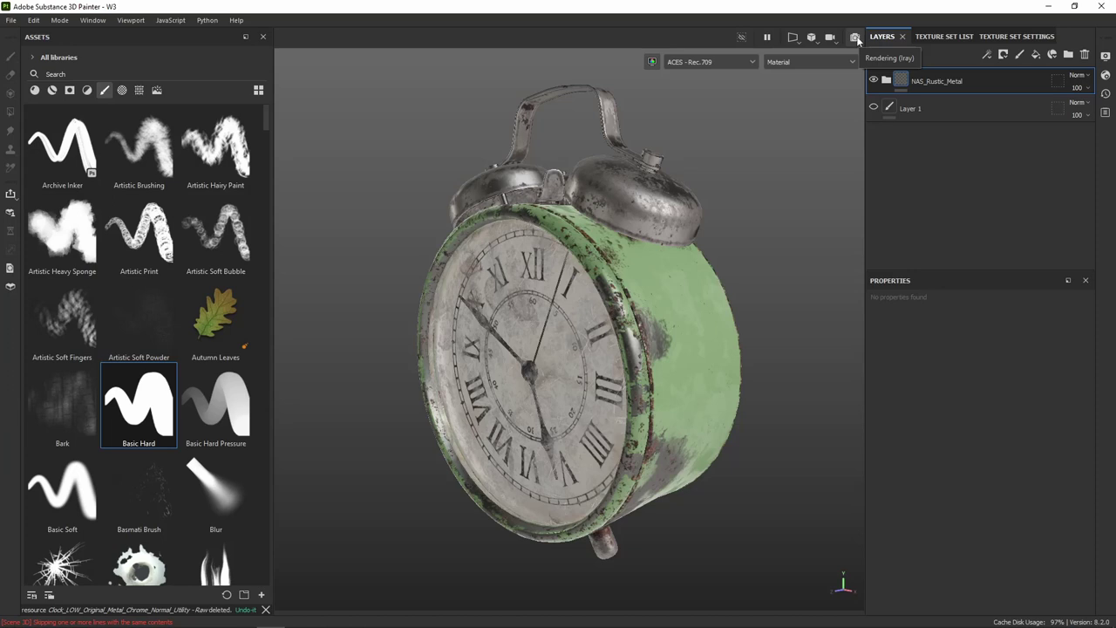
# - Switch the viewport to Iray rendering and orbit the camera around the rendered clock
pyautogui.click(855, 38)
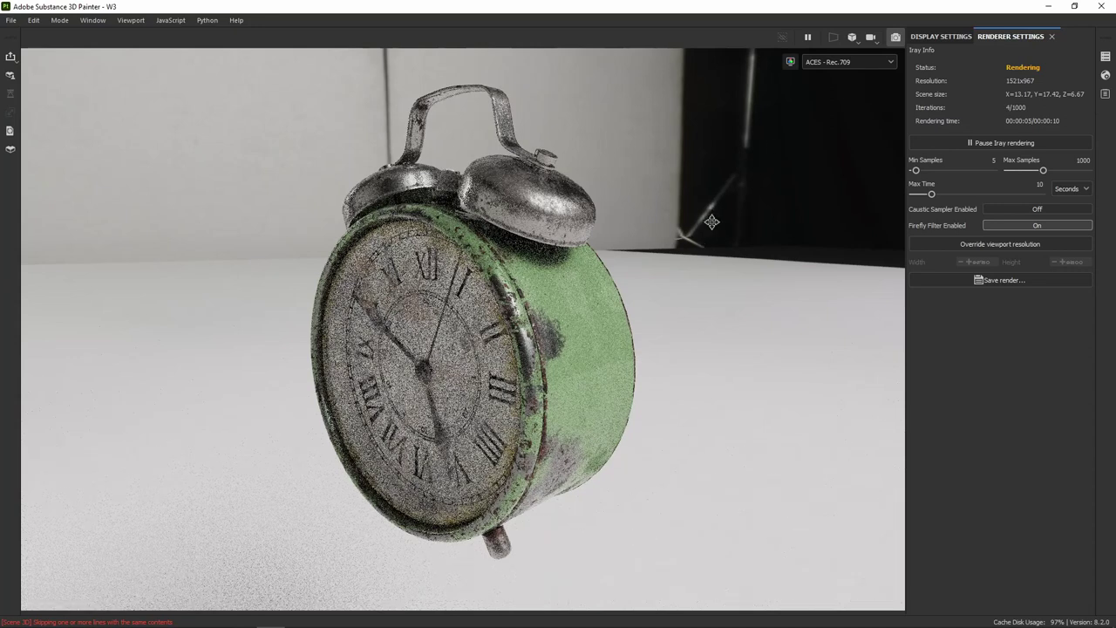
pyautogui.scroll(-2, 713, 222)
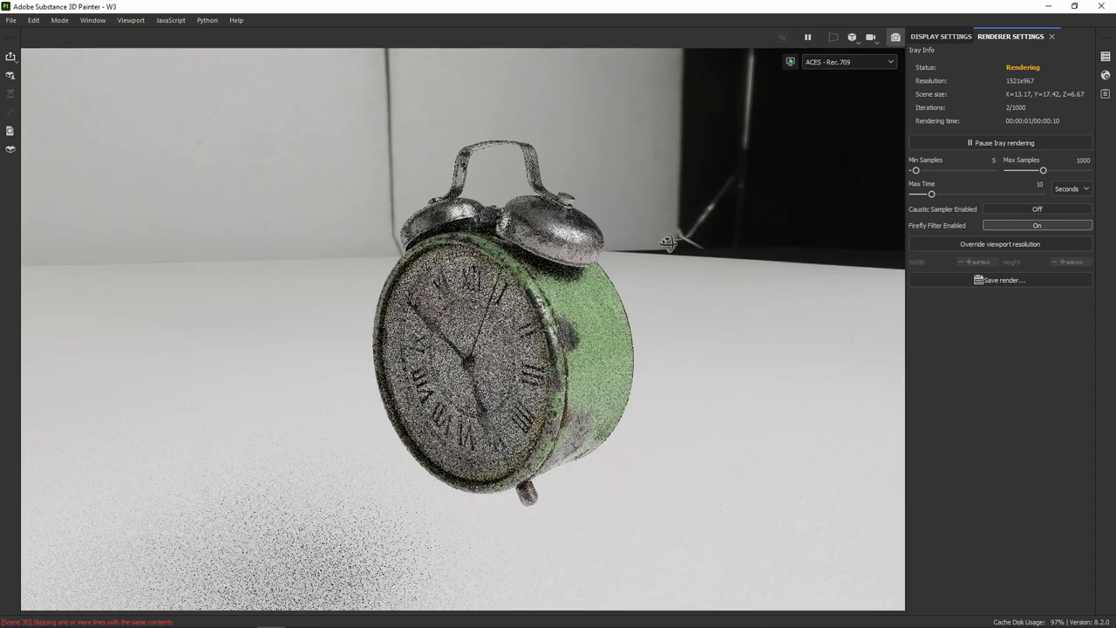
pyautogui.keyDown('alt'); pyautogui.moveTo(681, 242); pyautogui.dragTo(699, 235); pyautogui.keyUp('alt')
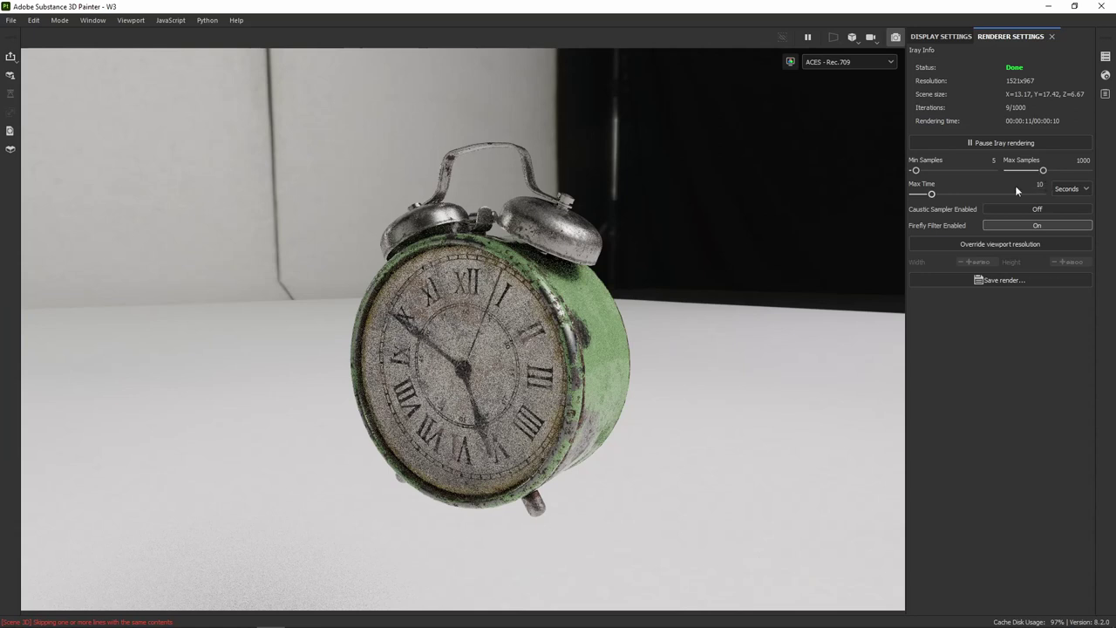
# - Enable Override viewport resolution and set the render height to 1080 for a 1920x1080 render
pyautogui.click(1015, 245)
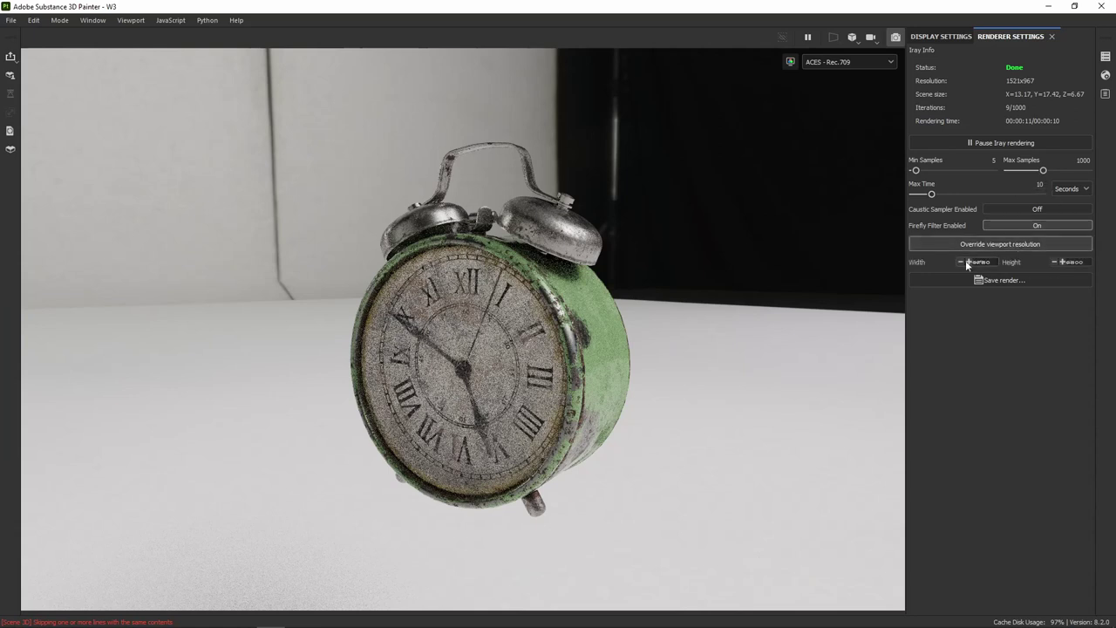
pyautogui.click(1083, 263)
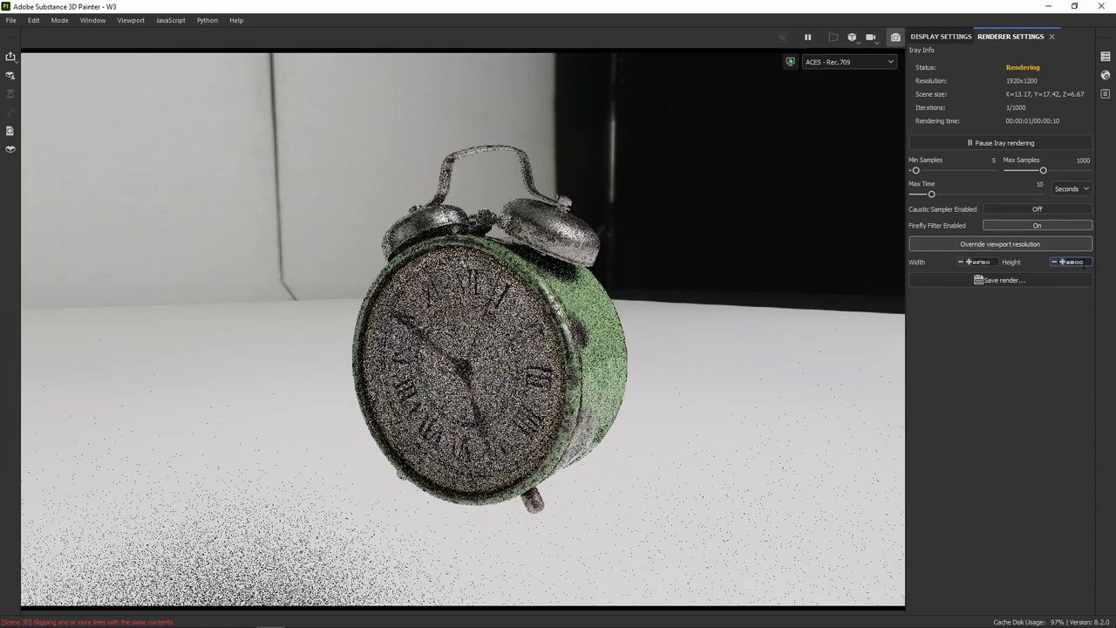
pyautogui.press('BackSpace')
pyautogui.press('BackSpace')
pyautogui.press('BackSpace')
pyautogui.write('0')
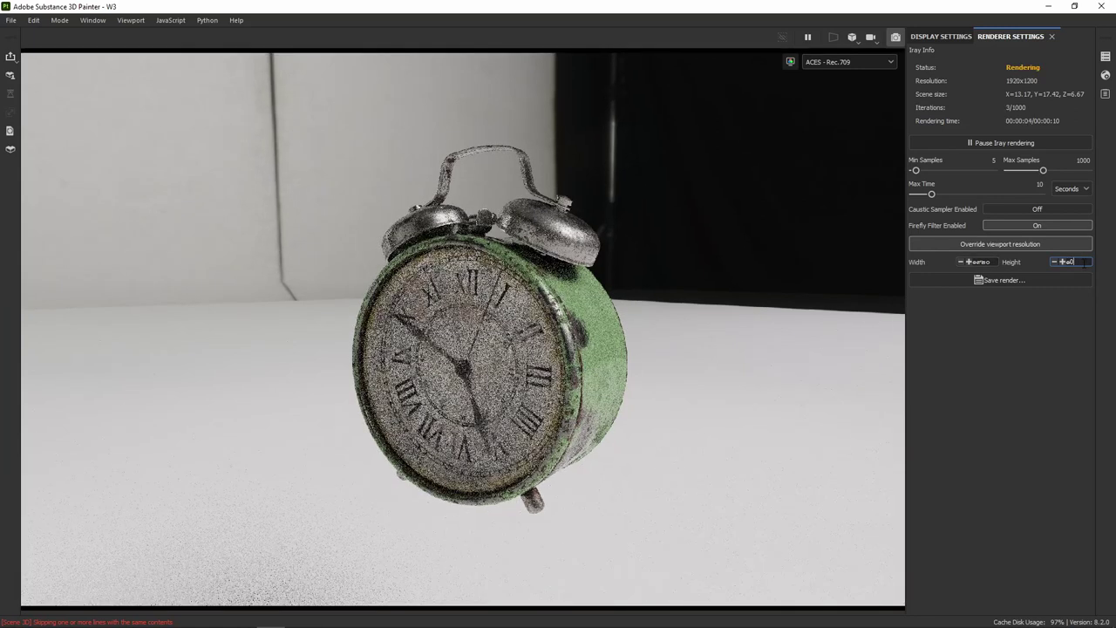
pyautogui.write('80')
pyautogui.press('Return')
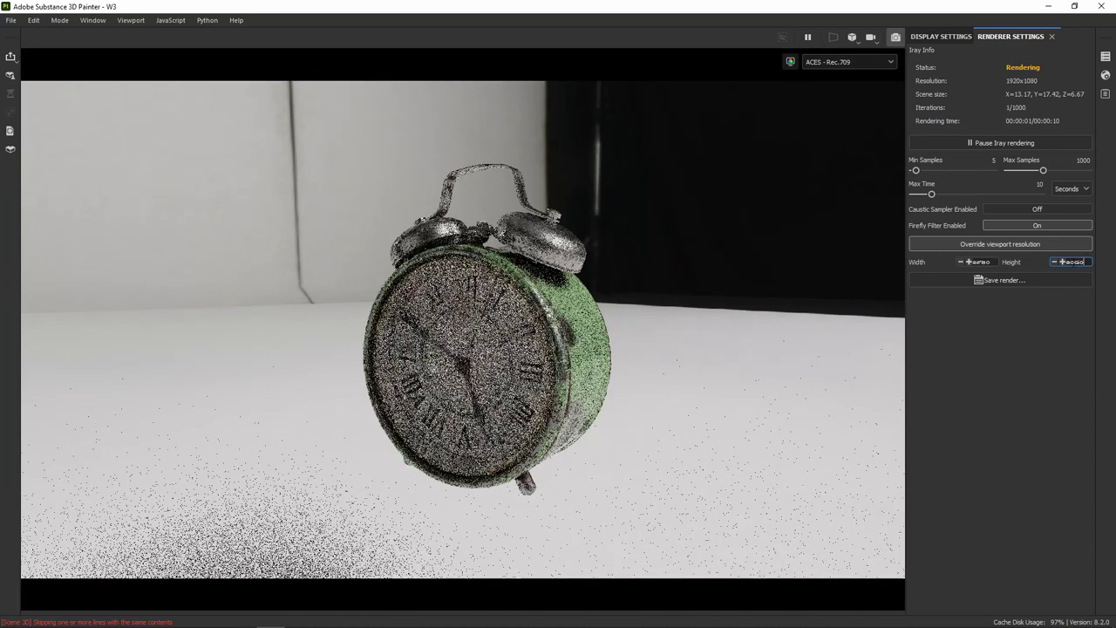
pyautogui.hotkey('ctrl', 'a')
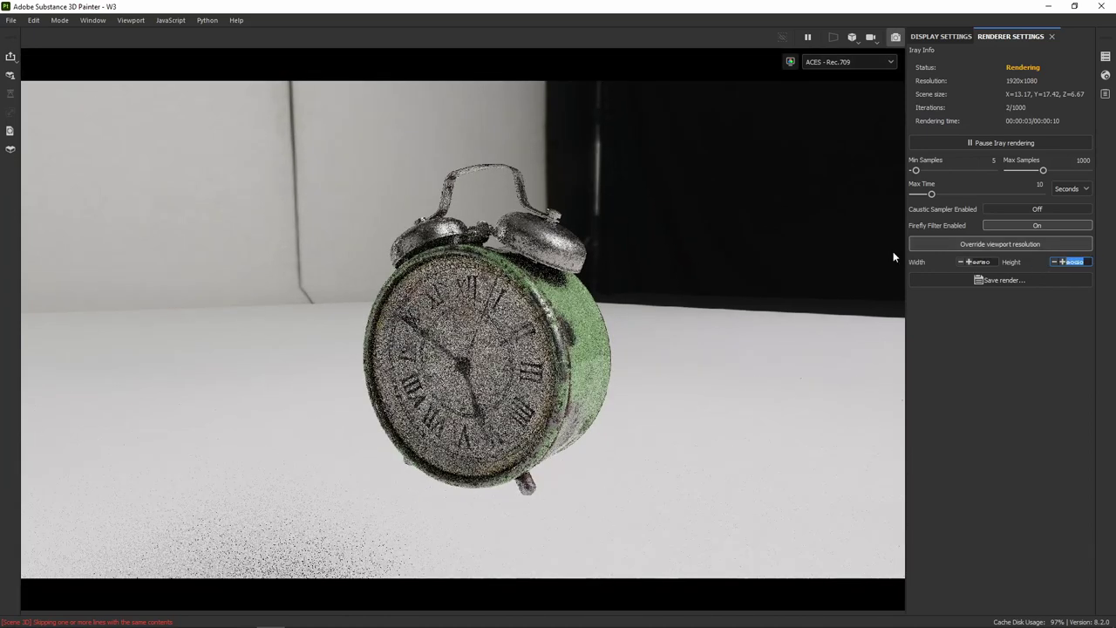
pyautogui.click(894, 253)
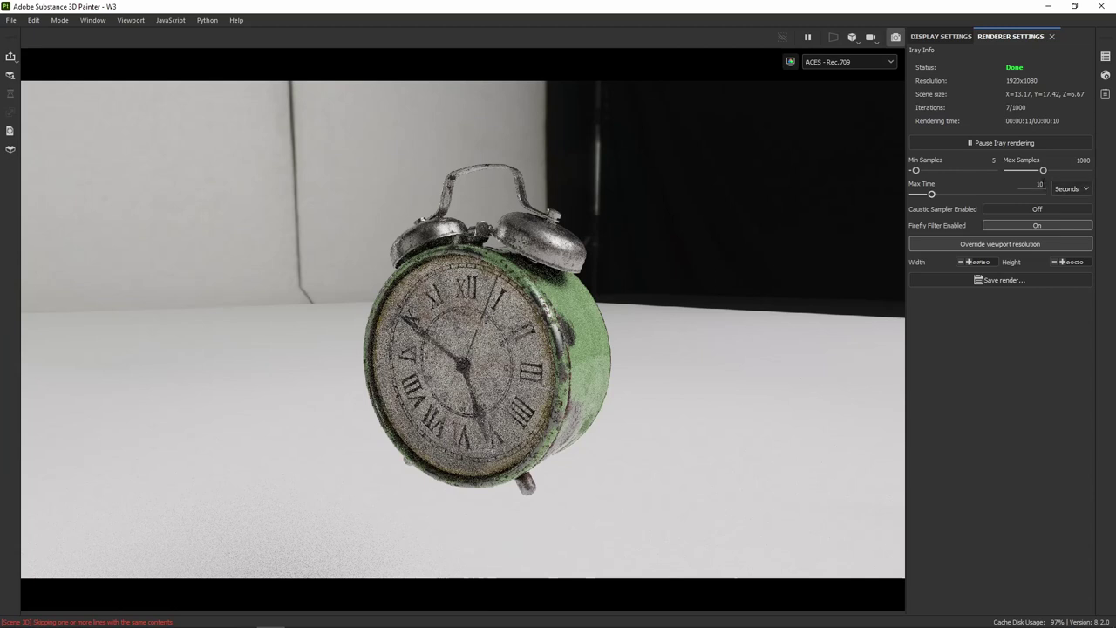
# - Pause Iray, set Max Time to 1 minute, and resume rendering
pyautogui.click(1002, 142)
pyautogui.click(1078, 191)
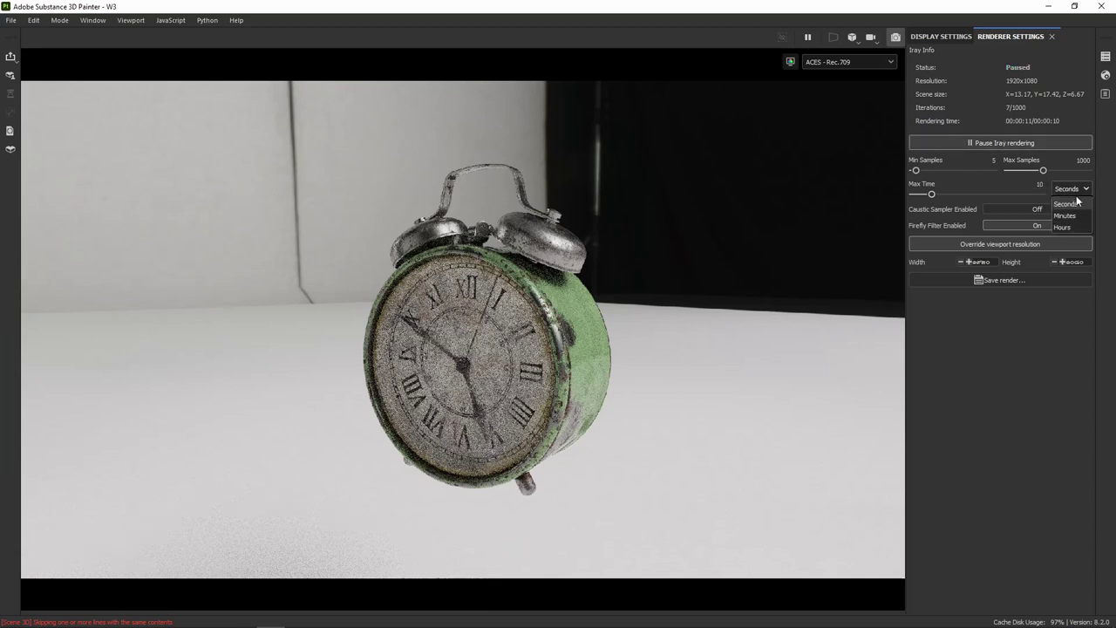
pyautogui.click(1070, 216)
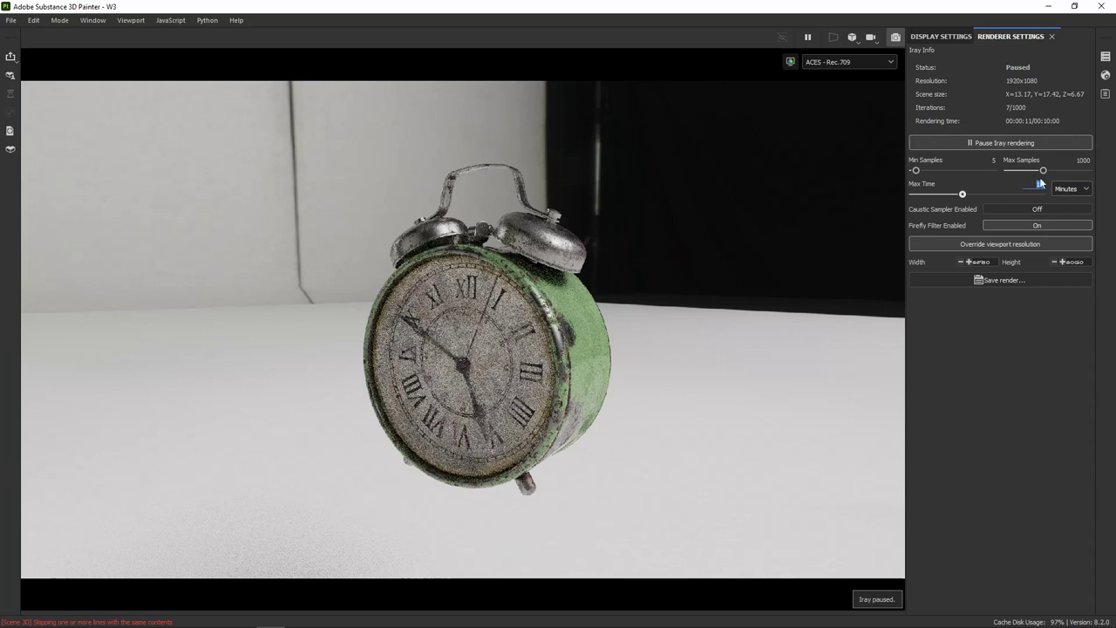
pyautogui.write('1')
pyautogui.press('Return')
pyautogui.click(1021, 142)
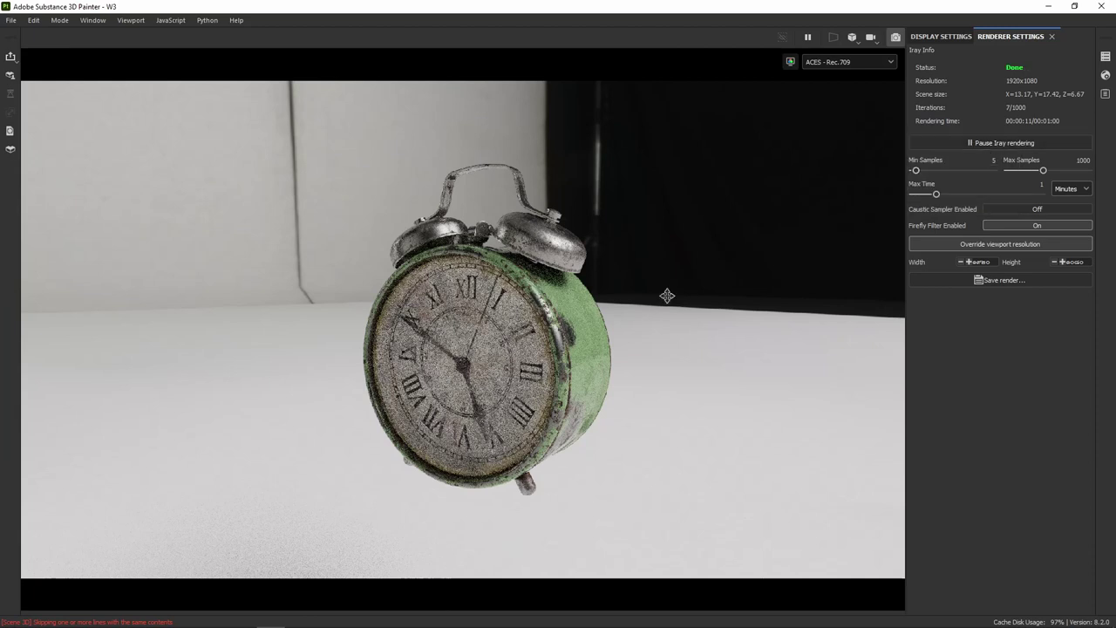
# - Nudge the camera around the clock and let Iray run to 34 iterations at 1920x1080
pyautogui.keyDown('alt'); pyautogui.moveTo(667, 296); pyautogui.dragTo(668, 294); pyautogui.keyUp('alt')
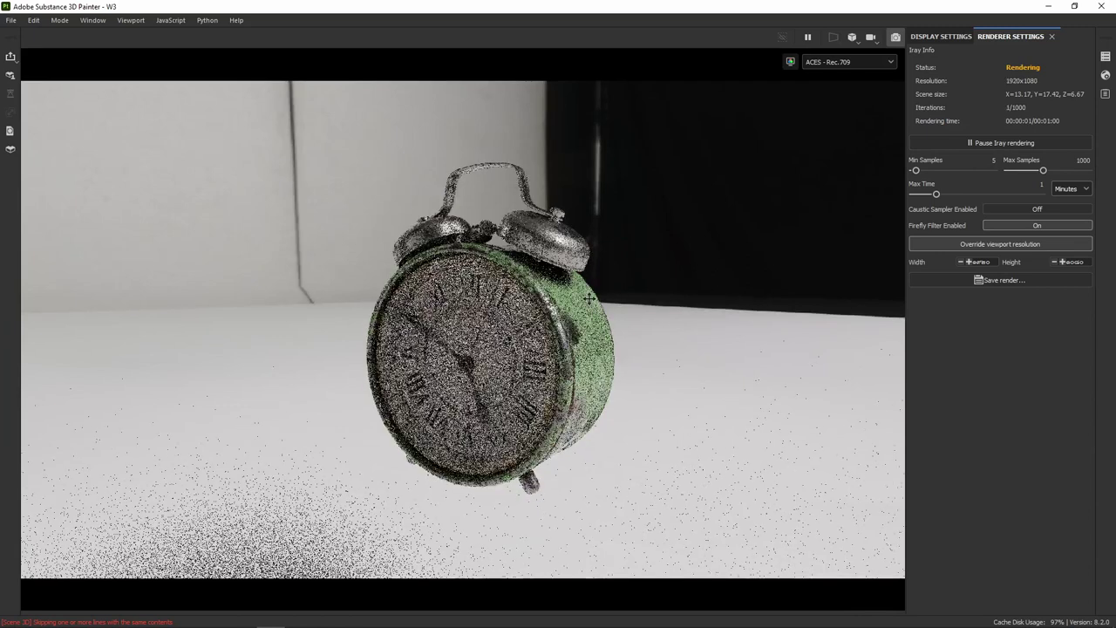
pyautogui.keyDown('alt'); pyautogui.moveTo(575, 287); pyautogui.dragTo(574, 284); pyautogui.keyUp('alt')
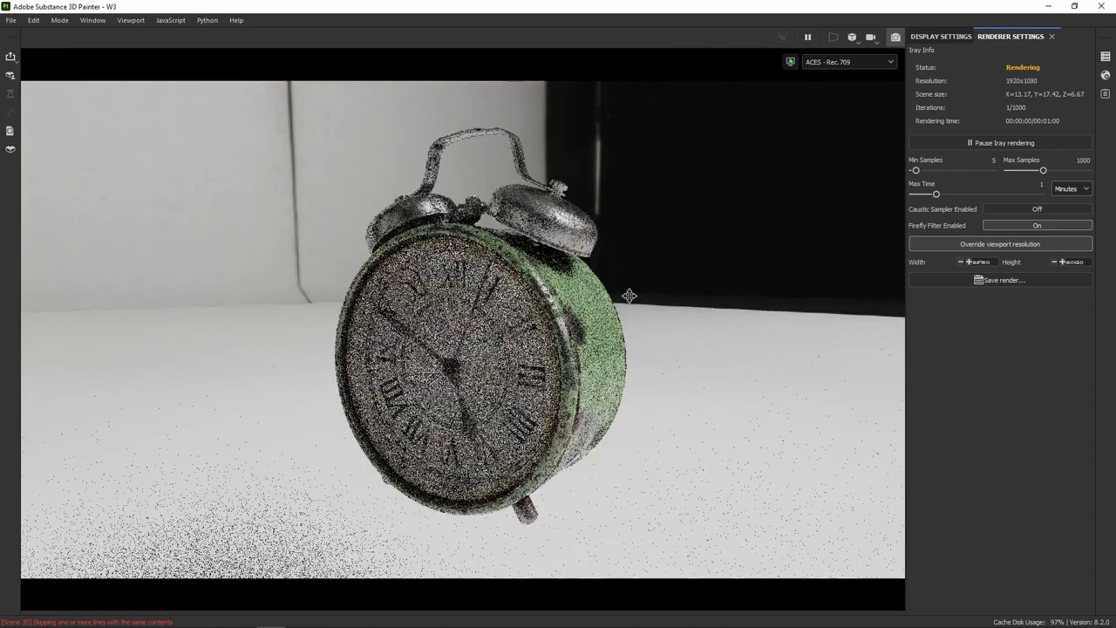
pyautogui.moveTo(642, 293)
pyautogui.keyDown('alt'); pyautogui.mouseDown()
pyautogui.moveTo(688, 277)
pyautogui.moveTo(640, 267)
pyautogui.mouseUp(); pyautogui.keyUp('alt')
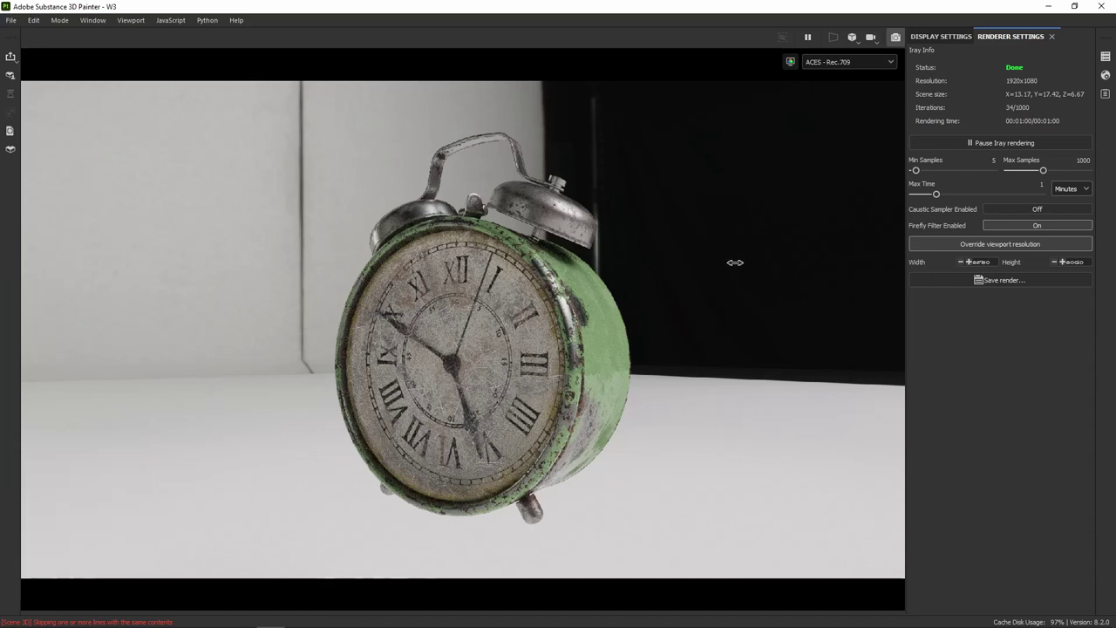
# - Rotate the environment lighting back and forth around the clock to a new backdrop angle
pyautogui.moveTo(732, 261)
pyautogui.keyDown('shift'); pyautogui.mouseDown(button='right')
pyautogui.moveTo(811, 259)
pyautogui.moveTo(659, 319)
pyautogui.mouseUp(button='right'); pyautogui.keyUp('shift')
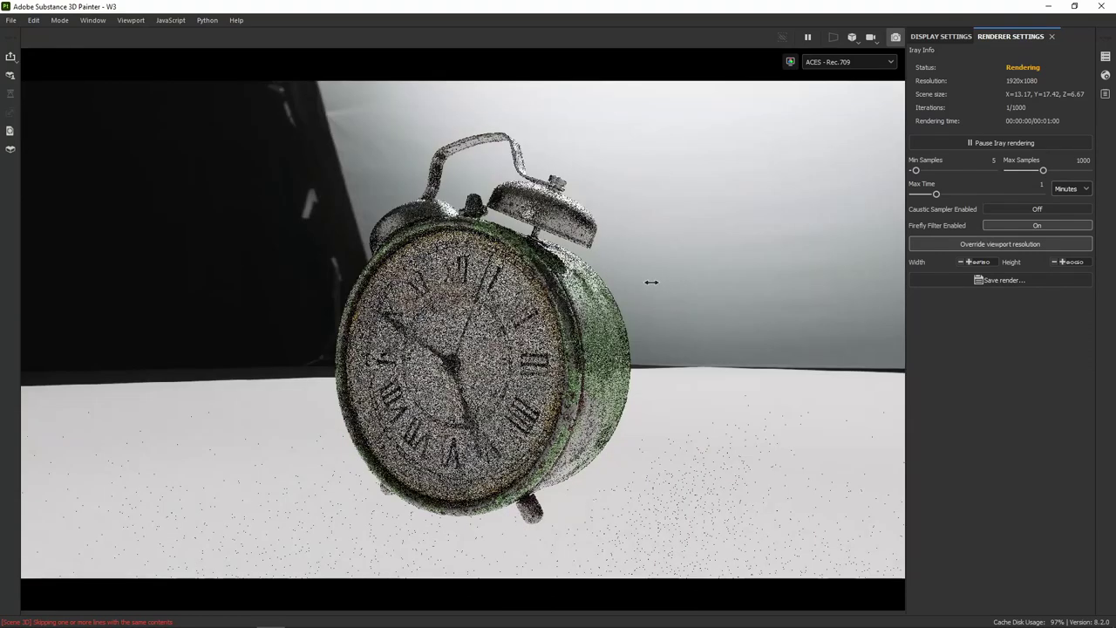
pyautogui.moveTo(643, 282)
pyautogui.keyDown('shift'); pyautogui.mouseDown(button='right')
pyautogui.moveTo(753, 270)
pyautogui.moveTo(724, 261)
pyautogui.mouseUp(button='right'); pyautogui.keyUp('shift')
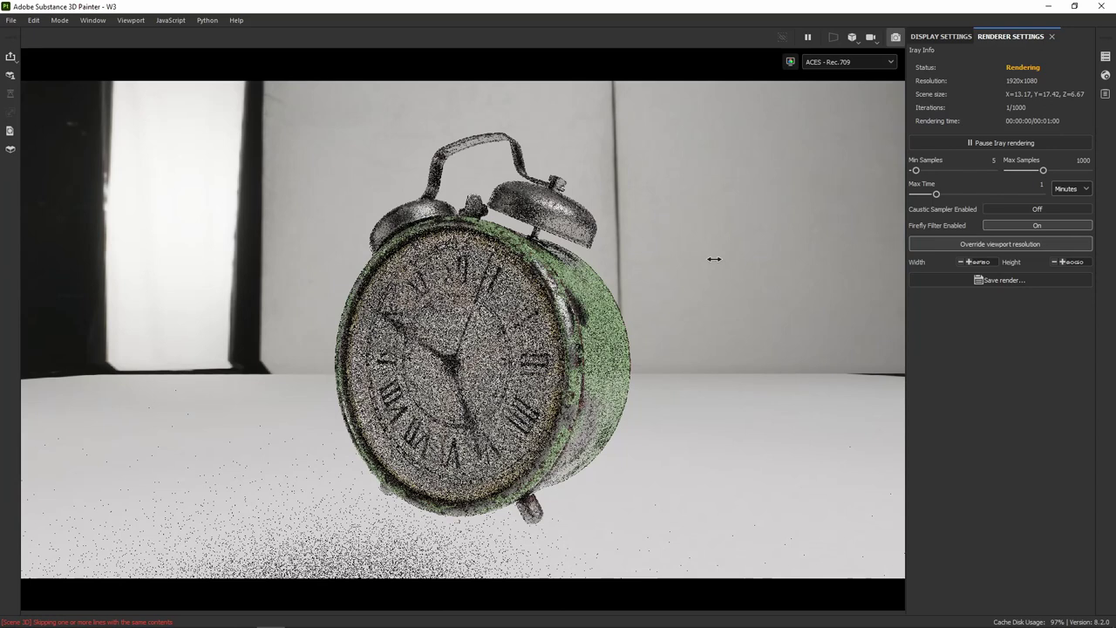
pyautogui.keyDown('shift'); pyautogui.moveTo(713, 259); pyautogui.dragTo(714, 259, button='right'); pyautogui.keyUp('shift')
pyautogui.keyDown('shift'); pyautogui.moveTo(687, 331); pyautogui.dragTo(595, 262, button='right'); pyautogui.keyUp('shift')
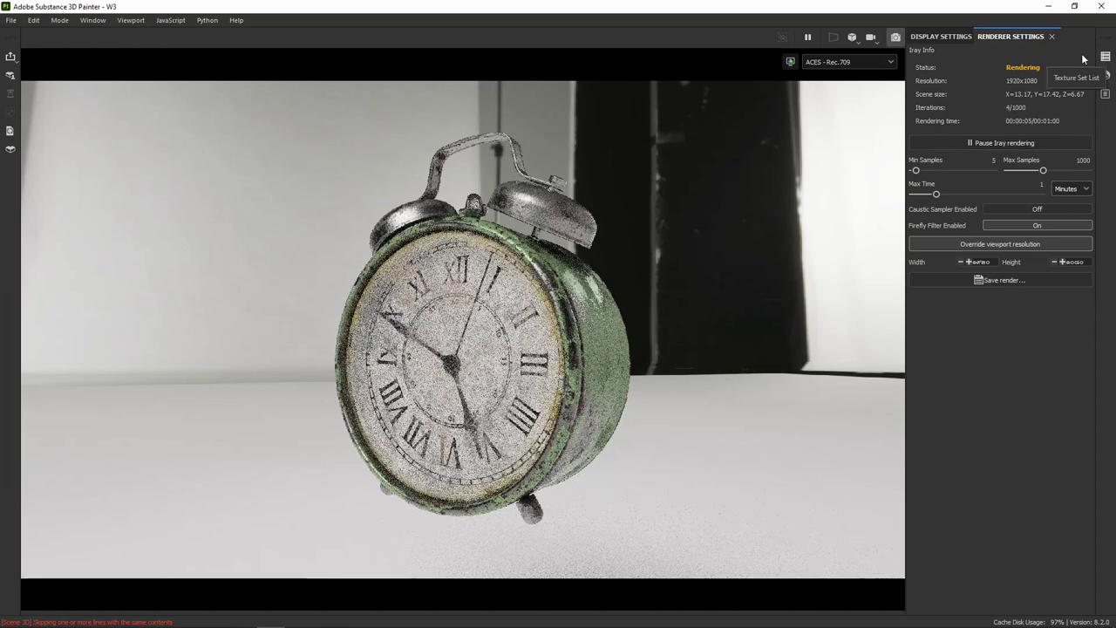
# - In Display Settings, change the environment map from Studio White Soft, trying Atelier, ending on Bonifacio Street
pyautogui.click(942, 37)
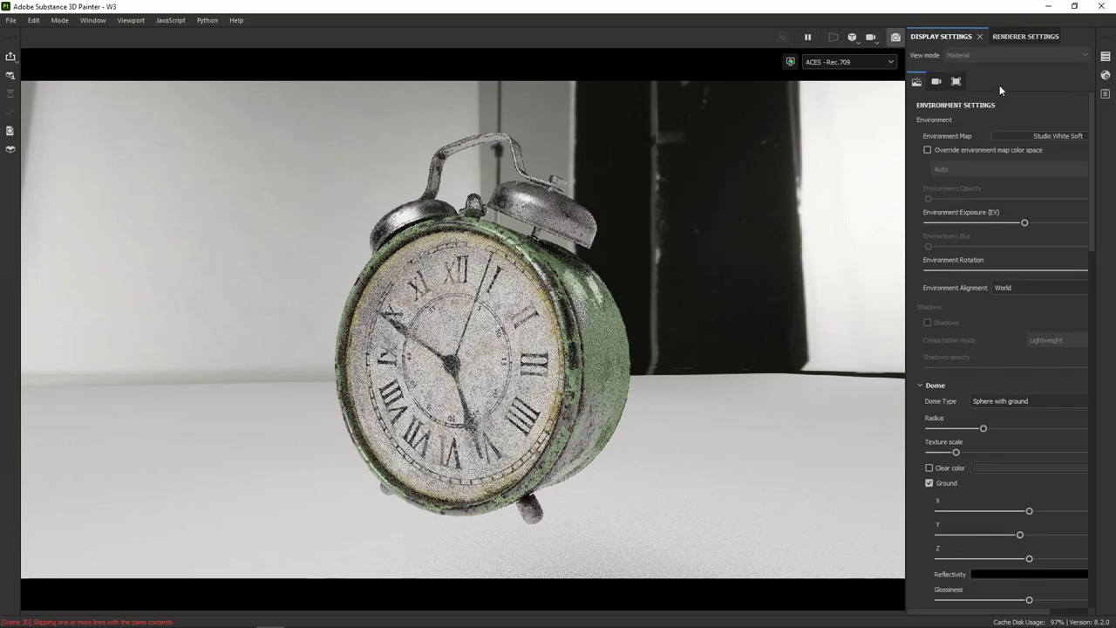
pyautogui.click(1027, 136)
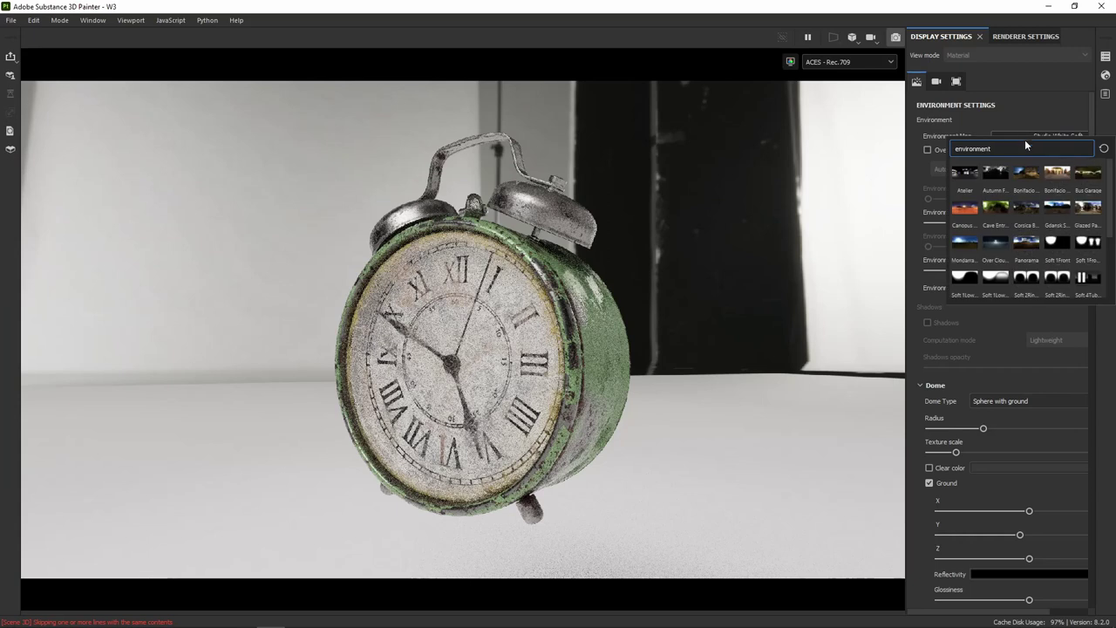
pyautogui.click(963, 179)
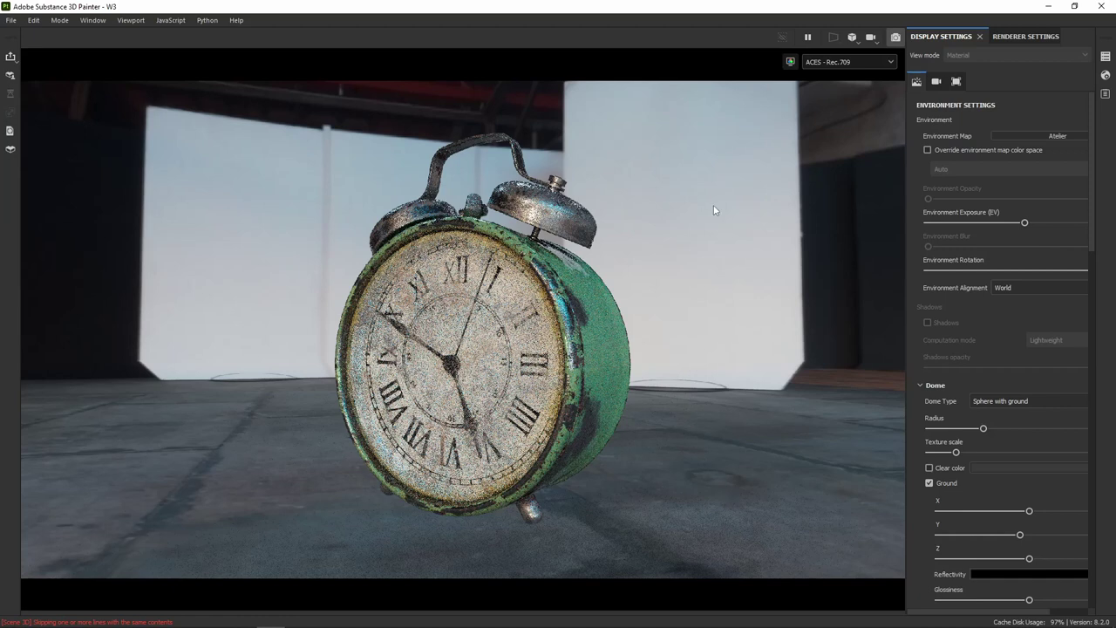
pyautogui.click(1023, 136)
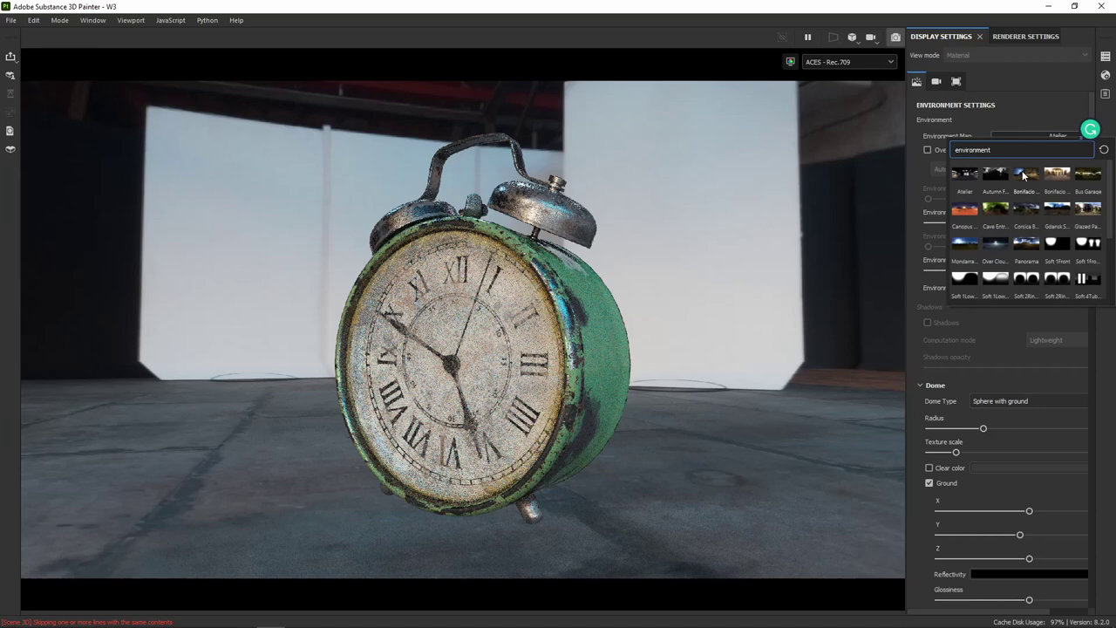
pyautogui.moveTo(1026, 174)
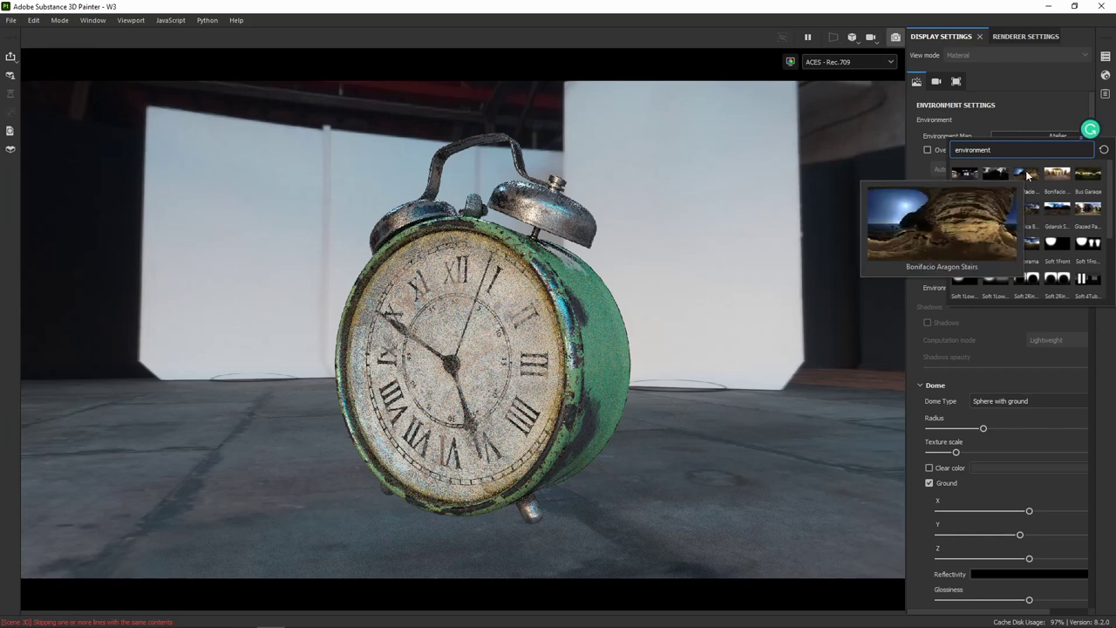
pyautogui.press('Escape')
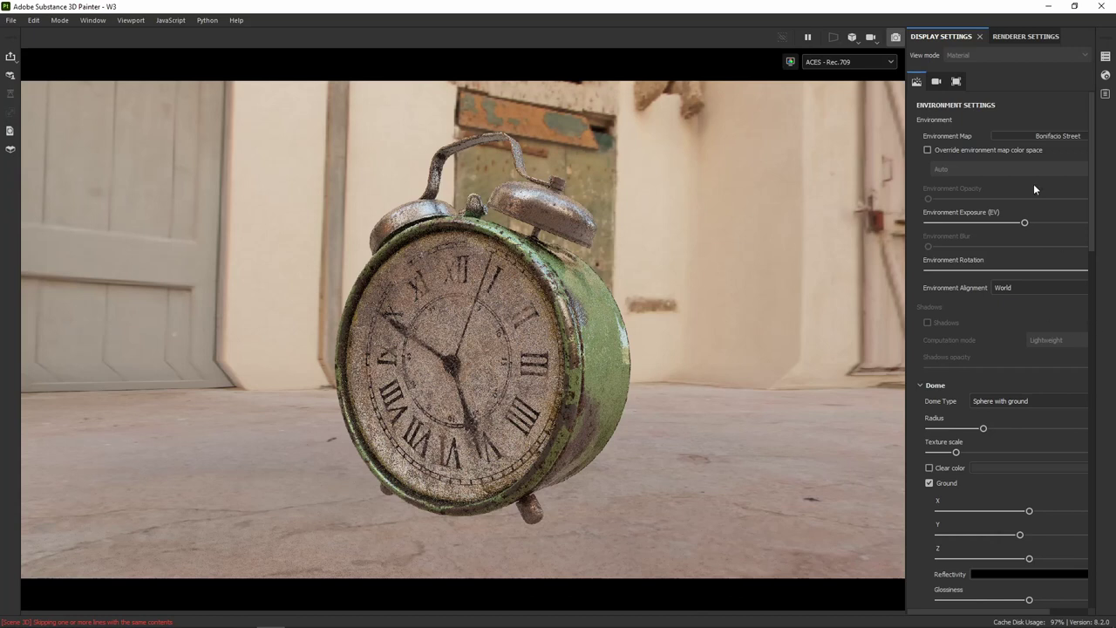
# - In the Dome settings, enable Clear Color and turn on Ground beneath the clock
pyautogui.scroll(-1, 1001, 438)
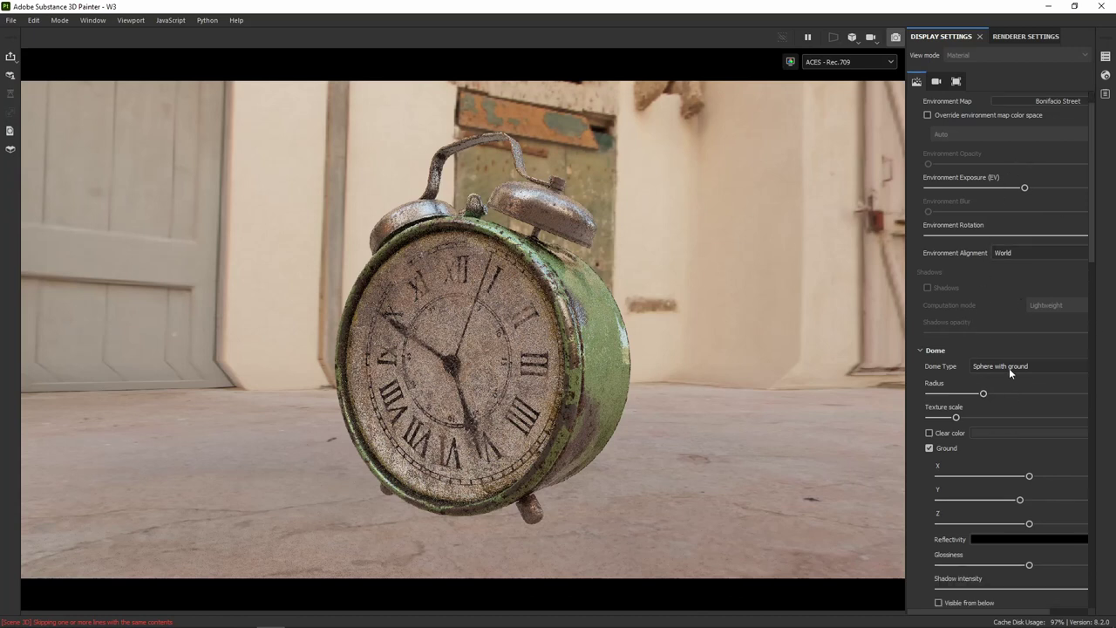
pyautogui.scroll(-1, 991, 407)
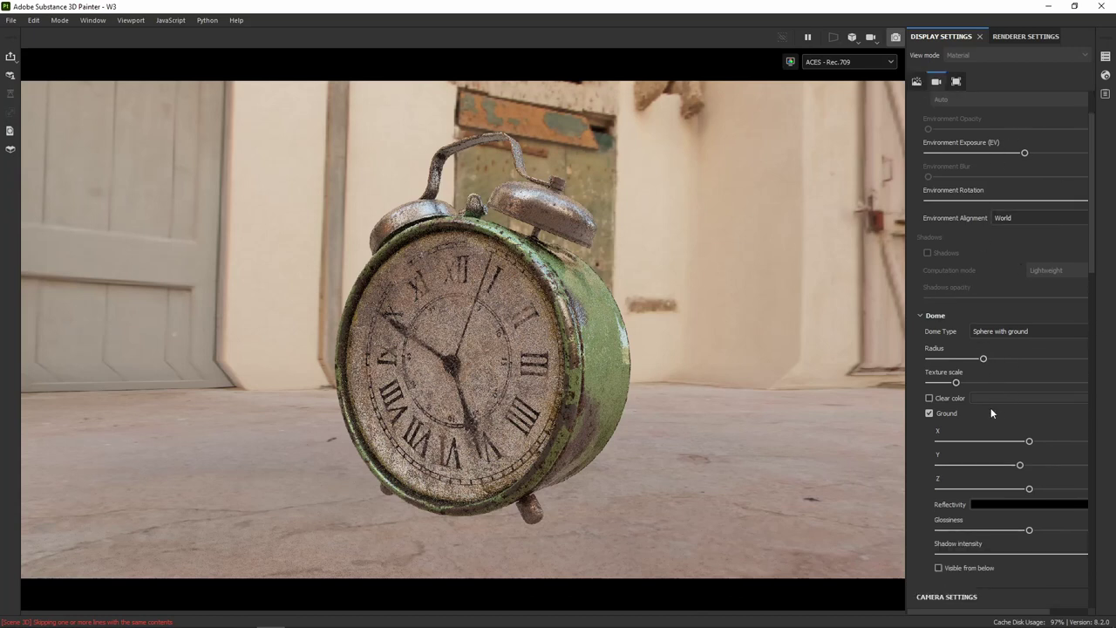
pyautogui.click(929, 399)
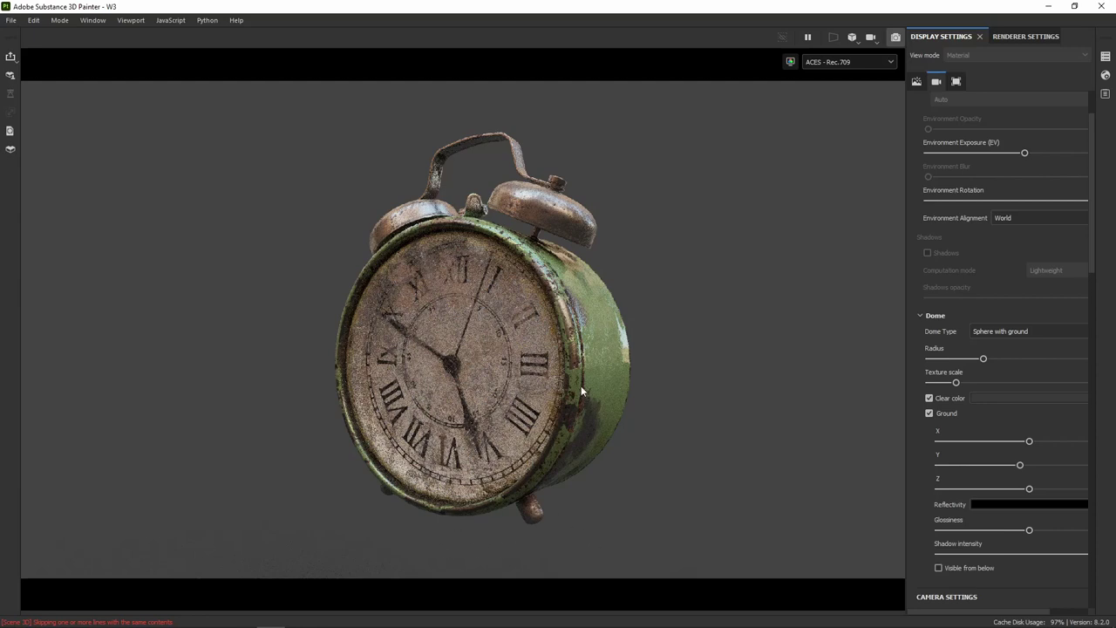
pyautogui.click(929, 413)
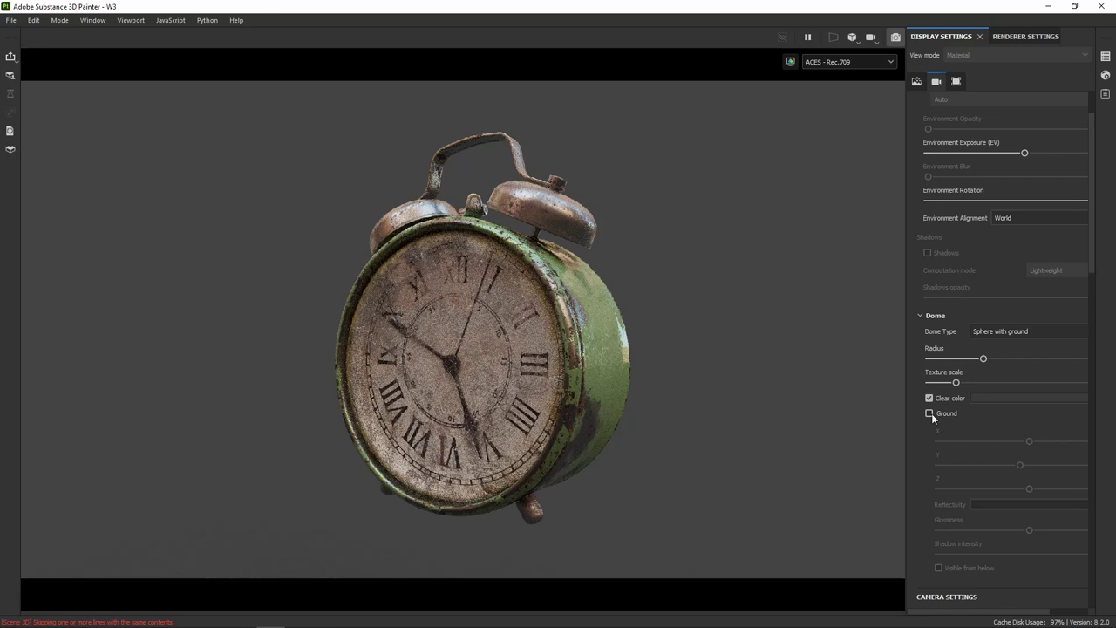
pyautogui.click(929, 414)
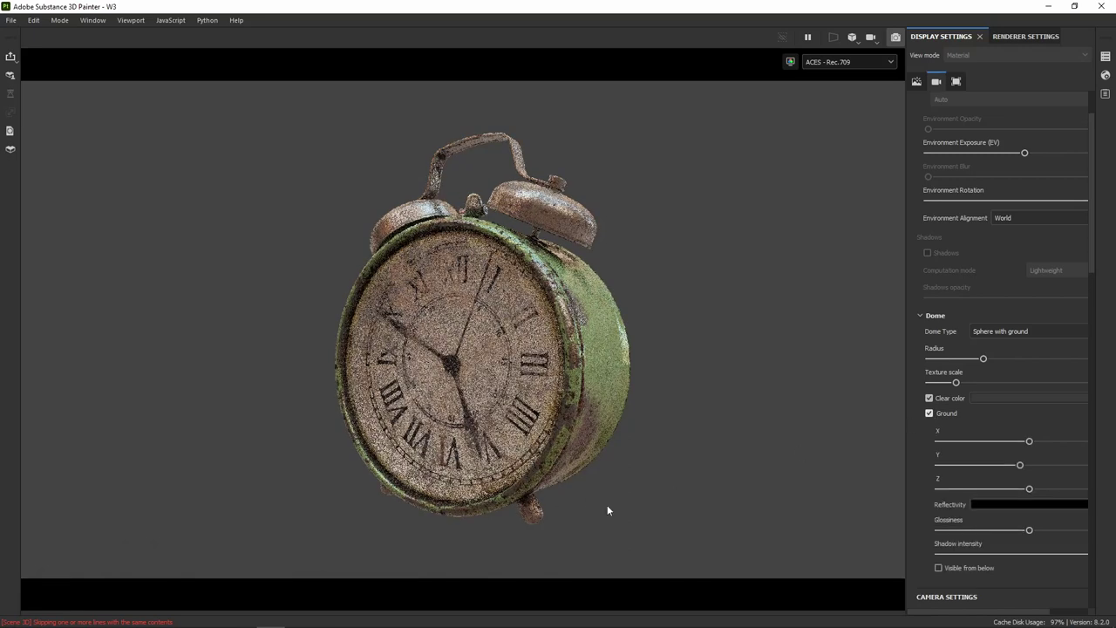
pyautogui.doubleClick(931, 413)
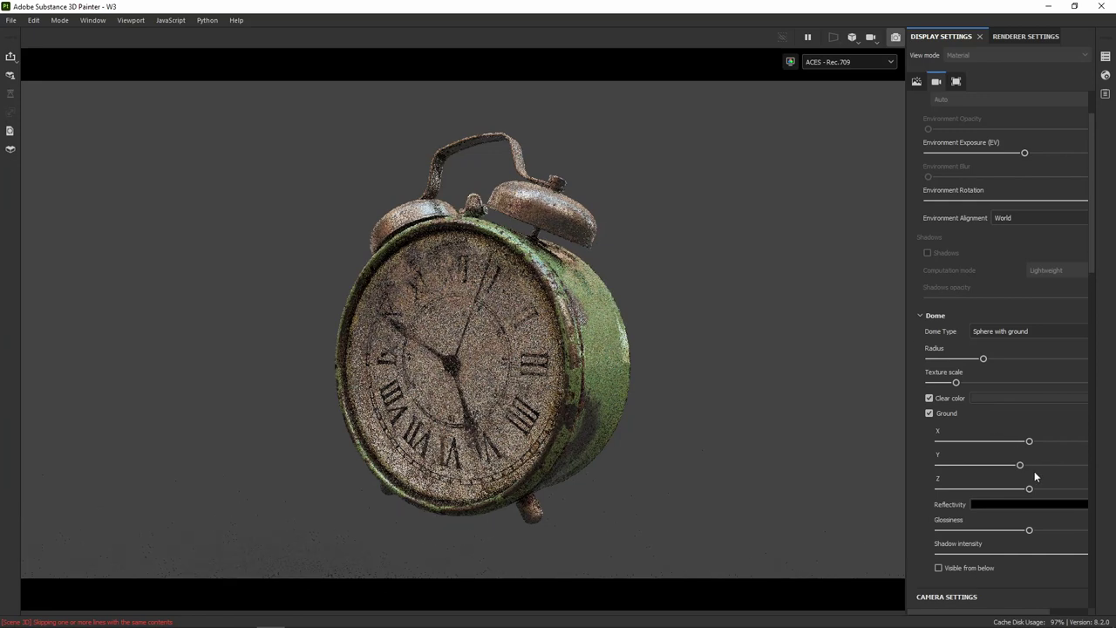
pyautogui.scroll(3, 1034, 471)
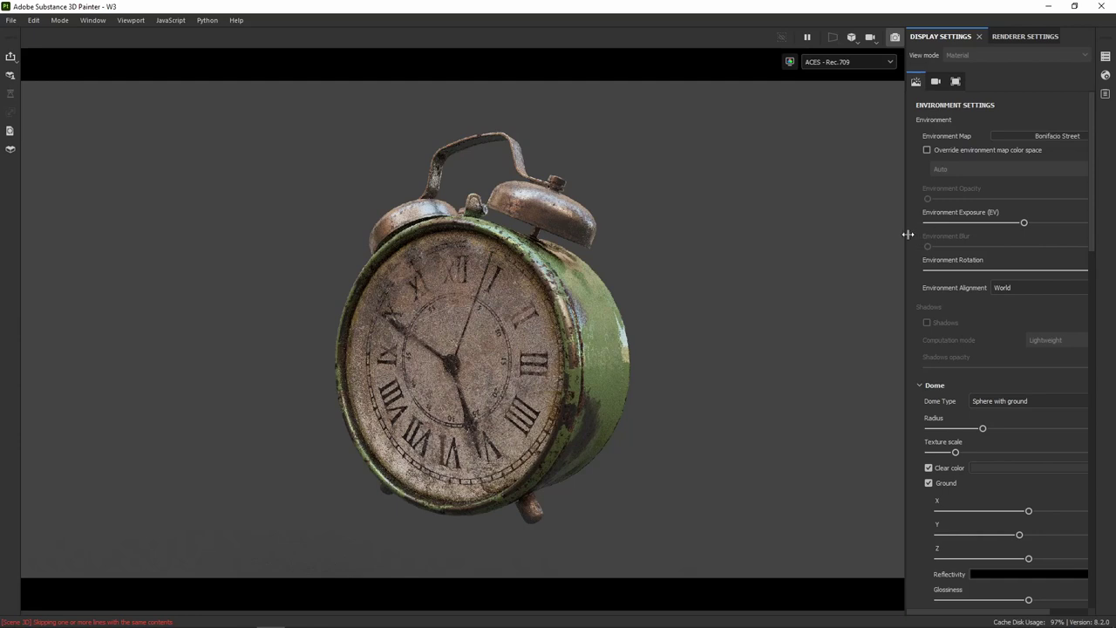
# - Widen the settings panel and adjust Environment Exposure to 0.67 EV
pyautogui.moveTo(908, 234); pyautogui.dragTo(853, 234)
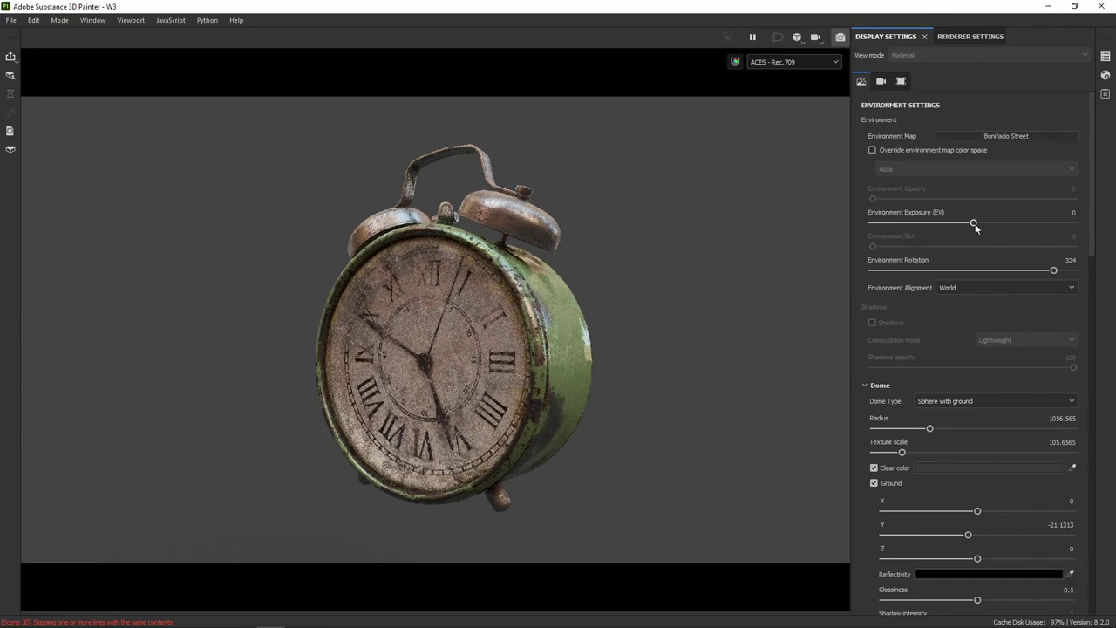
pyautogui.moveTo(980, 223); pyautogui.dragTo(983, 224)
pyautogui.click(985, 224)
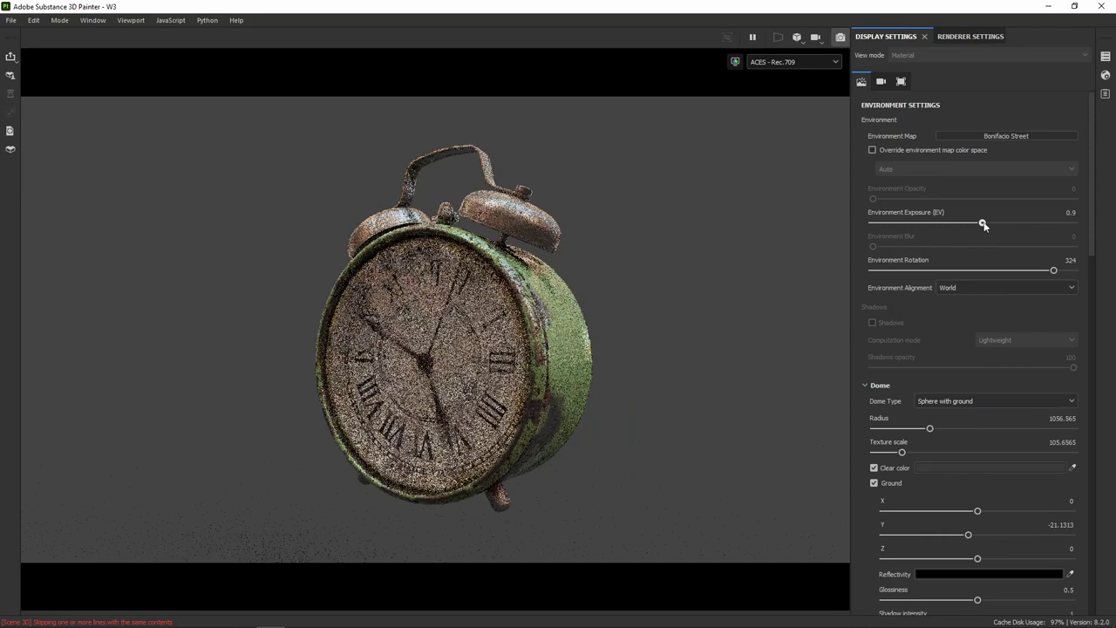
pyautogui.click(984, 223)
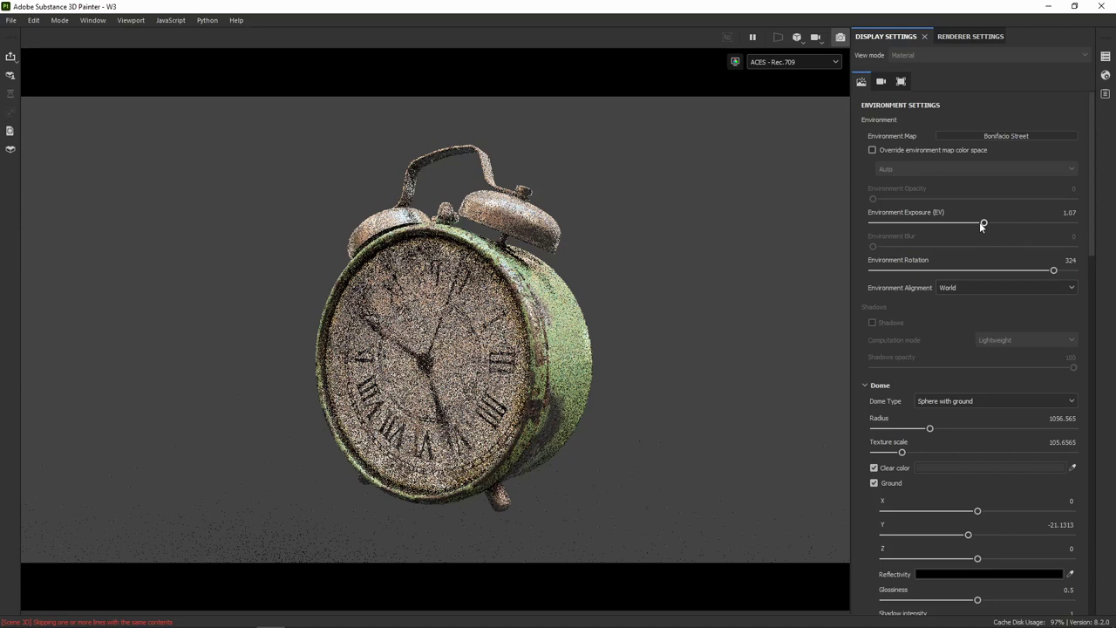
pyautogui.click(980, 224)
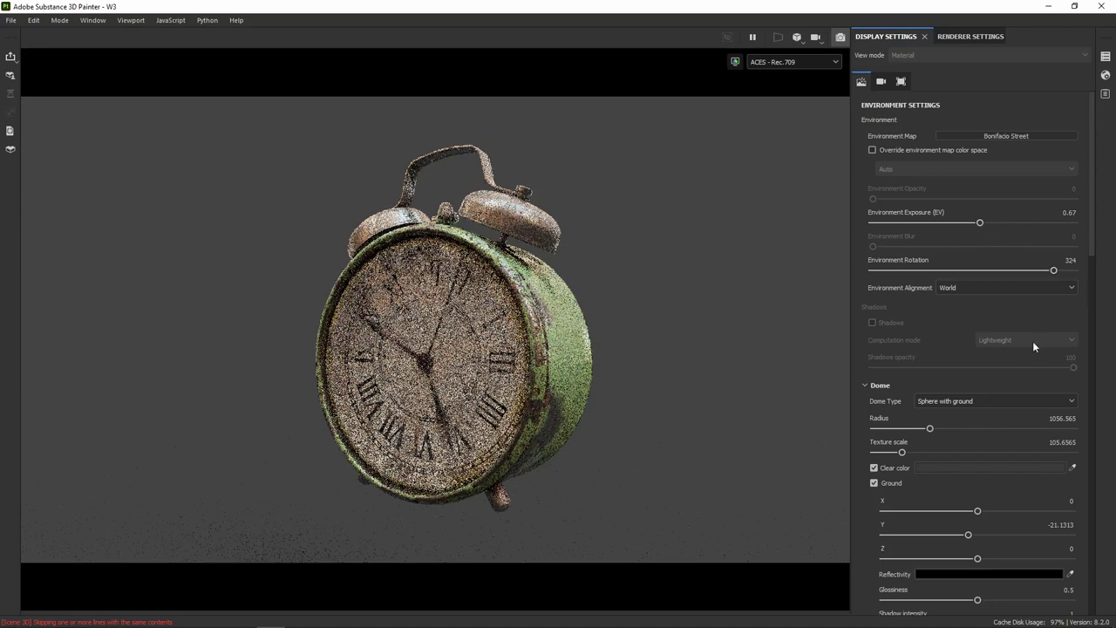
# - In Camera Settings, enter a 40 mm focal length, giving a 22° field of view
pyautogui.scroll(-3, 1034, 341)
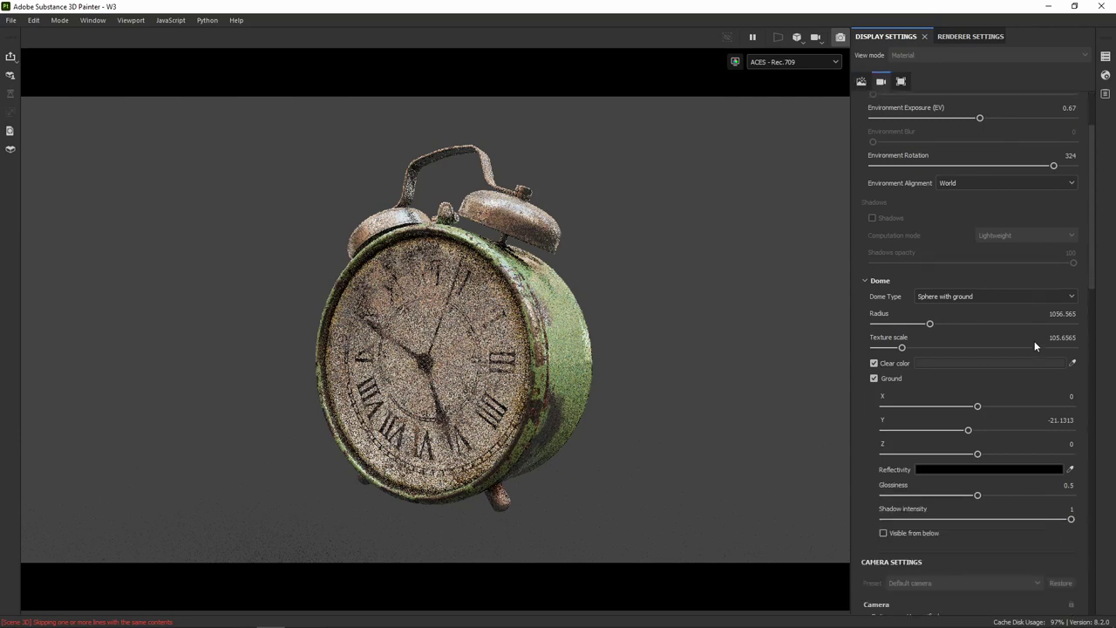
pyautogui.scroll(-4, 1035, 343)
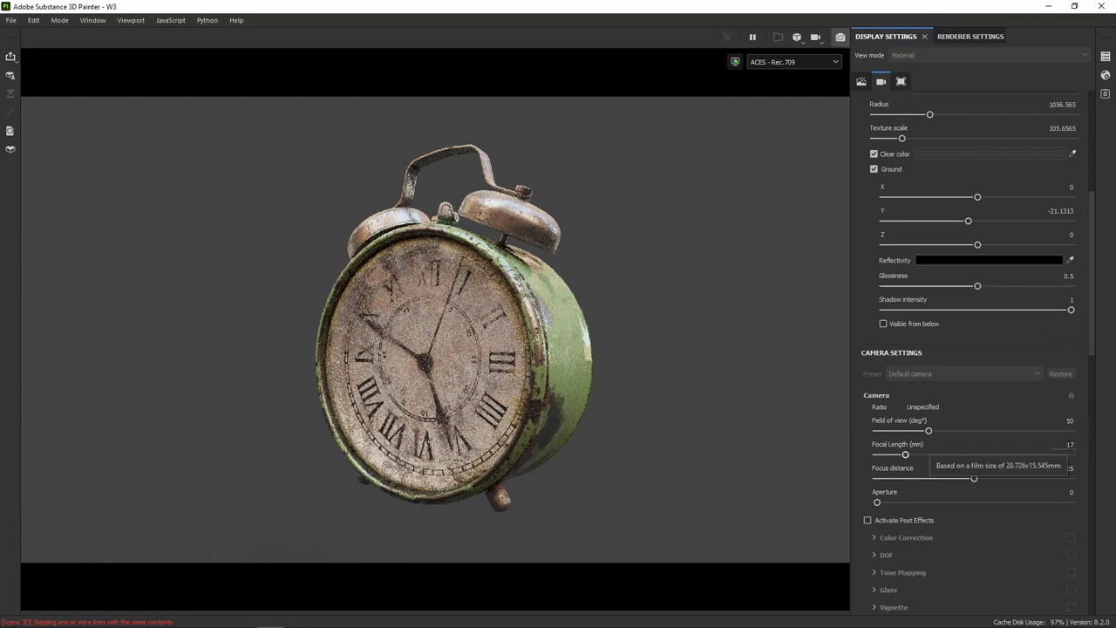
pyautogui.click(1069, 445)
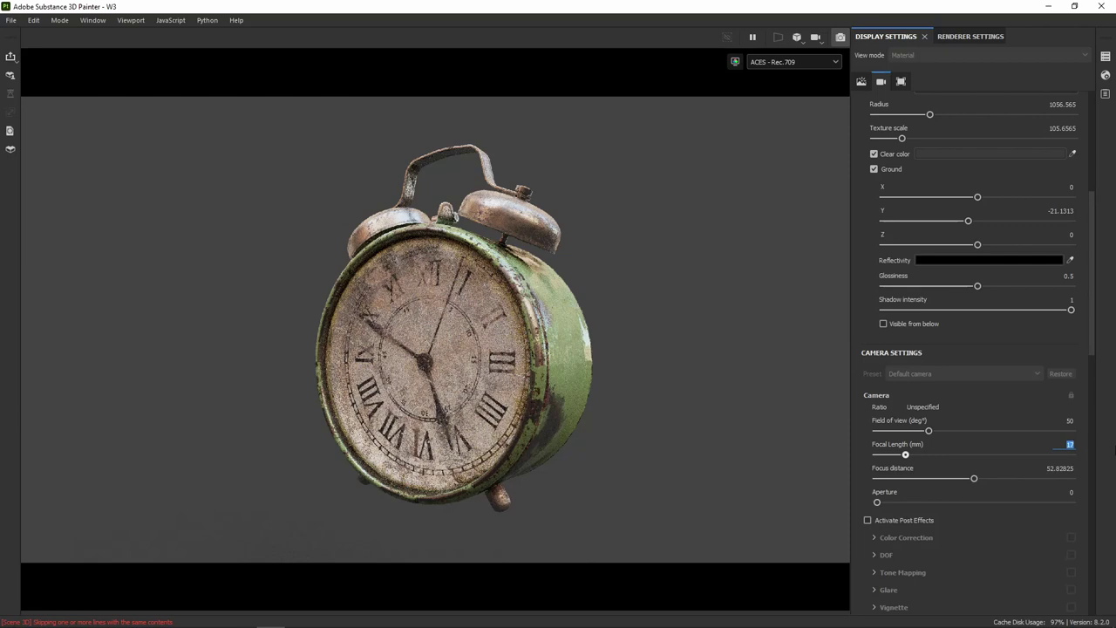
pyautogui.write('40')
pyautogui.press('Return')
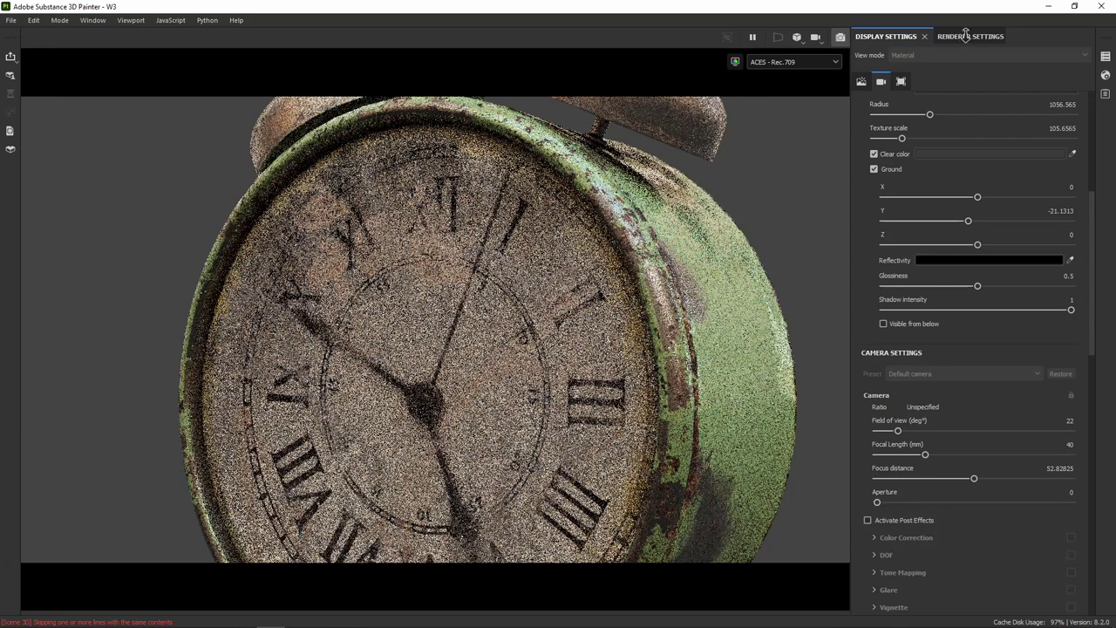
# - Pause Iray, set the Max Time to 5 seconds, and resume rendering
pyautogui.click(966, 37)
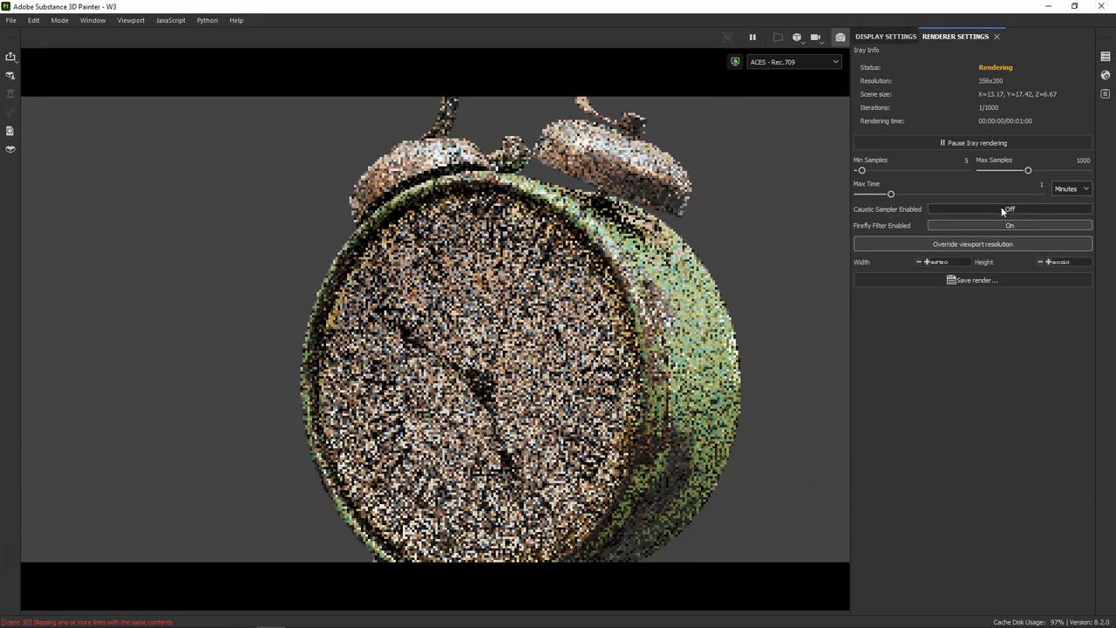
pyautogui.click(990, 144)
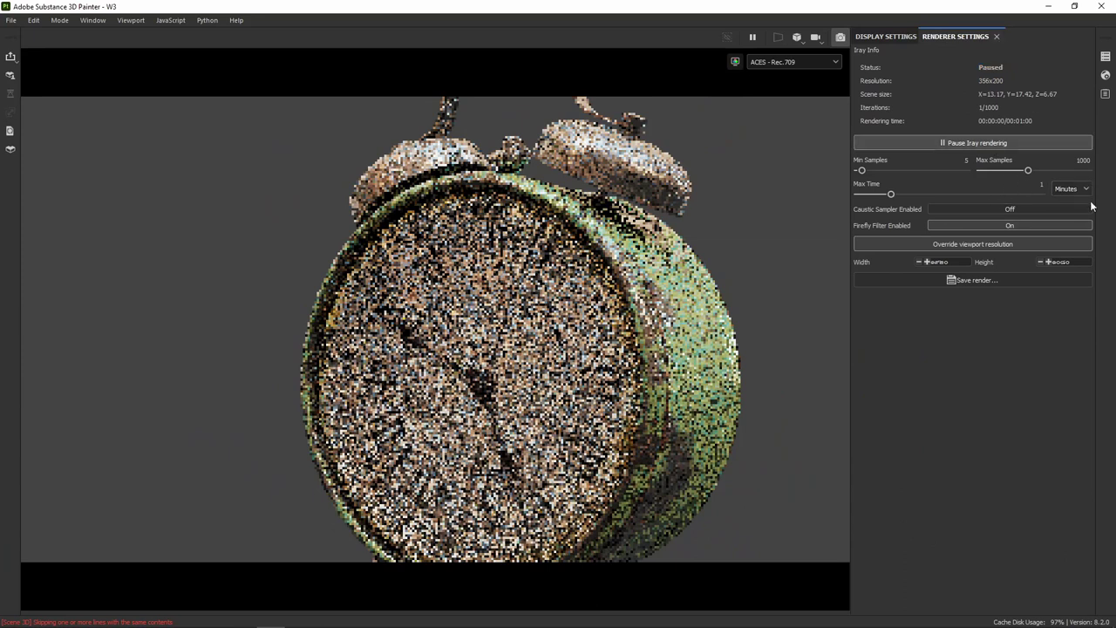
pyautogui.click(1078, 190)
pyautogui.click(1065, 204)
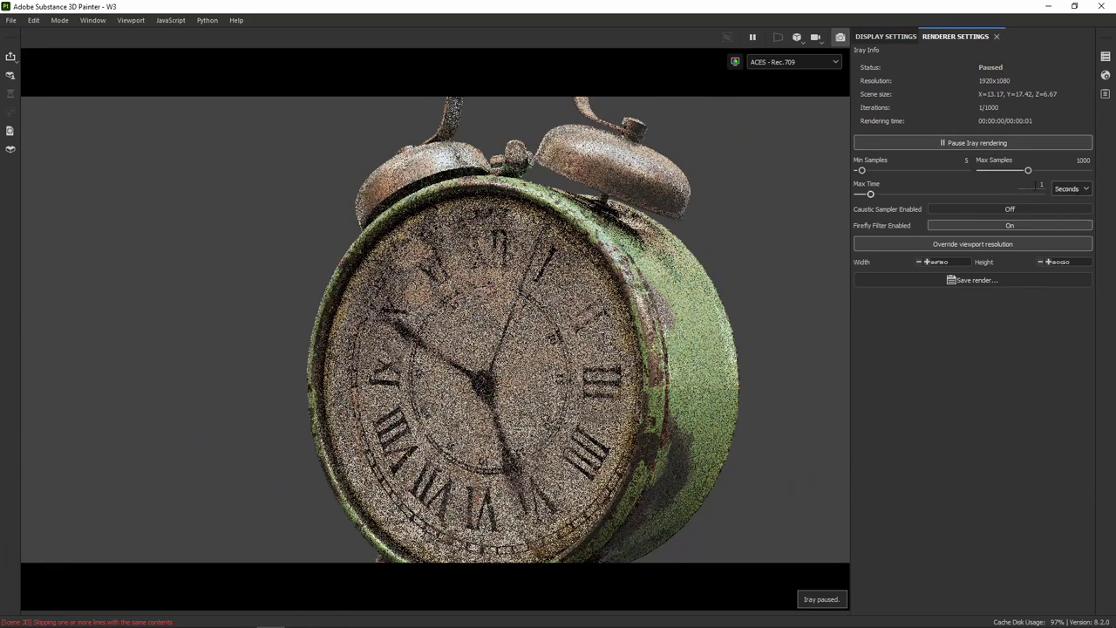
pyautogui.doubleClick(1030, 183)
pyautogui.write('5')
pyautogui.press('Return')
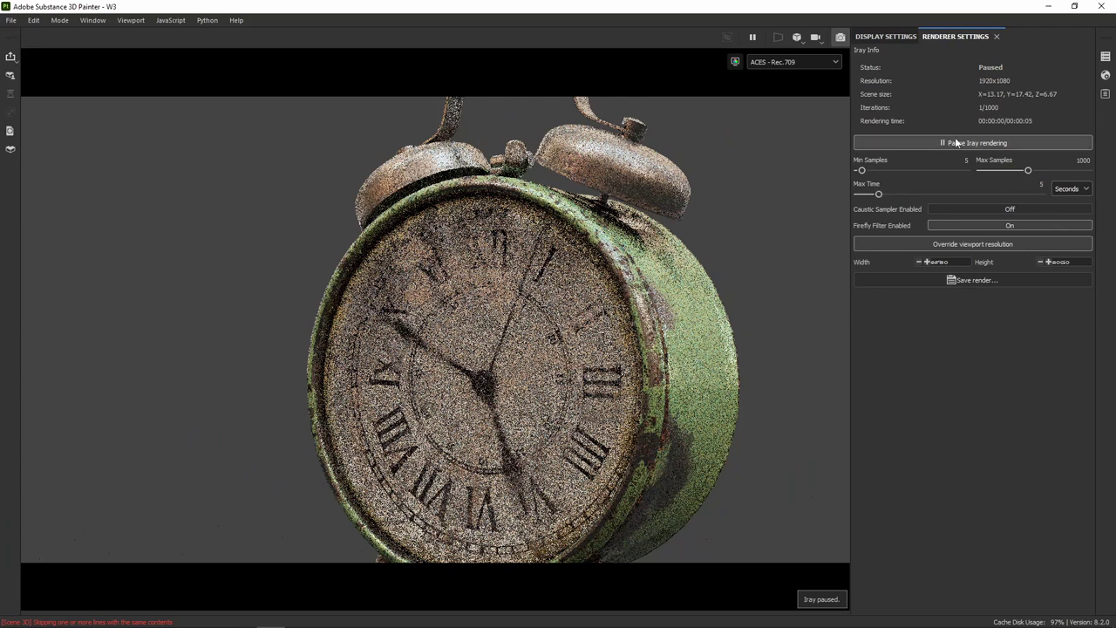
pyautogui.click(982, 139)
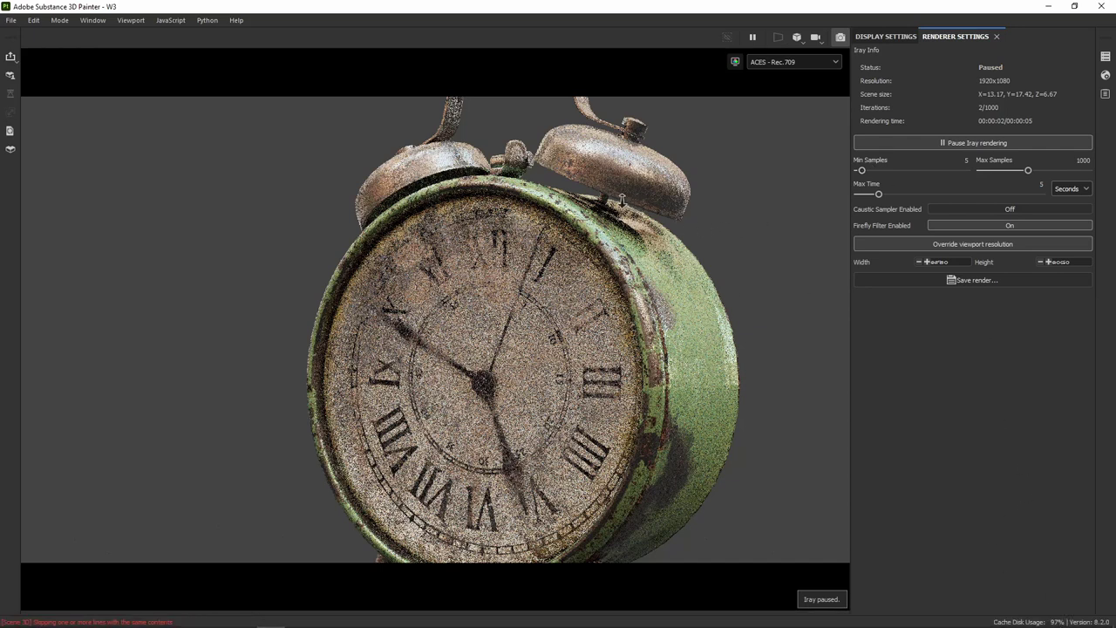
# - Pause the render and change the maximum render time to 6 seconds
pyautogui.click(965, 143)
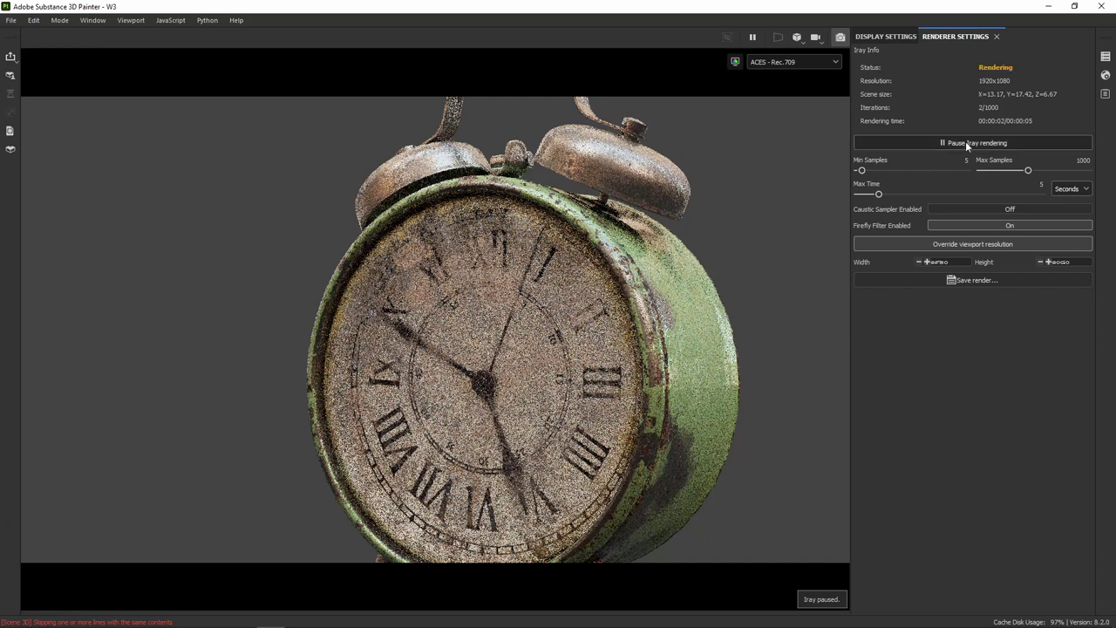
pyautogui.click(965, 143)
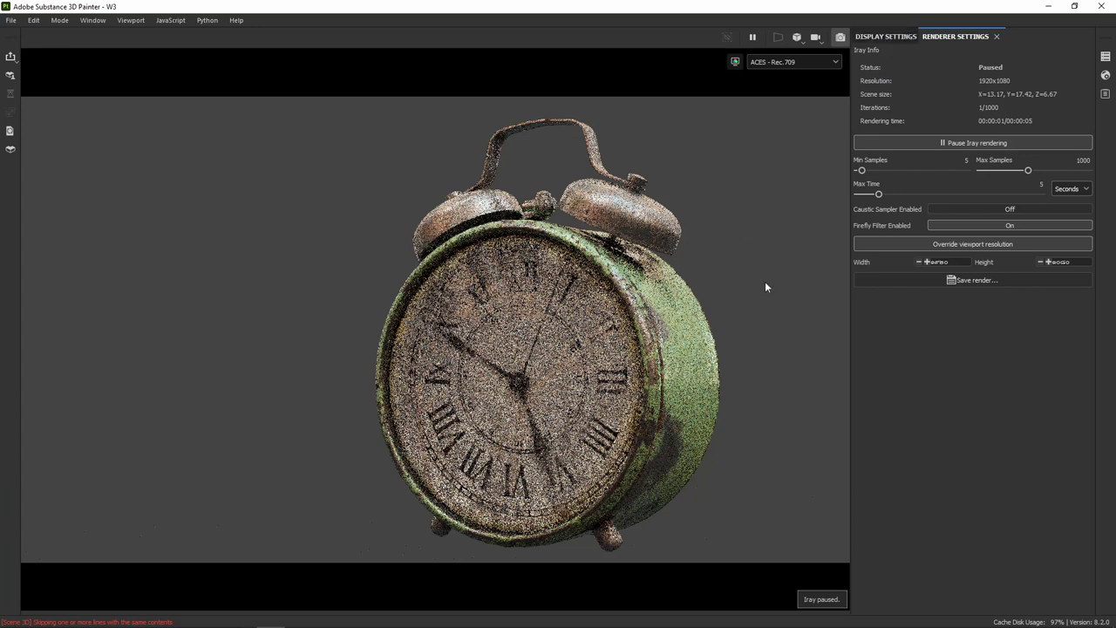
pyautogui.press('alt')
pyautogui.click(905, 37)
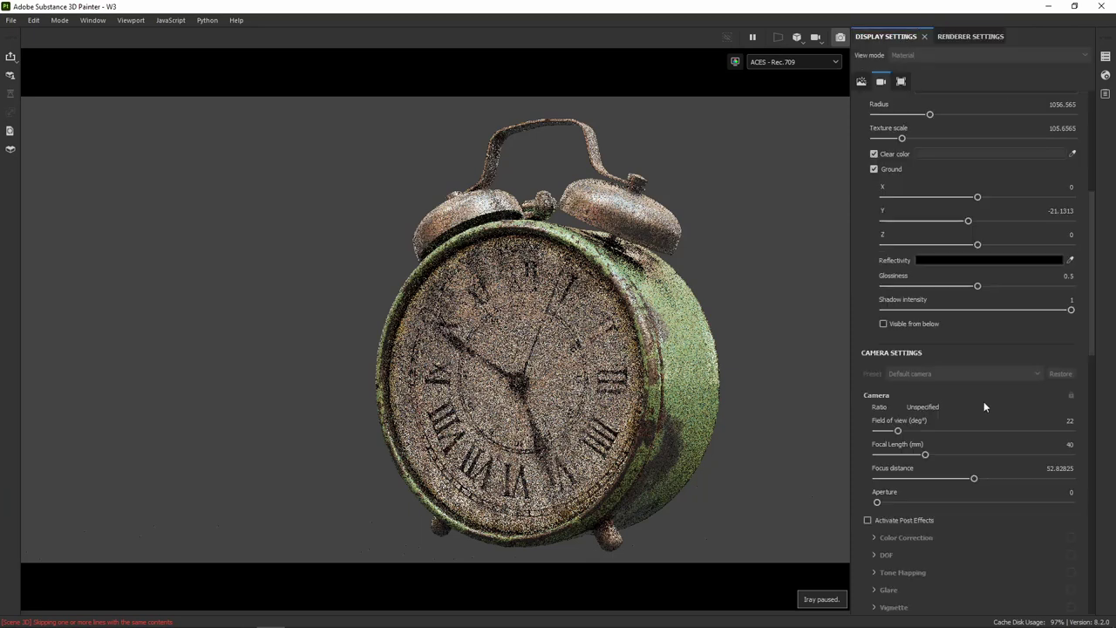
pyautogui.scroll(-5, 984, 401)
pyautogui.scroll(-2, 984, 396)
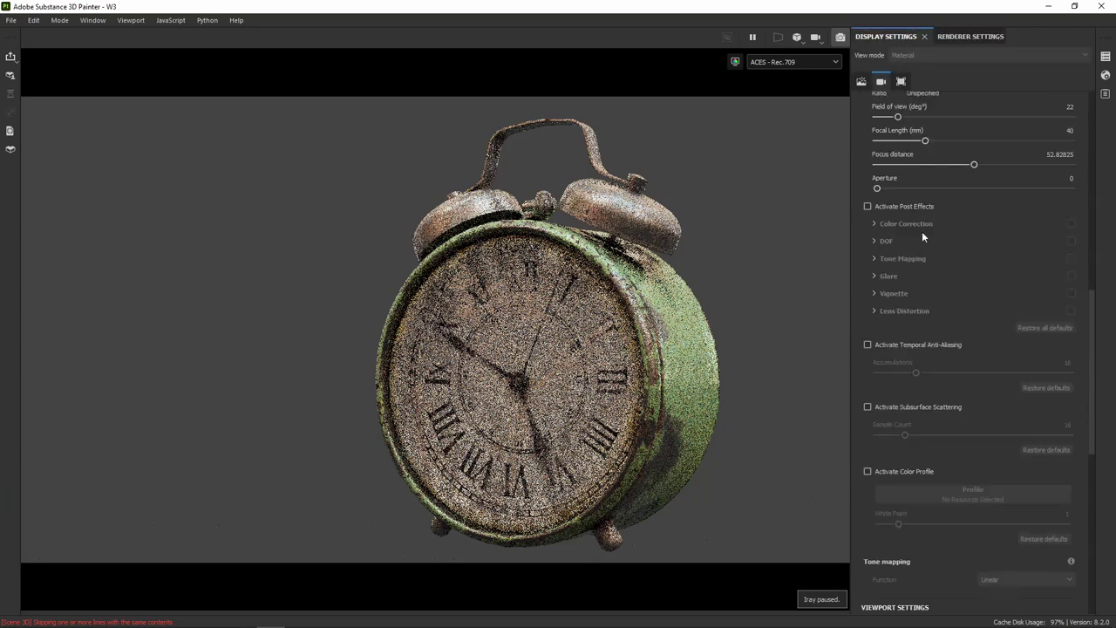
pyautogui.click(971, 35)
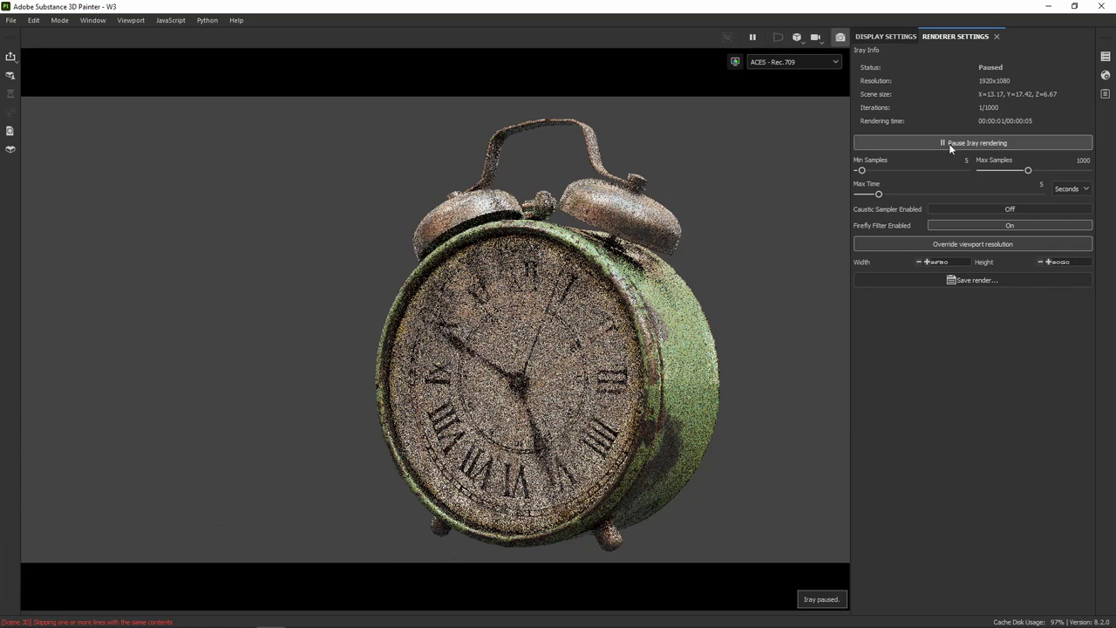
pyautogui.doubleClick(1042, 183)
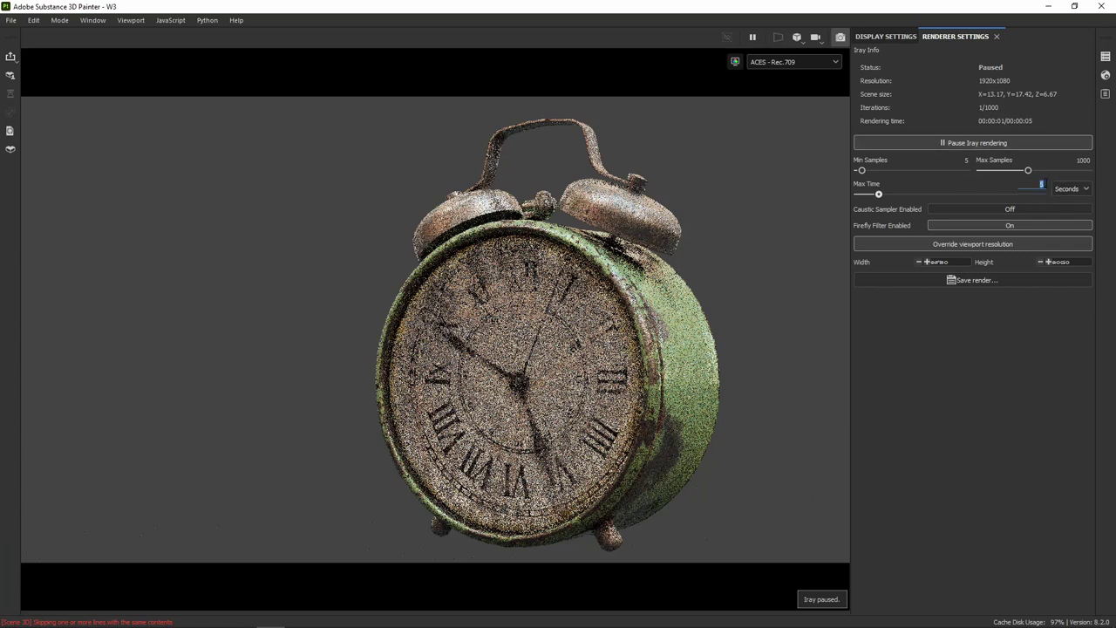
pyautogui.write('6')
pyautogui.press('Return')
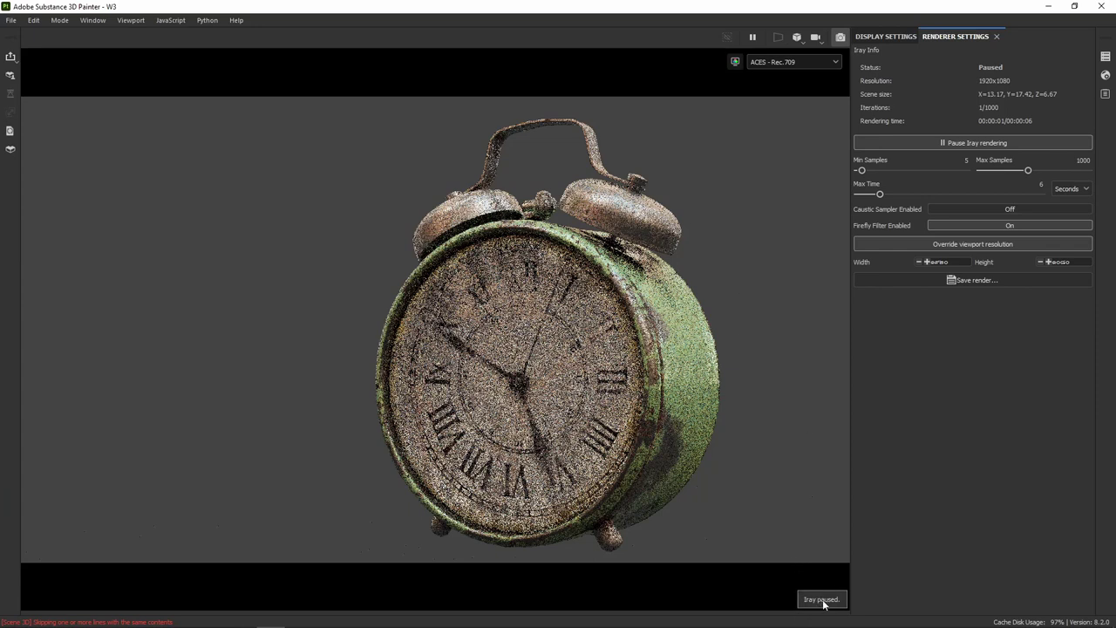
# - Resume the Iray render, then orbit, zoom and pan so the clock face turns toward the camera
pyautogui.click(987, 142)
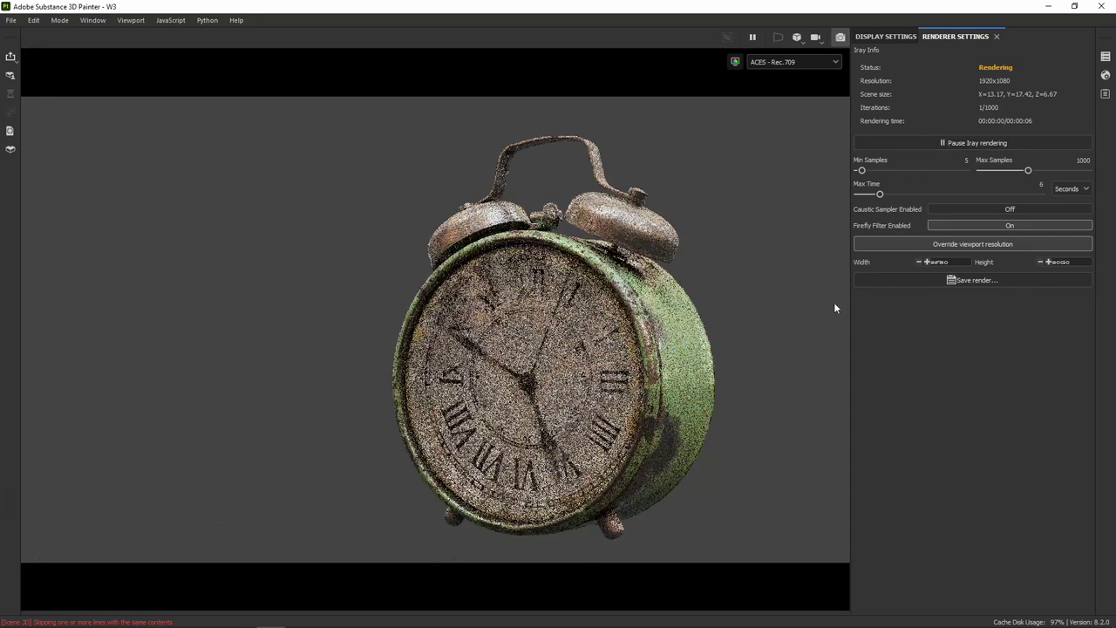
pyautogui.keyDown('alt'); pyautogui.moveTo(737, 340); pyautogui.dragTo(674, 328); pyautogui.keyUp('alt')
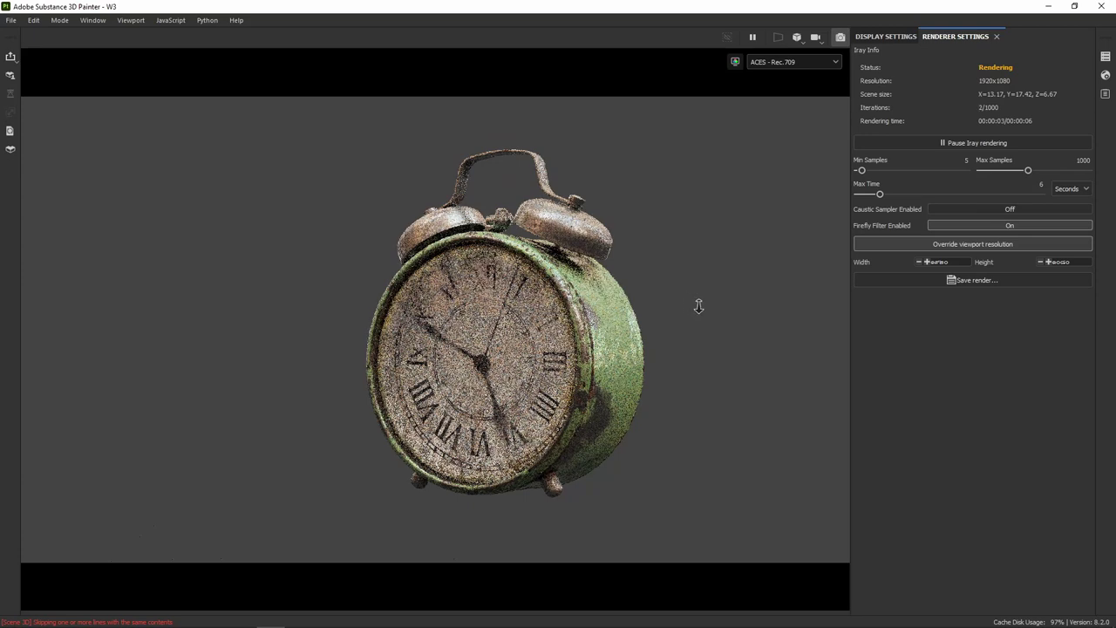
pyautogui.keyDown('alt'); pyautogui.moveTo(697, 308); pyautogui.dragTo(802, 333, button='right'); pyautogui.keyUp('alt')
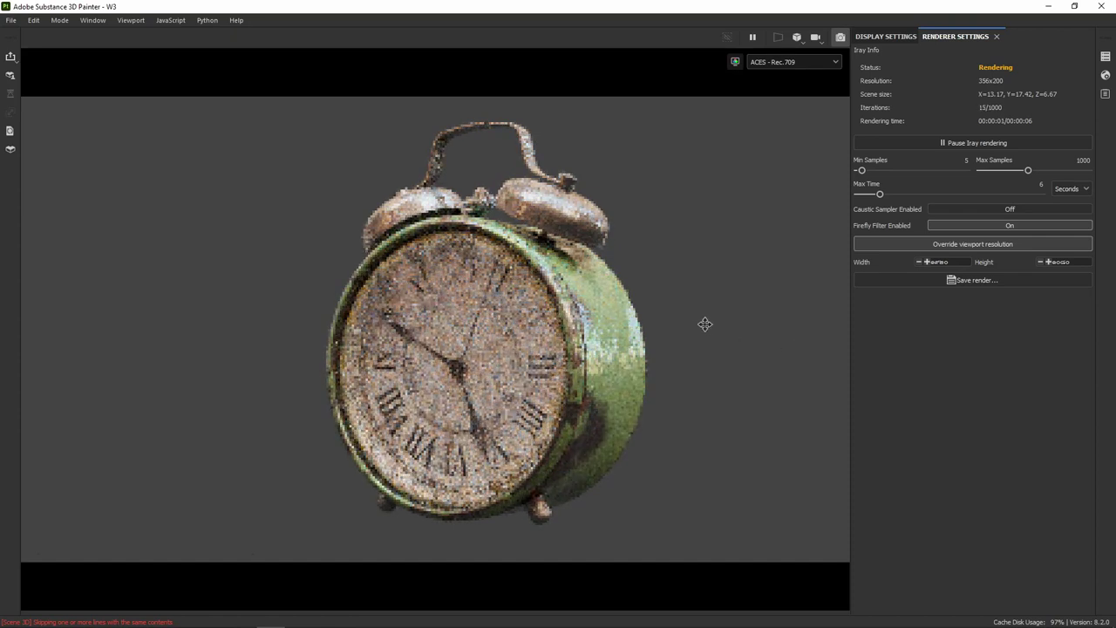
pyautogui.keyDown('alt'); pyautogui.moveTo(695, 323); pyautogui.dragTo(691, 335, button='middle'); pyautogui.keyUp('alt')
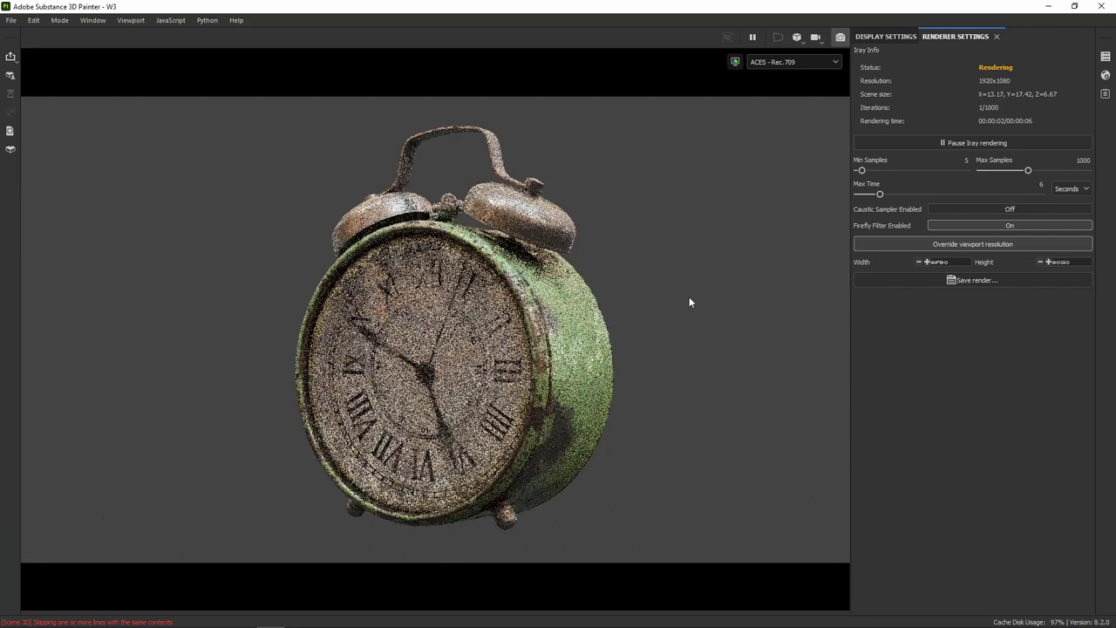
pyautogui.keyDown('alt'); pyautogui.moveTo(733, 219); pyautogui.dragTo(719, 214); pyautogui.keyUp('alt')
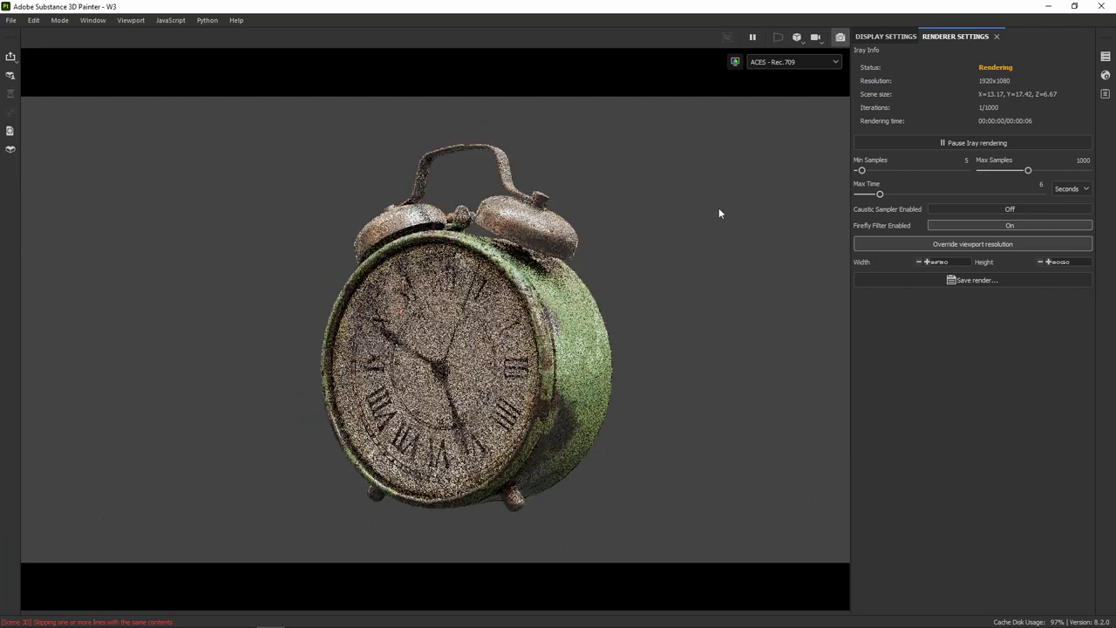
pyautogui.scroll(-3, 719, 207)
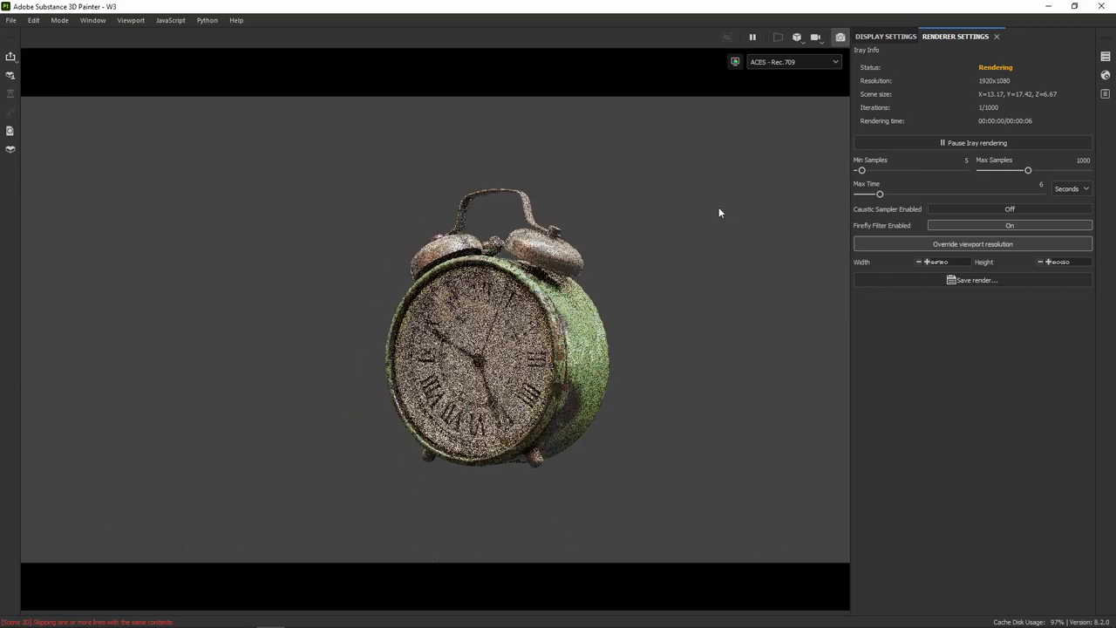
pyautogui.keyDown('alt'); pyautogui.moveTo(713, 217); pyautogui.dragTo(714, 217); pyautogui.keyUp('alt')
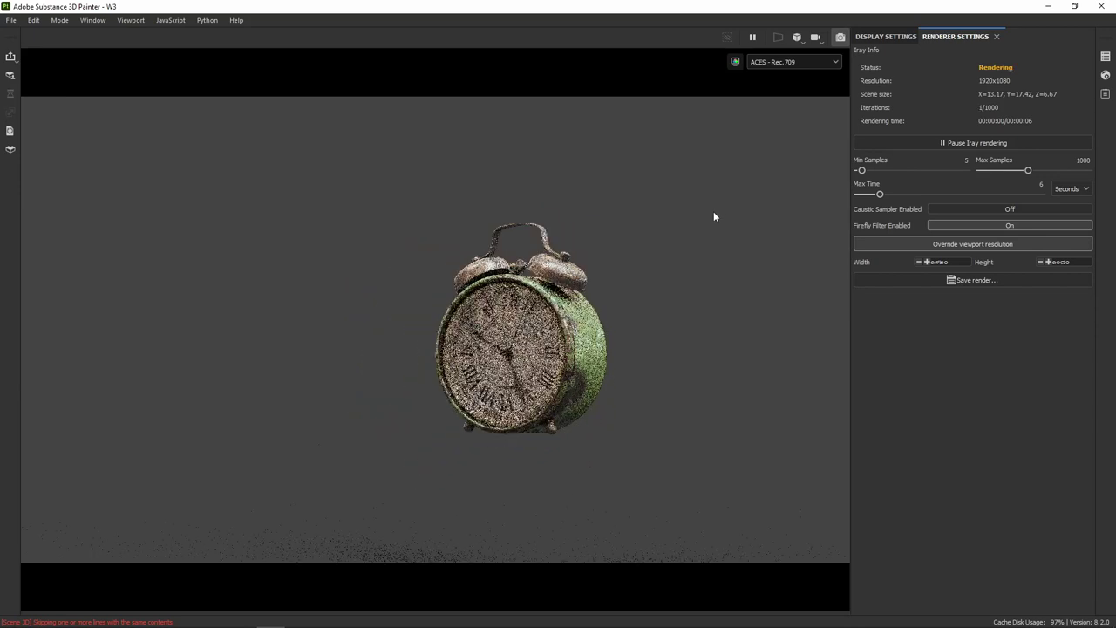
pyautogui.scroll(3, 713, 216)
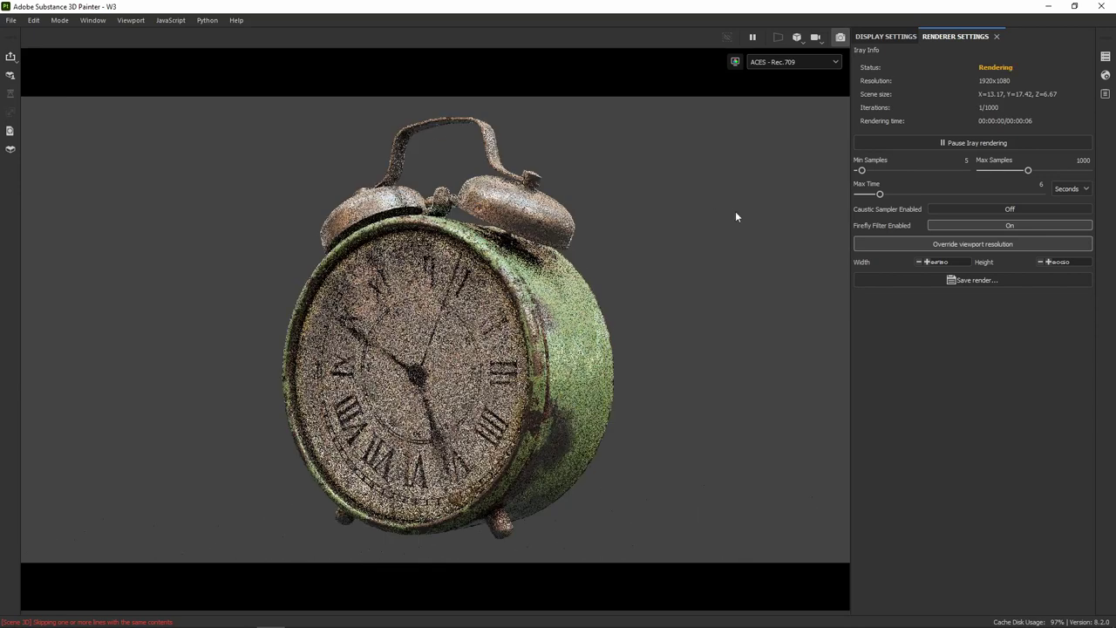
pyautogui.click(912, 40)
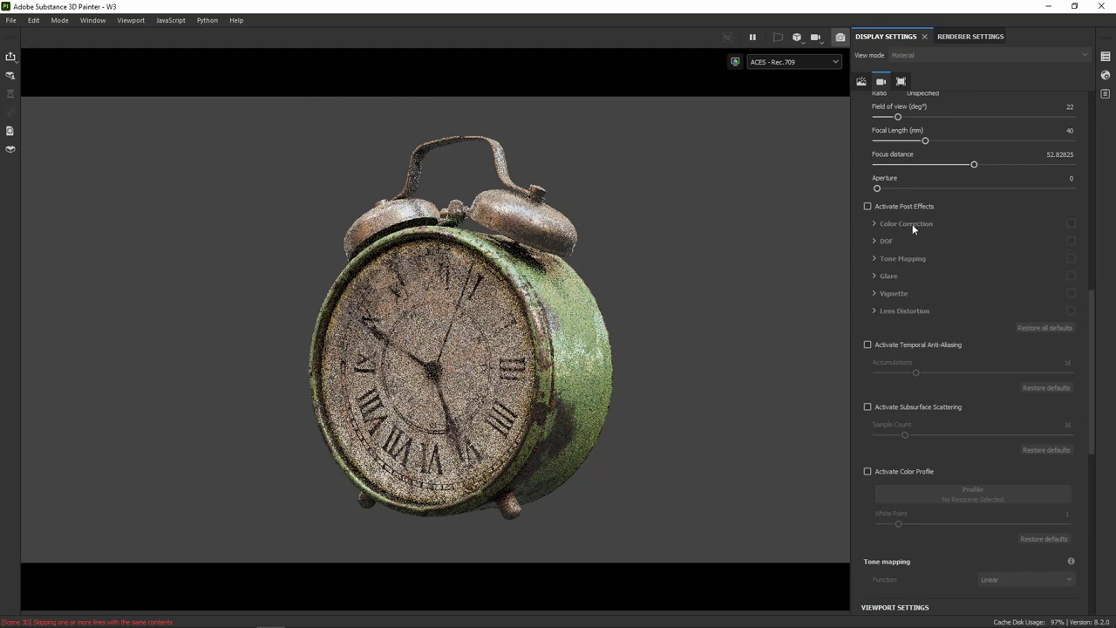
pyautogui.scroll(3, 912, 223)
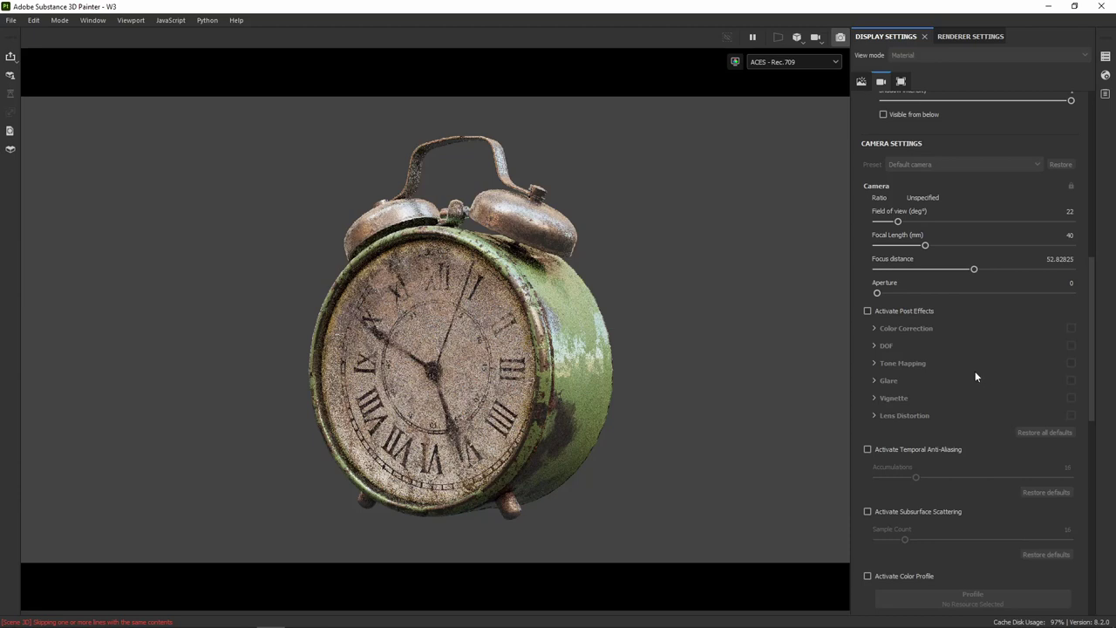
pyautogui.scroll(-3, 1003, 409)
pyautogui.scroll(-2, 999, 406)
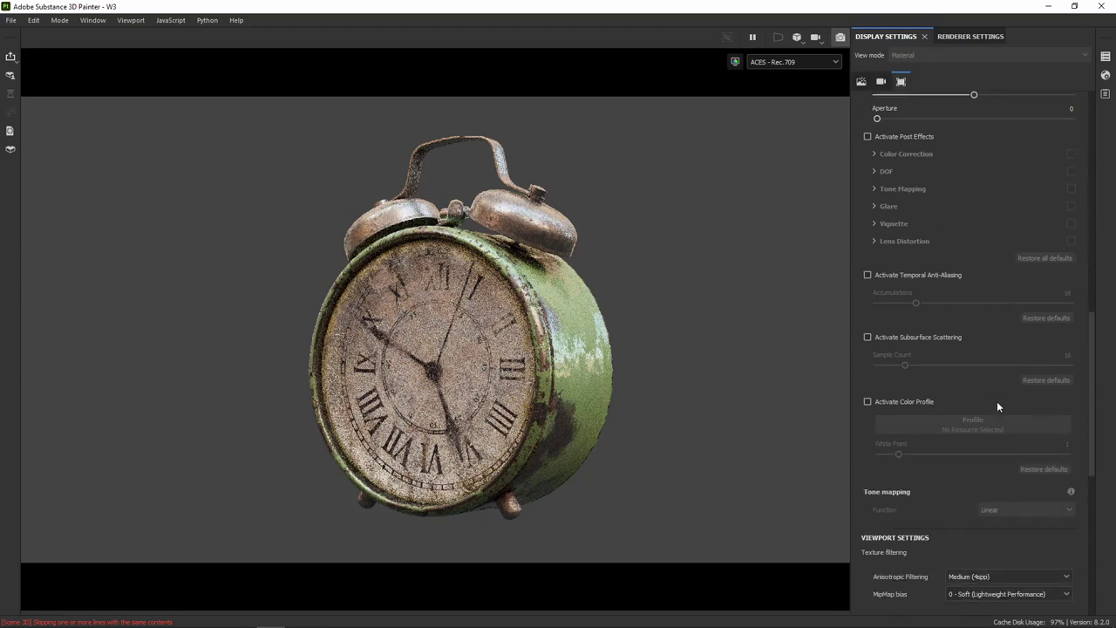
pyautogui.scroll(4, 880, 279)
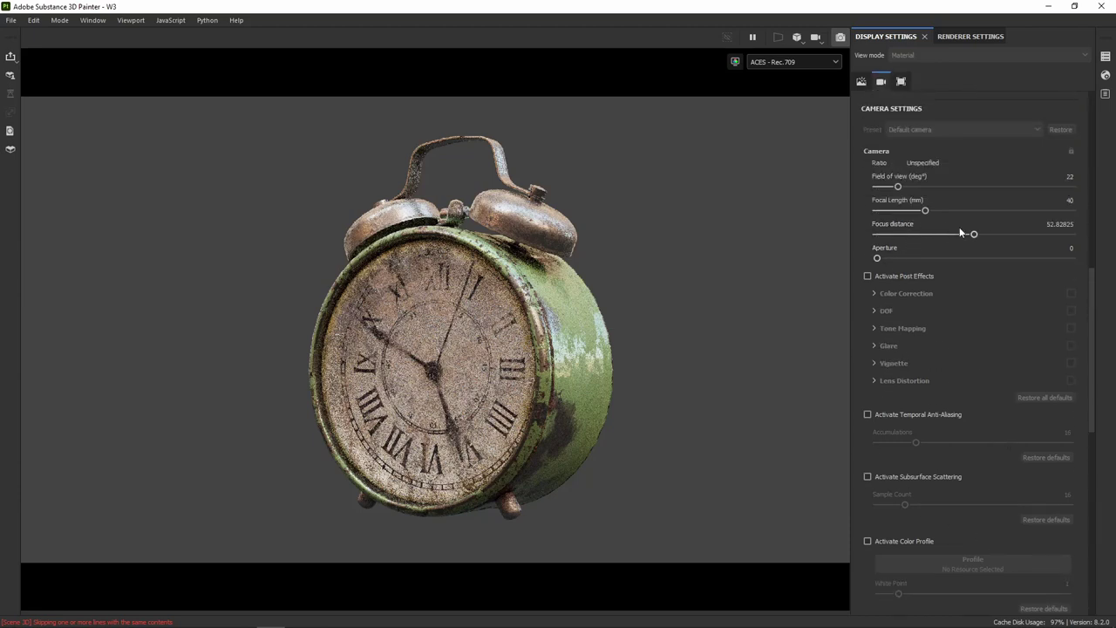
# - Raise the camera aperture to a large value for strong depth-of-field blur
pyautogui.moveTo(877, 258); pyautogui.dragTo(897, 260)
pyautogui.click(906, 258)
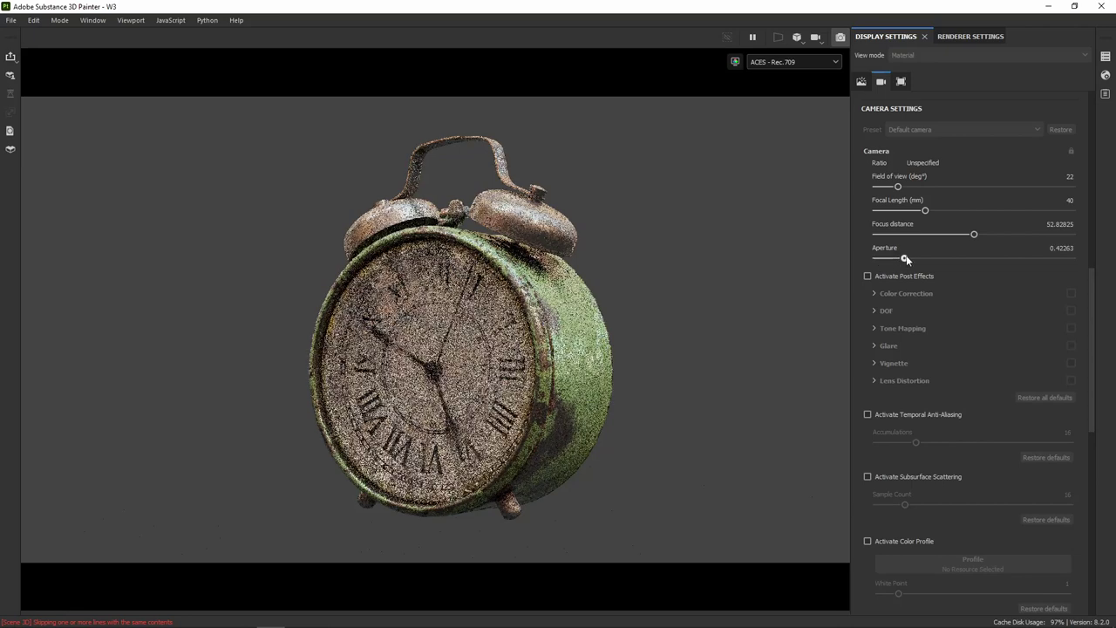
pyautogui.click(976, 258)
pyautogui.click(977, 259)
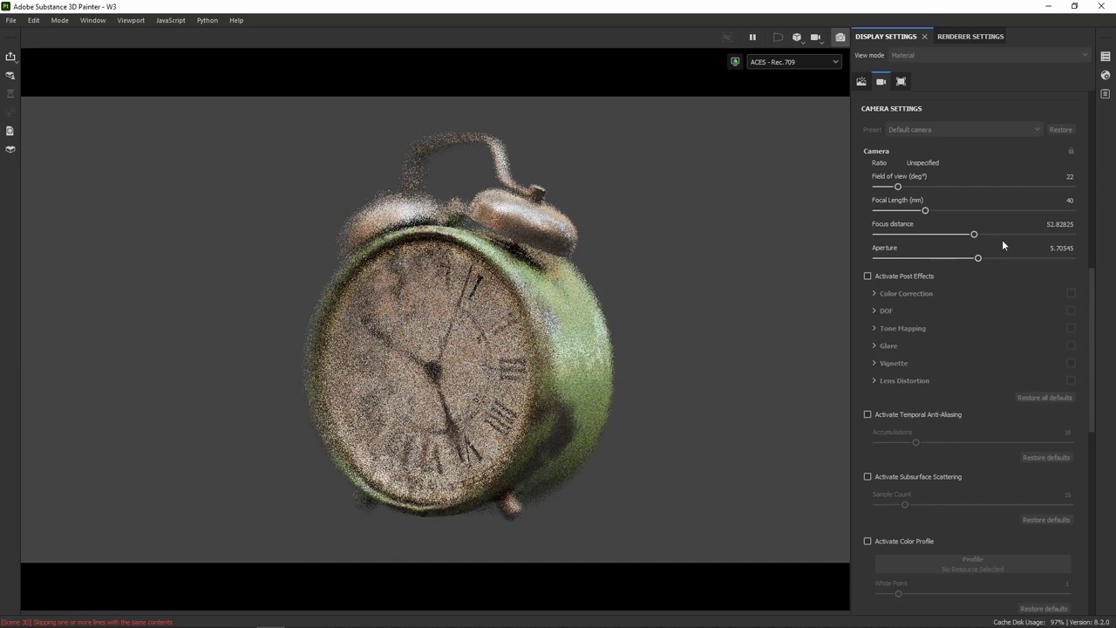
# - Push the focus distance far out, then pull it back in to about 24.5
pyautogui.click(1049, 235)
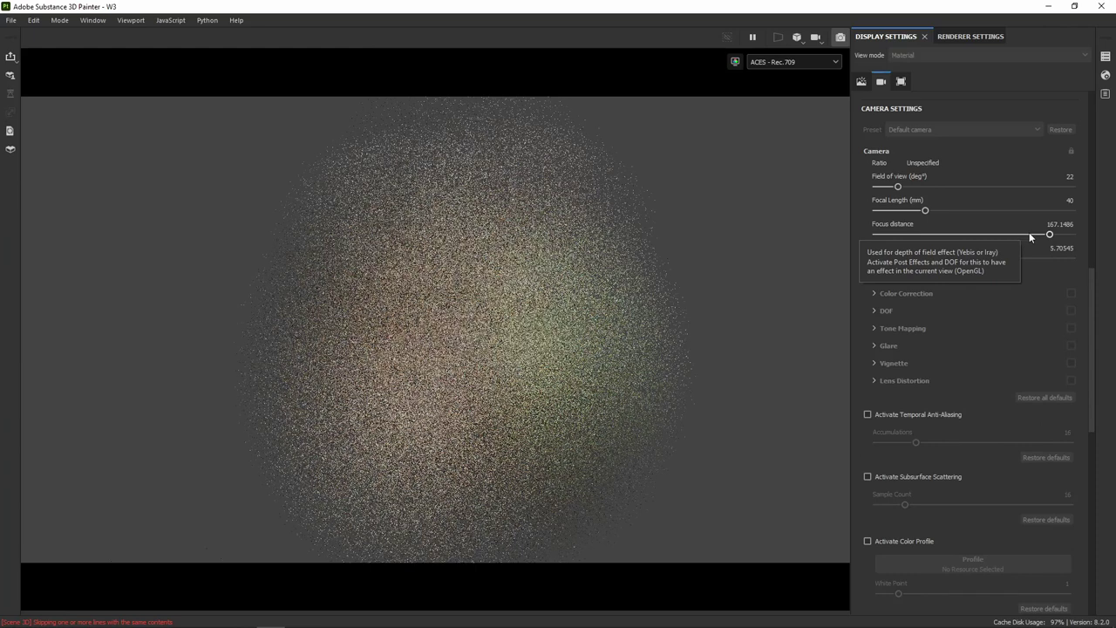
pyautogui.click(1031, 234)
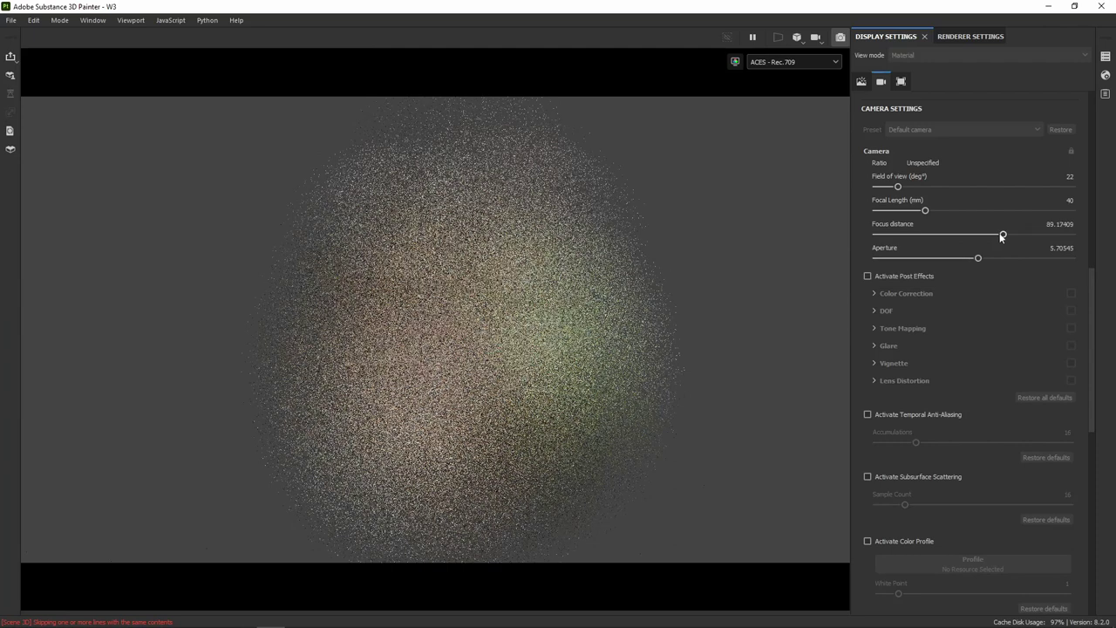
pyautogui.click(980, 236)
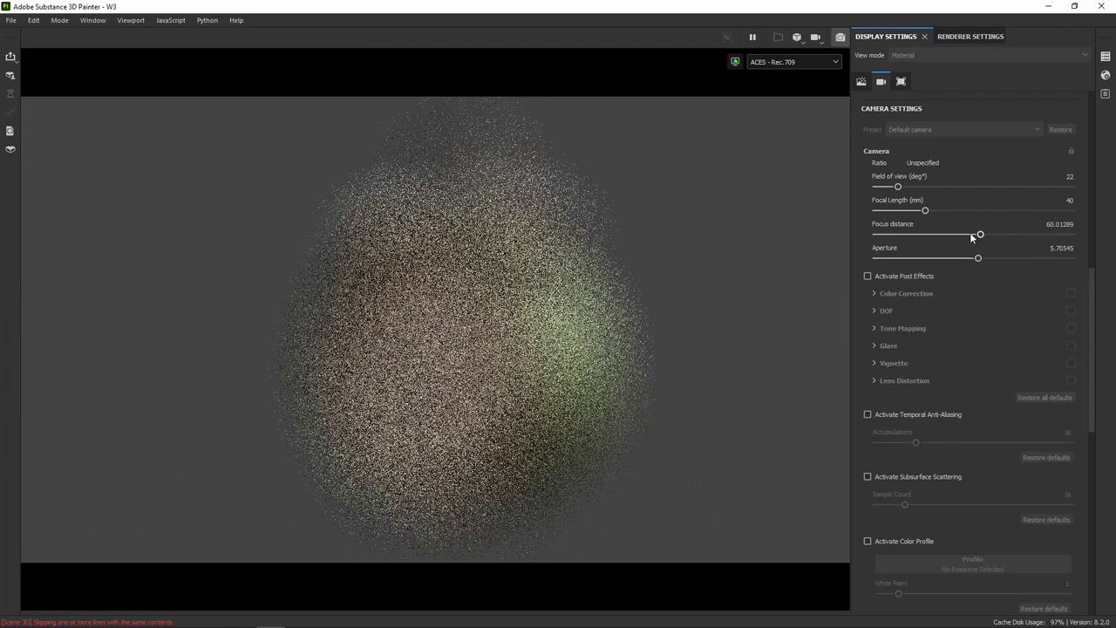
pyautogui.click(953, 237)
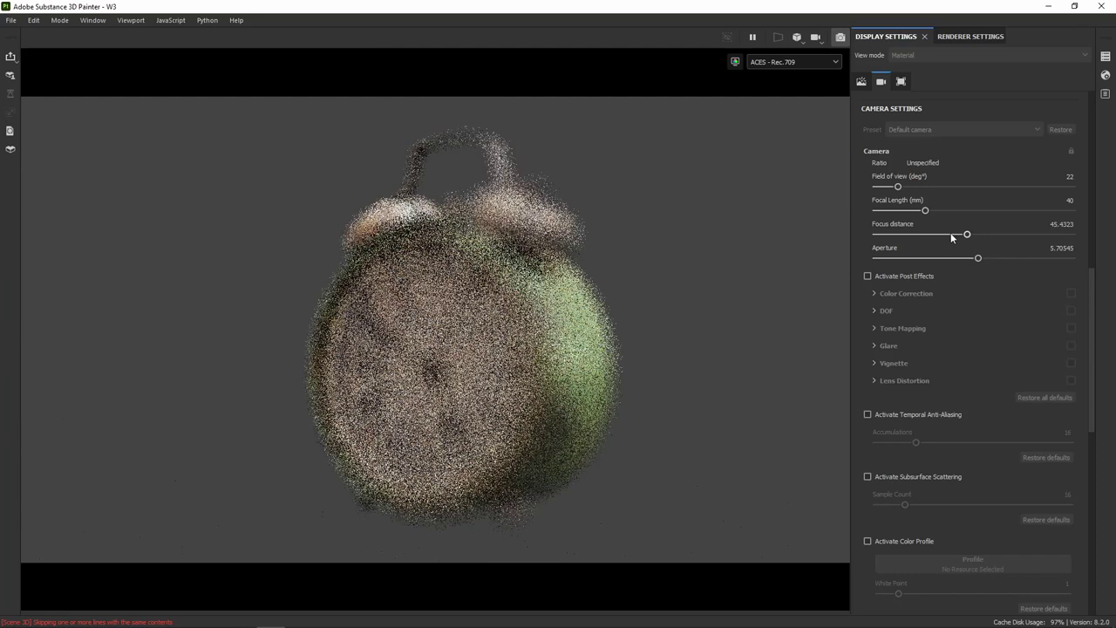
pyautogui.click(944, 234)
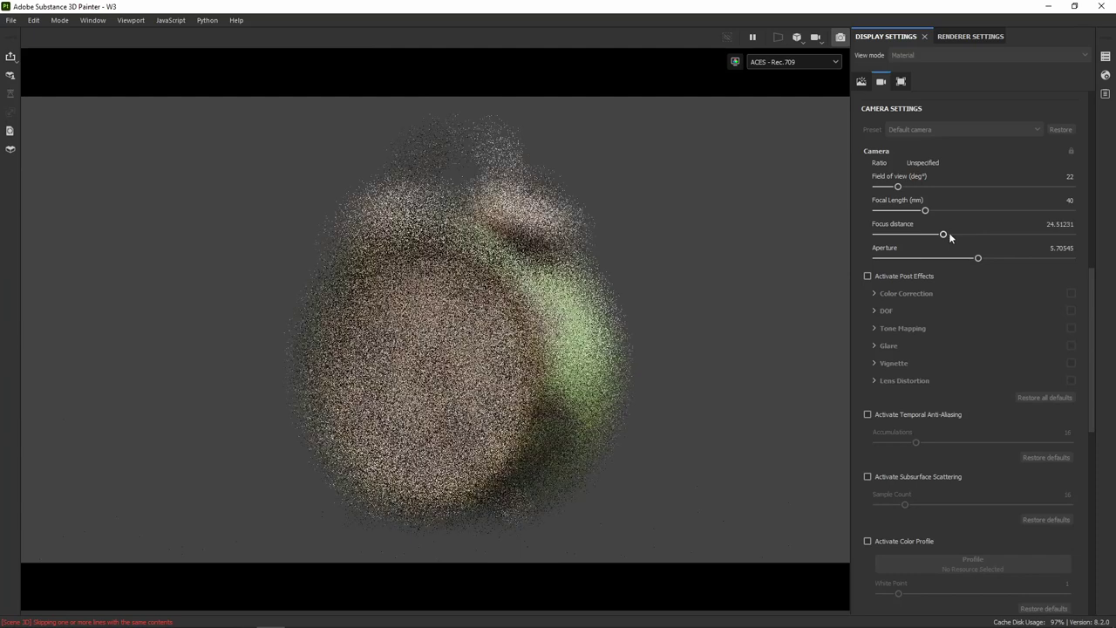
# - Raise the focus distance stepwise from about 34 to 58.7, then ease it back to about 54
pyautogui.click(955, 234)
pyautogui.click(957, 234)
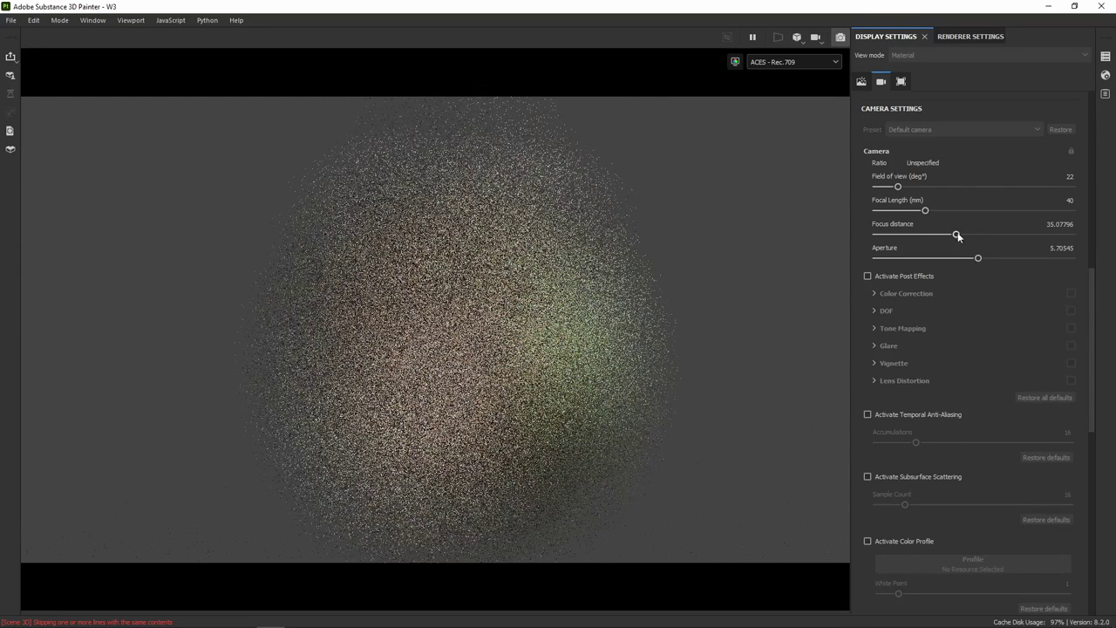
pyautogui.click(963, 235)
pyautogui.moveTo(965, 233); pyautogui.dragTo(966, 233)
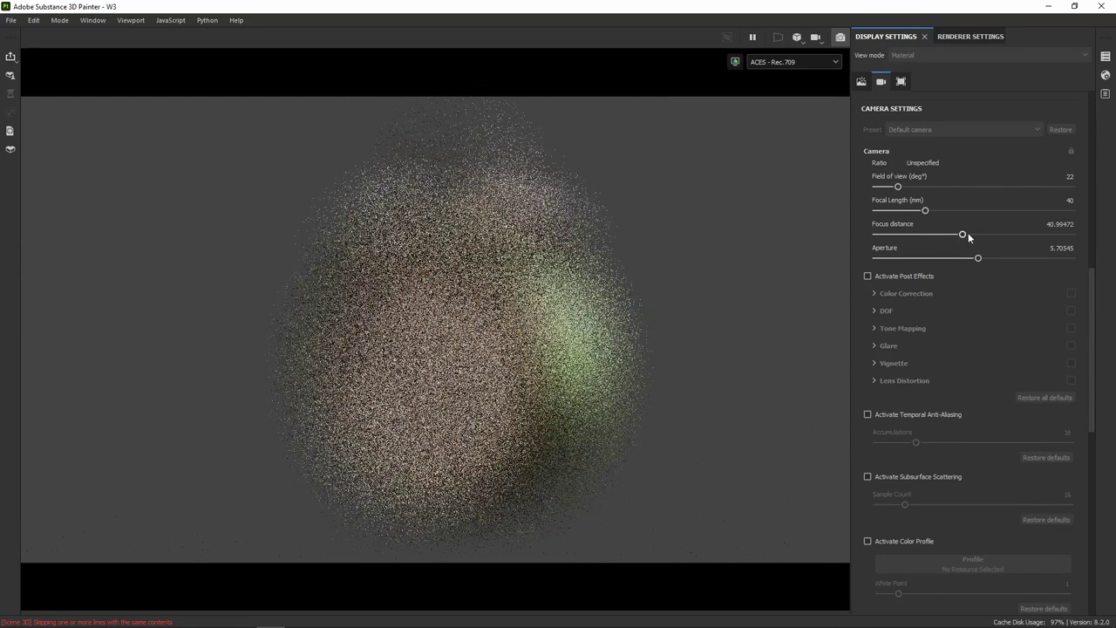
pyautogui.click(967, 234)
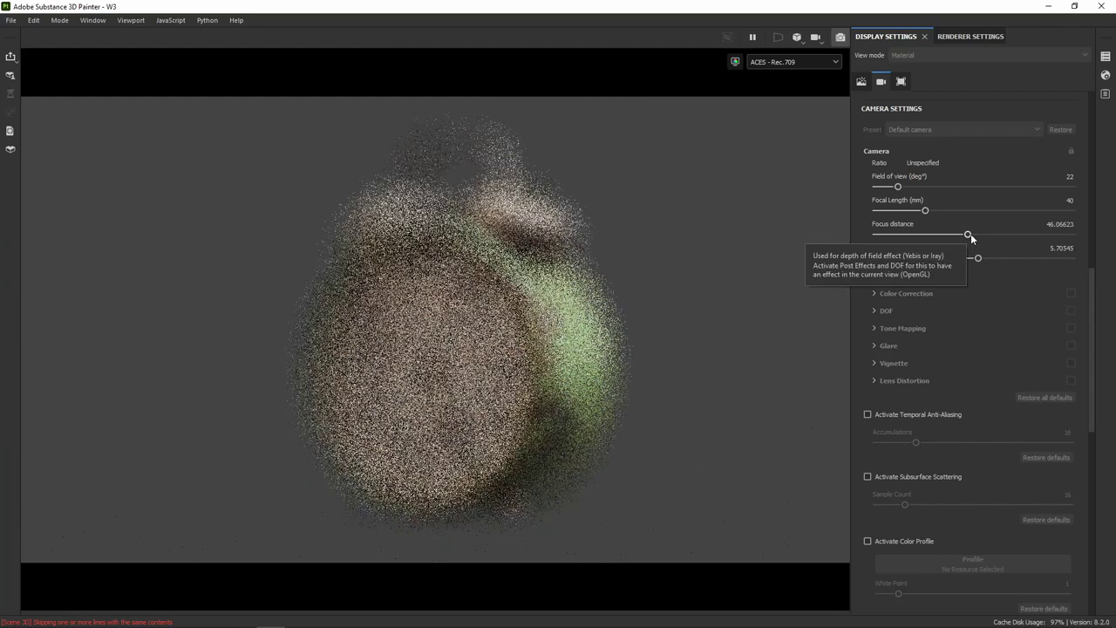
pyautogui.click(973, 233)
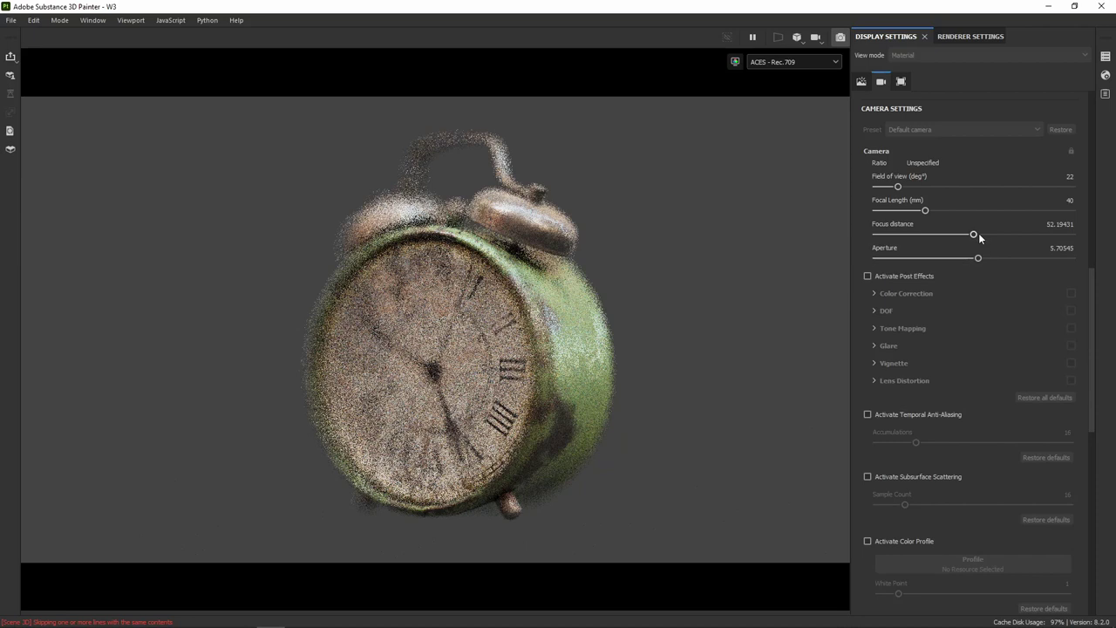
pyautogui.click(980, 234)
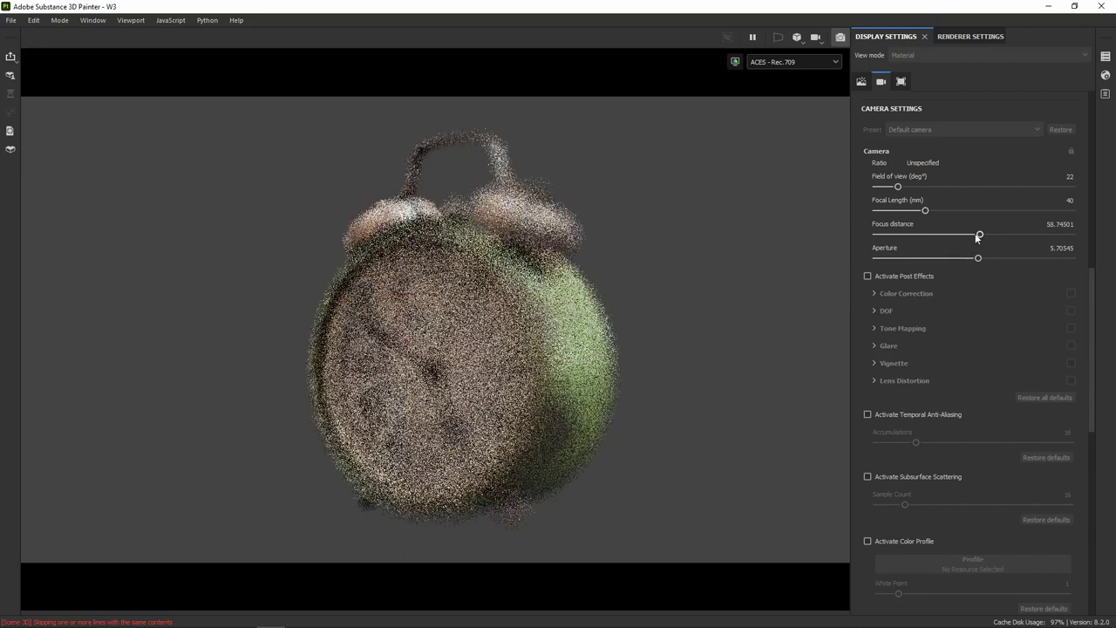
pyautogui.moveTo(977, 236); pyautogui.dragTo(941, 259)
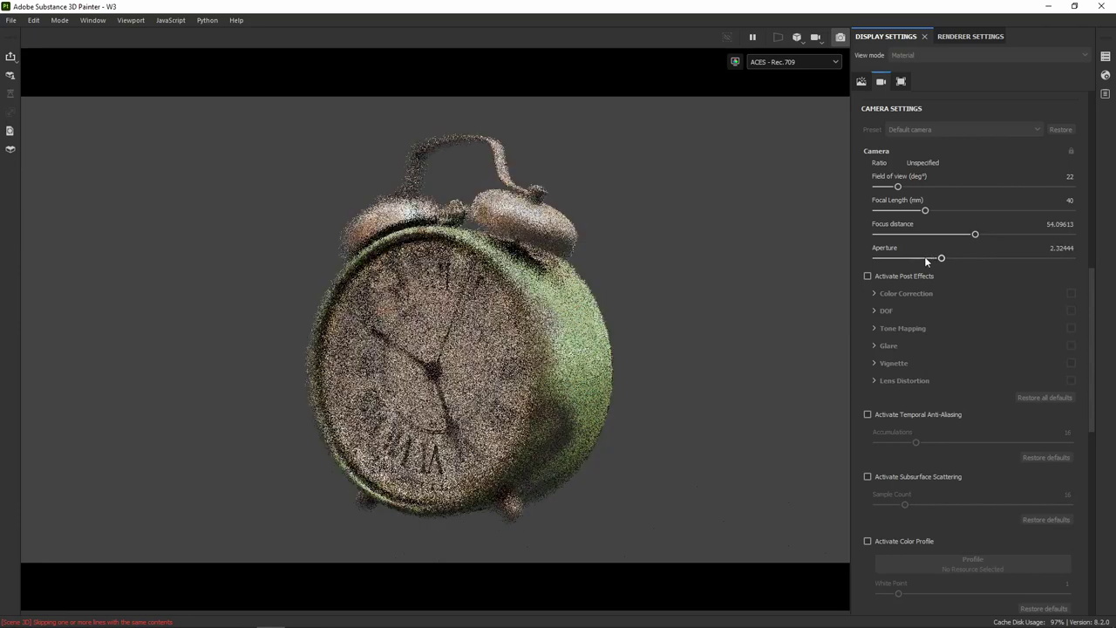
# - Return the aperture to 0 and set the focus distance to about 60.6
pyautogui.click(926, 259)
pyautogui.moveTo(926, 259); pyautogui.dragTo(916, 257)
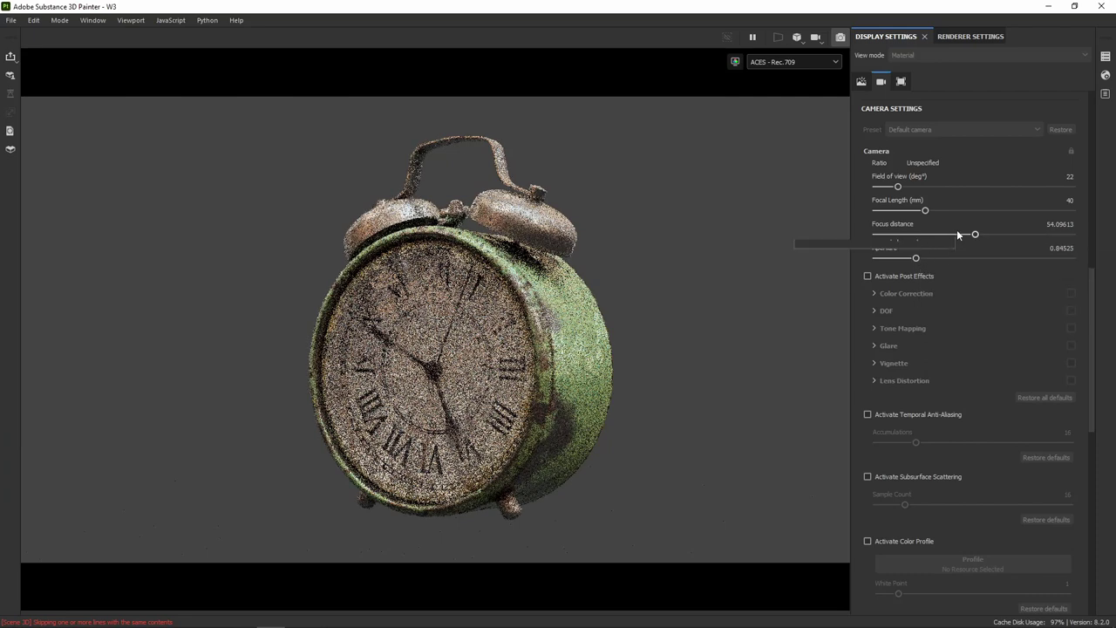
pyautogui.moveTo(975, 235); pyautogui.dragTo(978, 235)
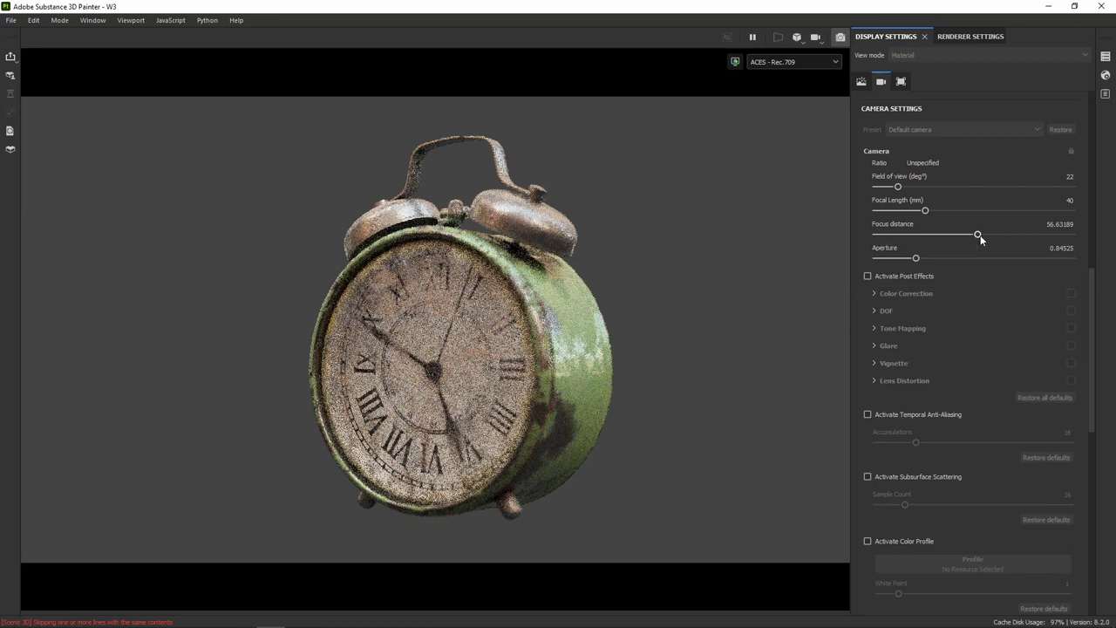
pyautogui.click(980, 235)
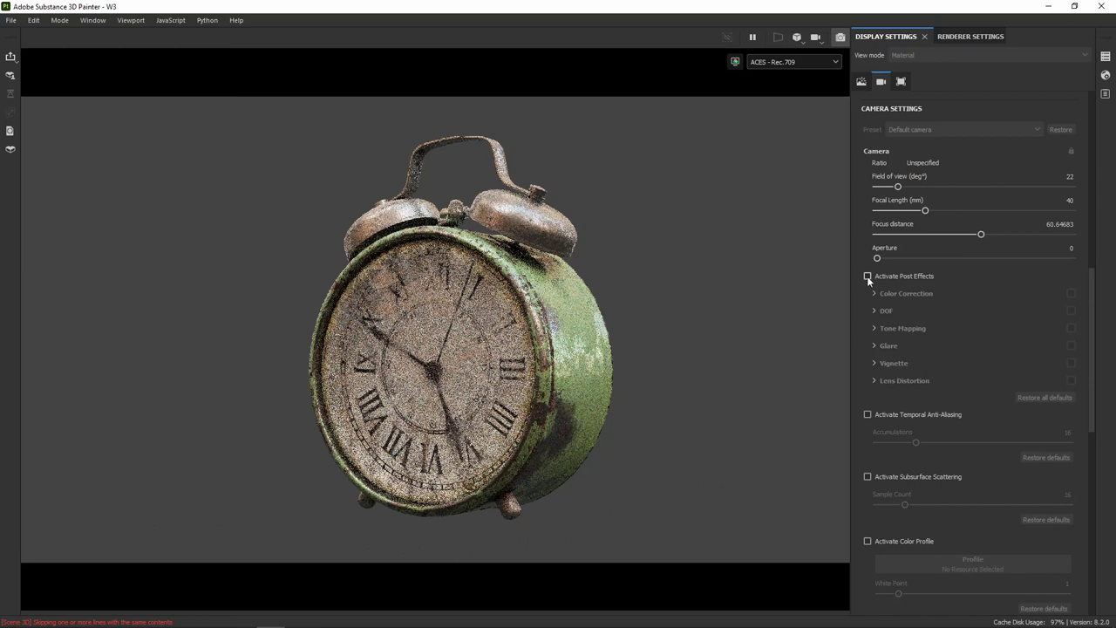
# - Activate post effects, briefly checking the Tone Mapping options
pyautogui.click(868, 276)
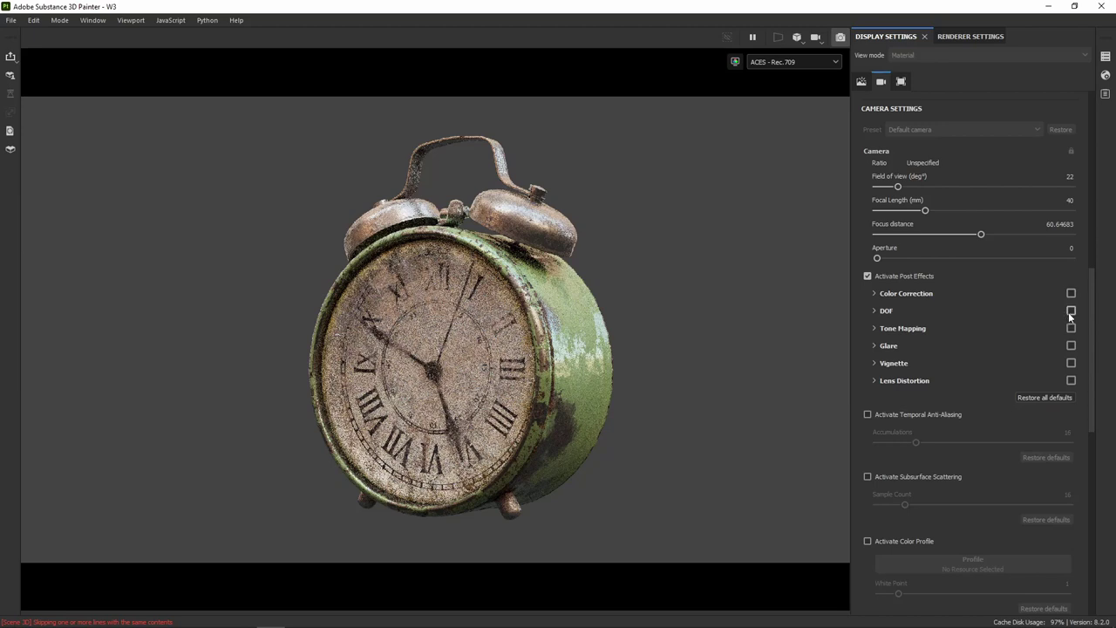
pyautogui.click(874, 328)
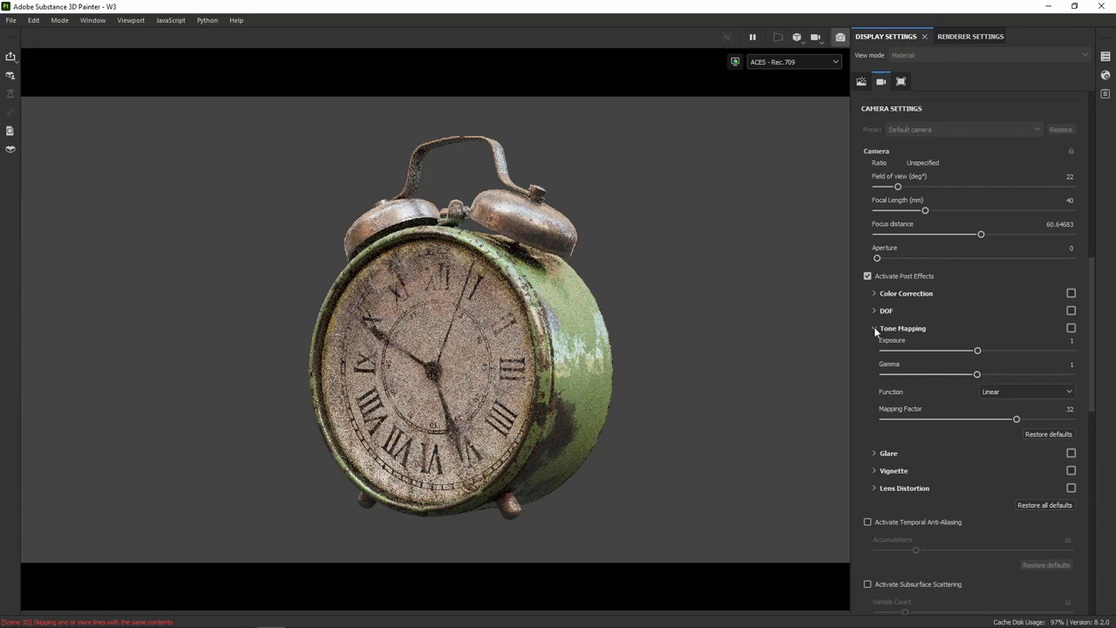
pyautogui.click(873, 329)
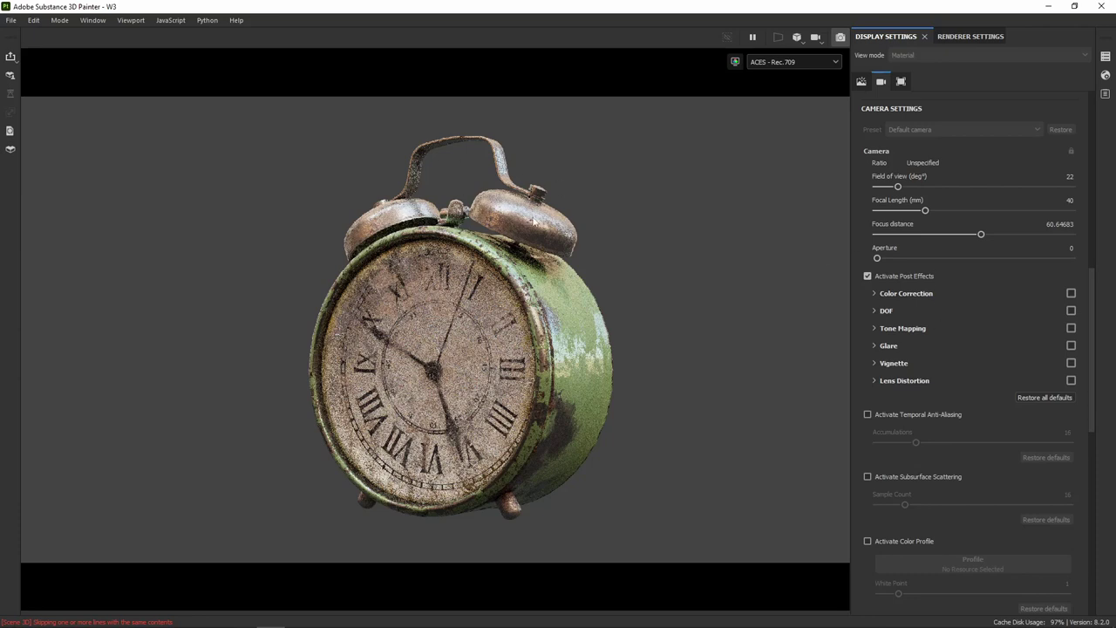
# - Enable Glare, expand its settings and set the shape to Bloom
pyautogui.click(1071, 346)
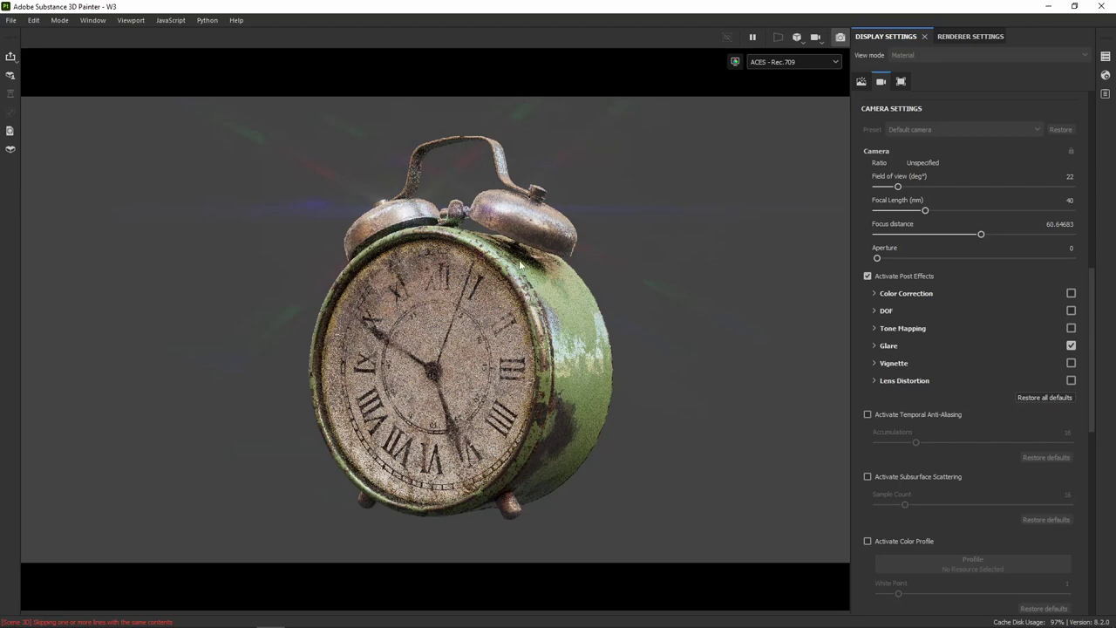
pyautogui.click(874, 346)
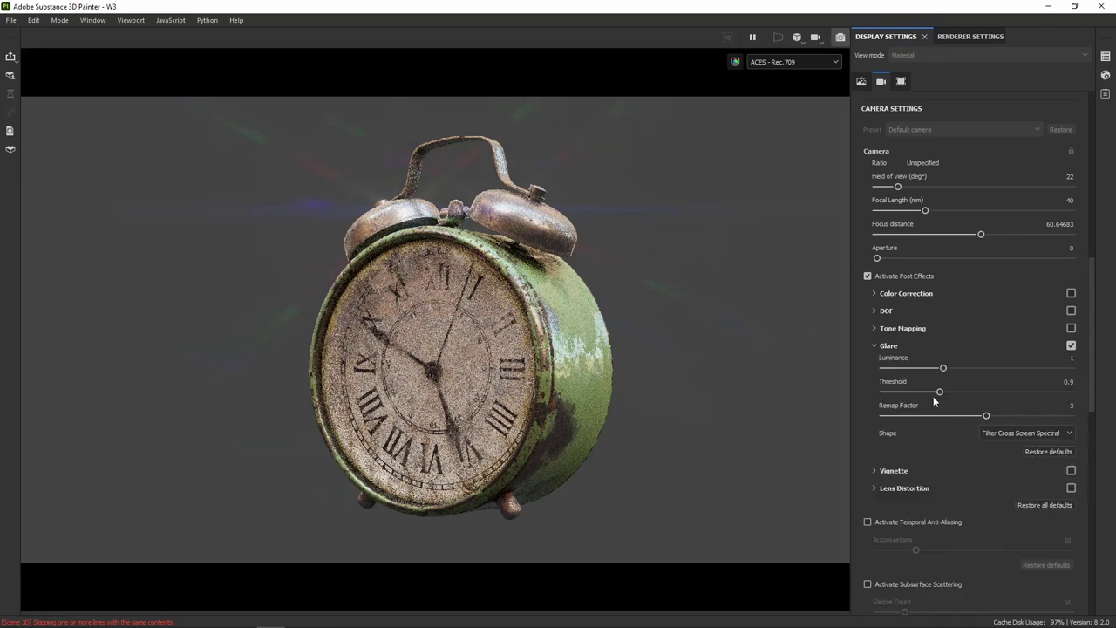
pyautogui.click(1046, 435)
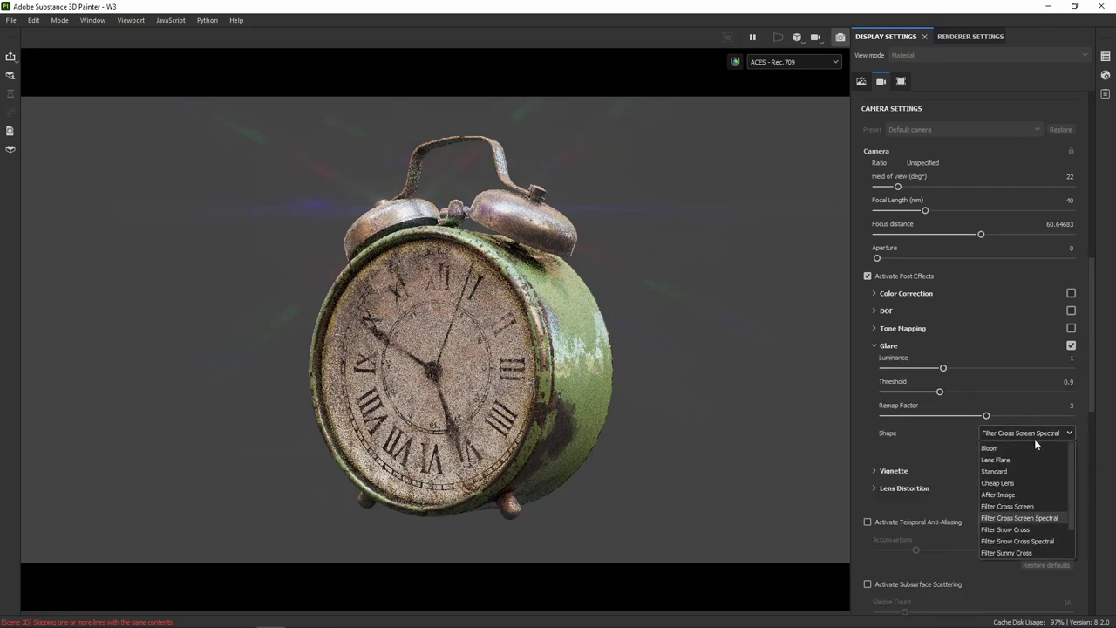
pyautogui.click(1029, 445)
# - Try the Lens Flare, Standard, Cheap Lens and Horizontal Streak glare shapes, then return to Bloom
pyautogui.click(1041, 435)
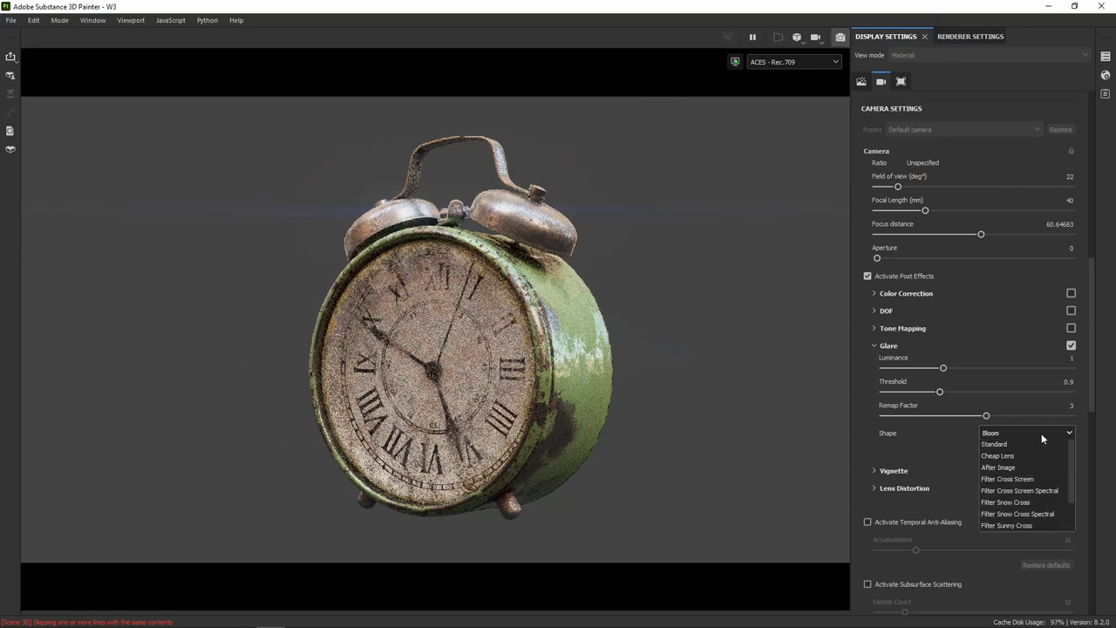
pyautogui.scroll(-3, 1029, 444)
pyautogui.click(1016, 458)
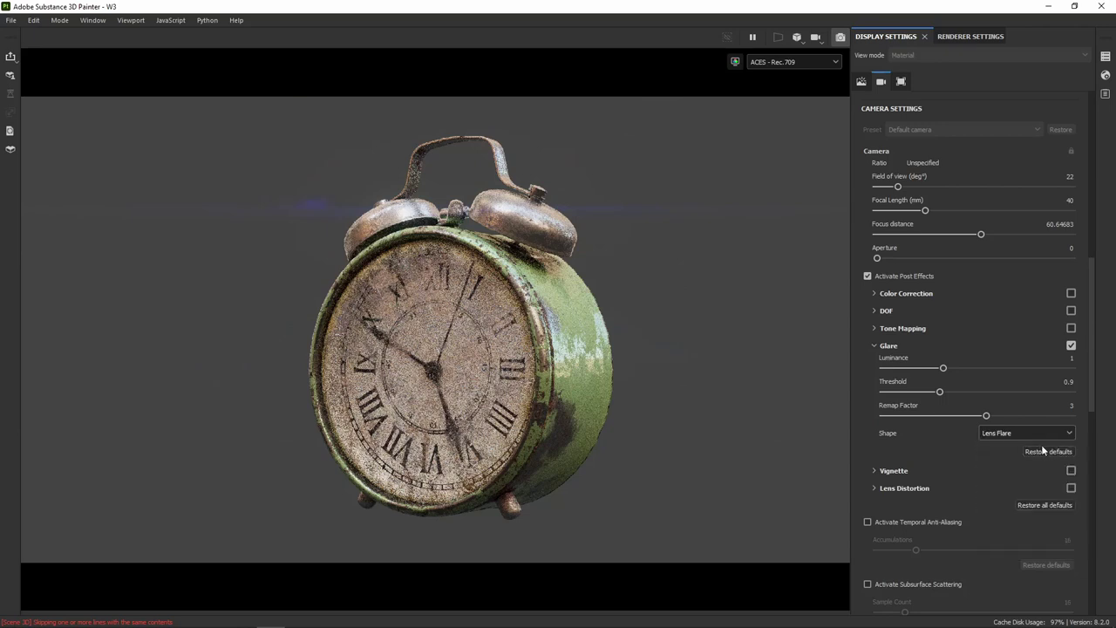
pyautogui.click(1038, 433)
pyautogui.click(1024, 471)
pyautogui.click(1033, 428)
pyautogui.click(1015, 476)
pyautogui.click(1023, 427)
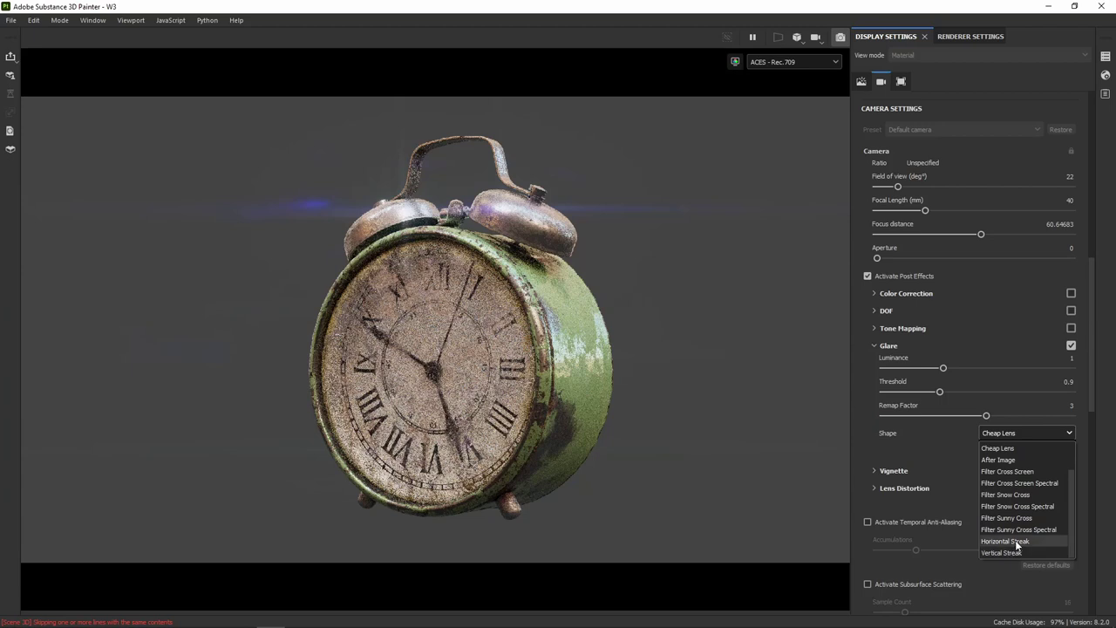
pyautogui.click(1015, 540)
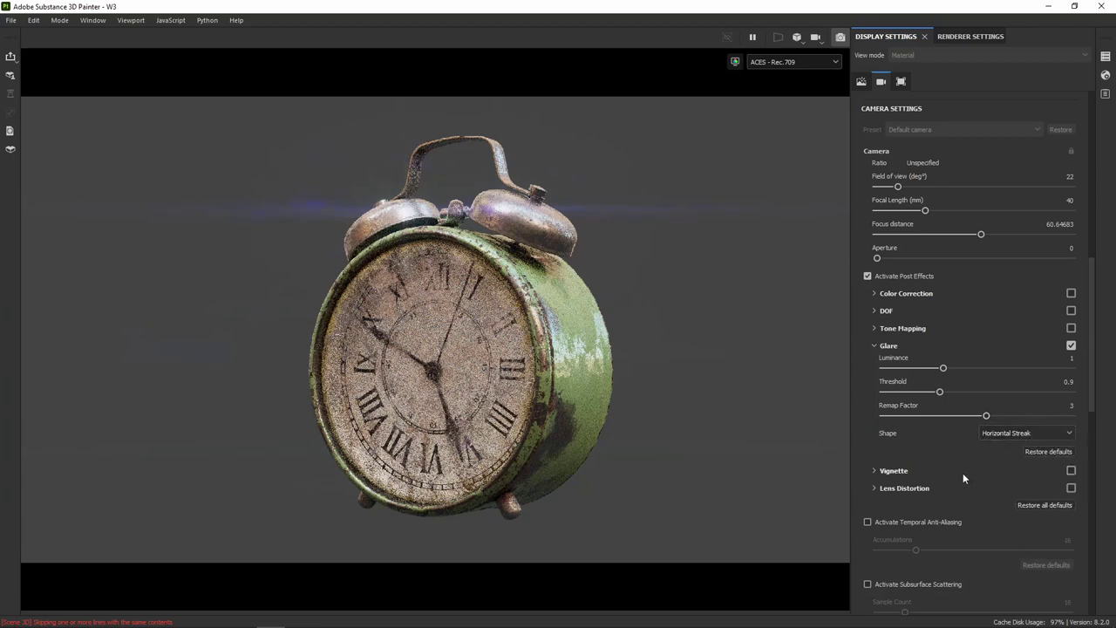
pyautogui.click(1005, 430)
pyautogui.scroll(2, 1002, 458)
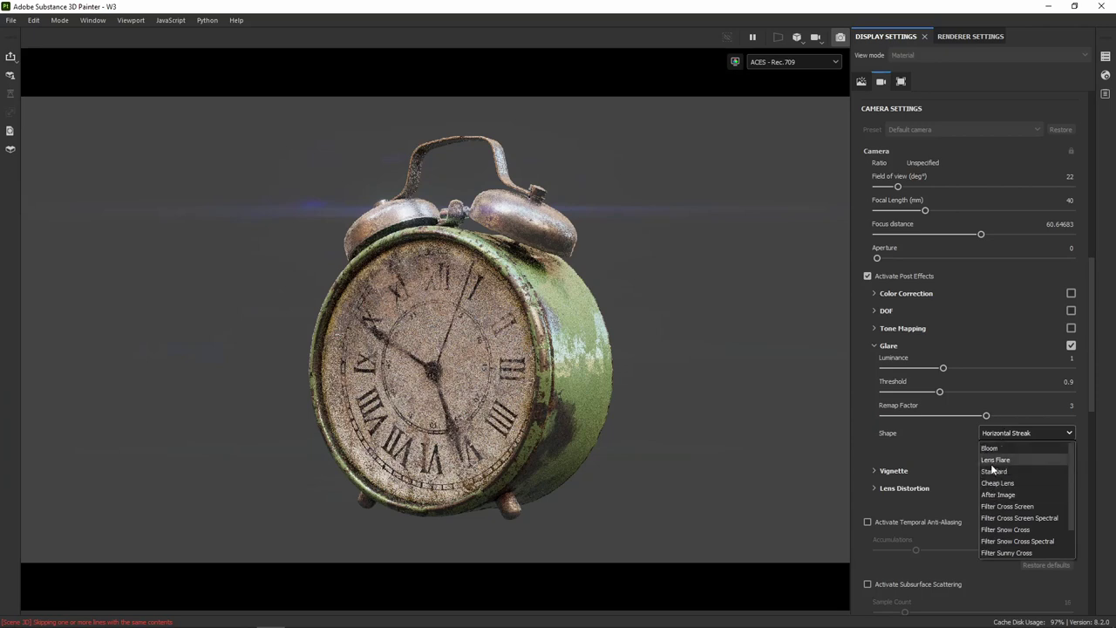
pyautogui.click(1007, 448)
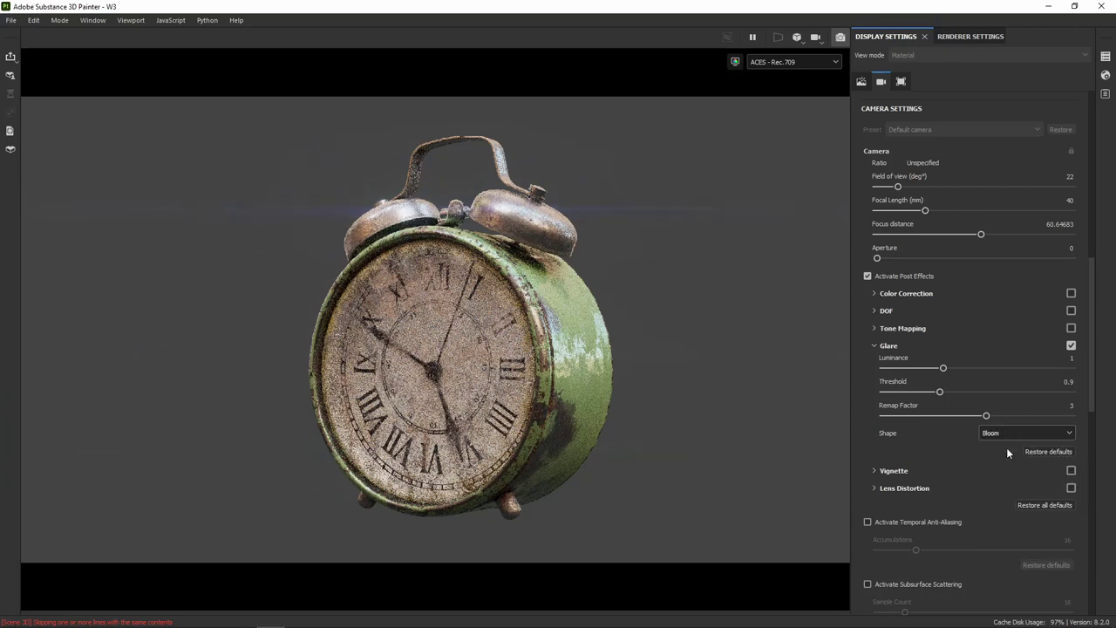
# - Turn on the vignette, then try lens distortion and switch it back off
pyautogui.click(1071, 471)
pyautogui.click(1070, 488)
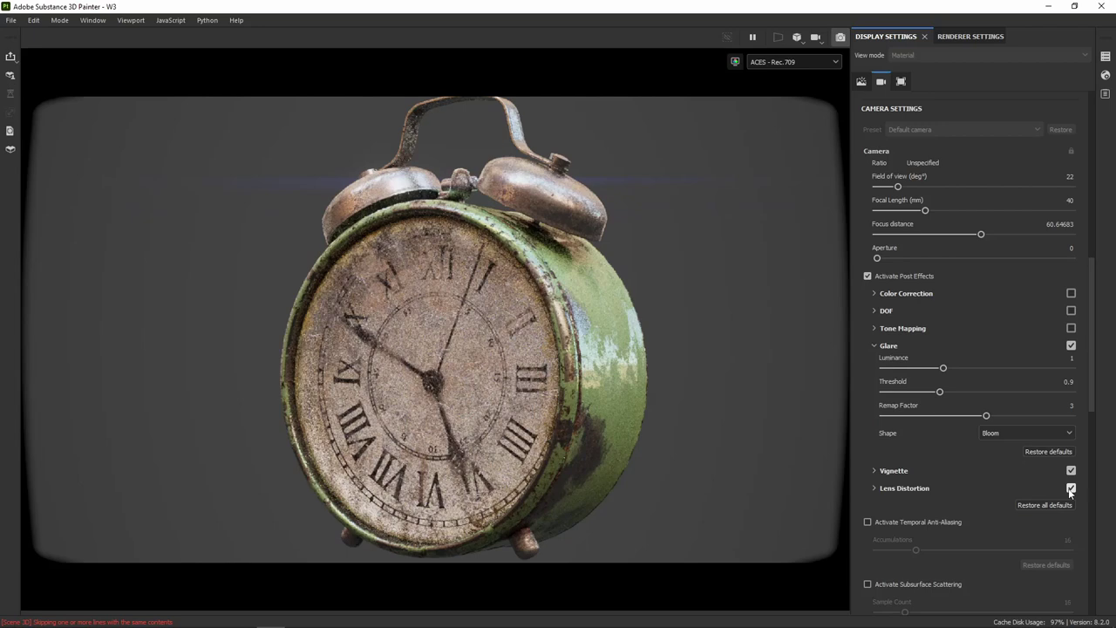
pyautogui.click(875, 488)
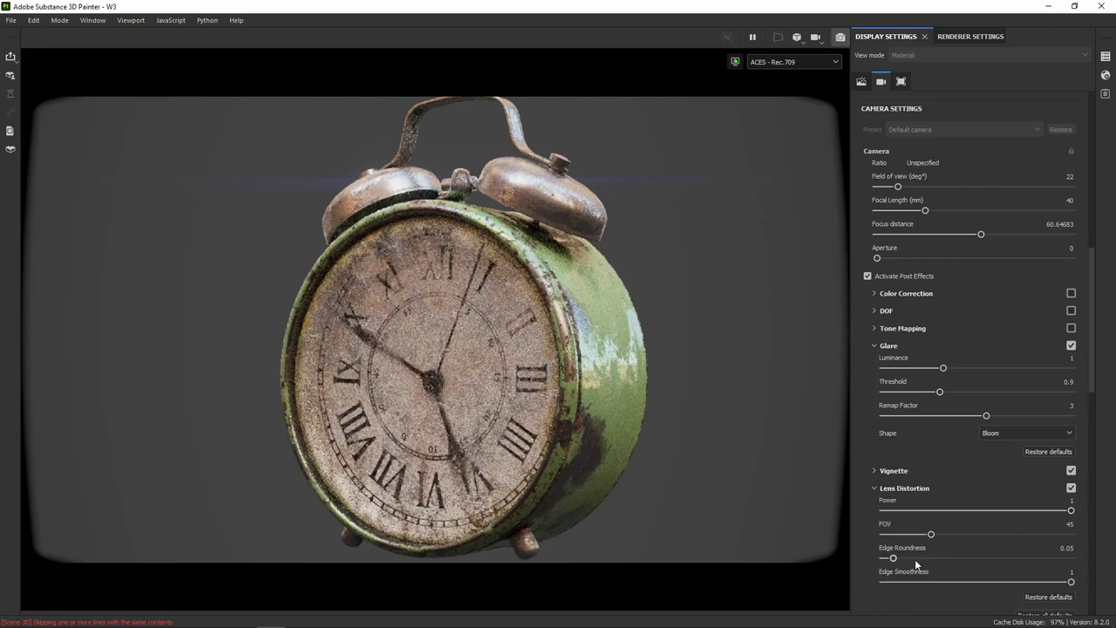
pyautogui.click(1071, 488)
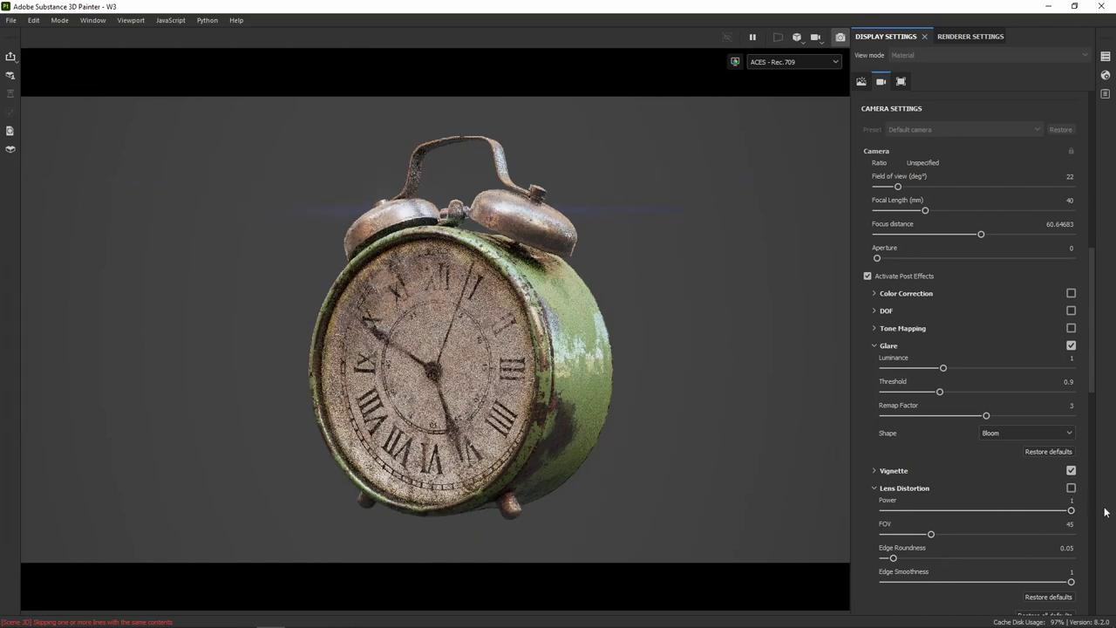
pyautogui.click(874, 487)
# - Turn on temporal anti-aliasing in the display settings
pyautogui.scroll(-2, 990, 514)
pyautogui.scroll(-1, 989, 517)
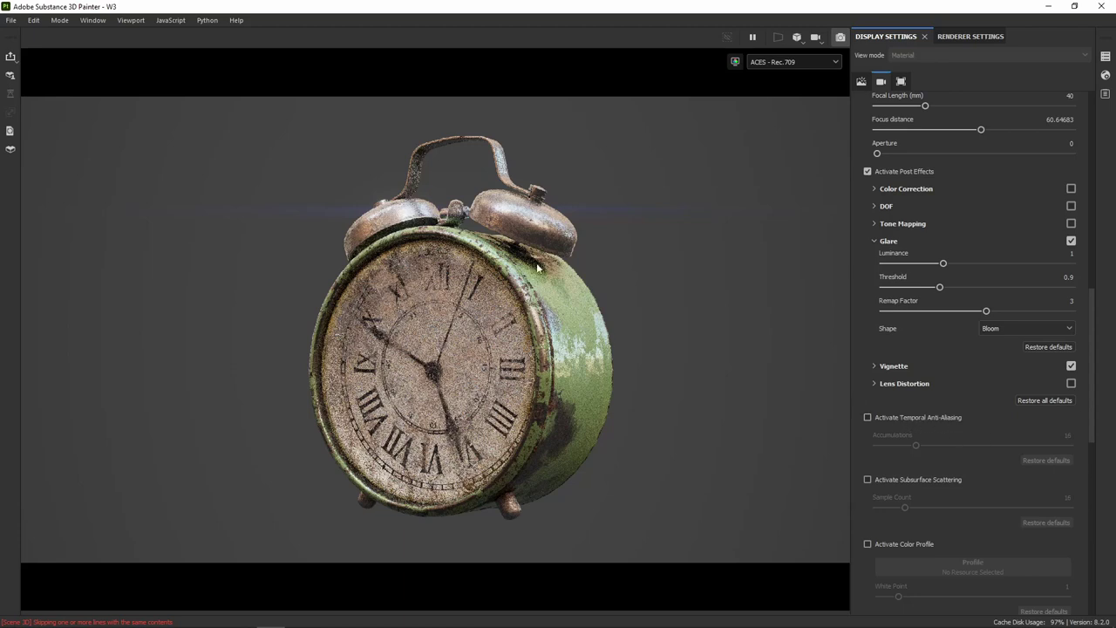
pyautogui.click(867, 417)
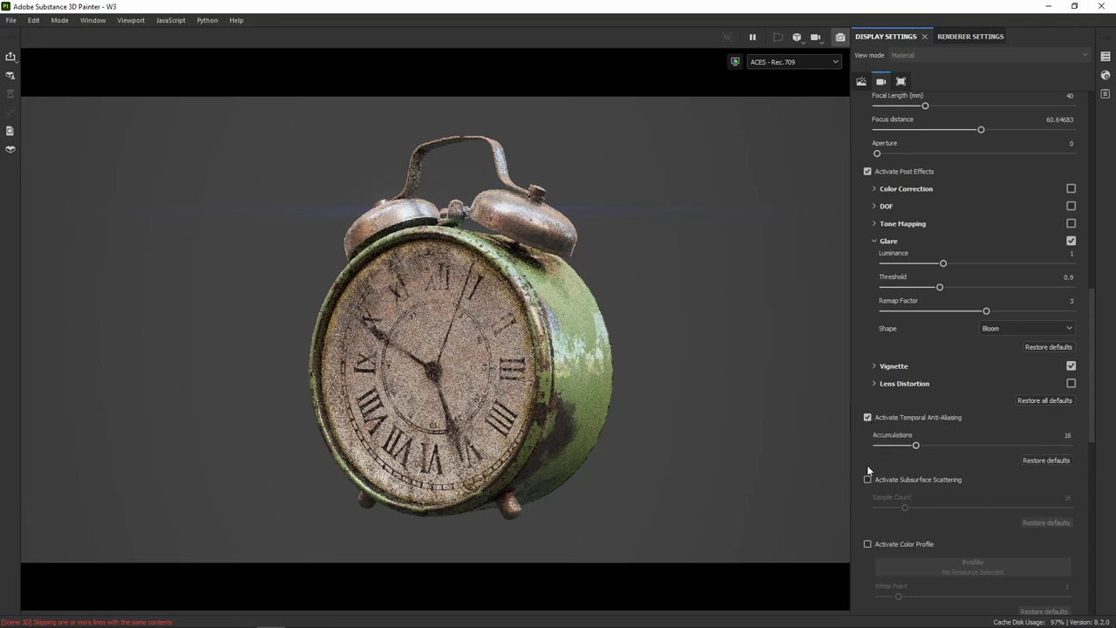
pyautogui.moveTo(1096, 447); pyautogui.dragTo(1070, 248)
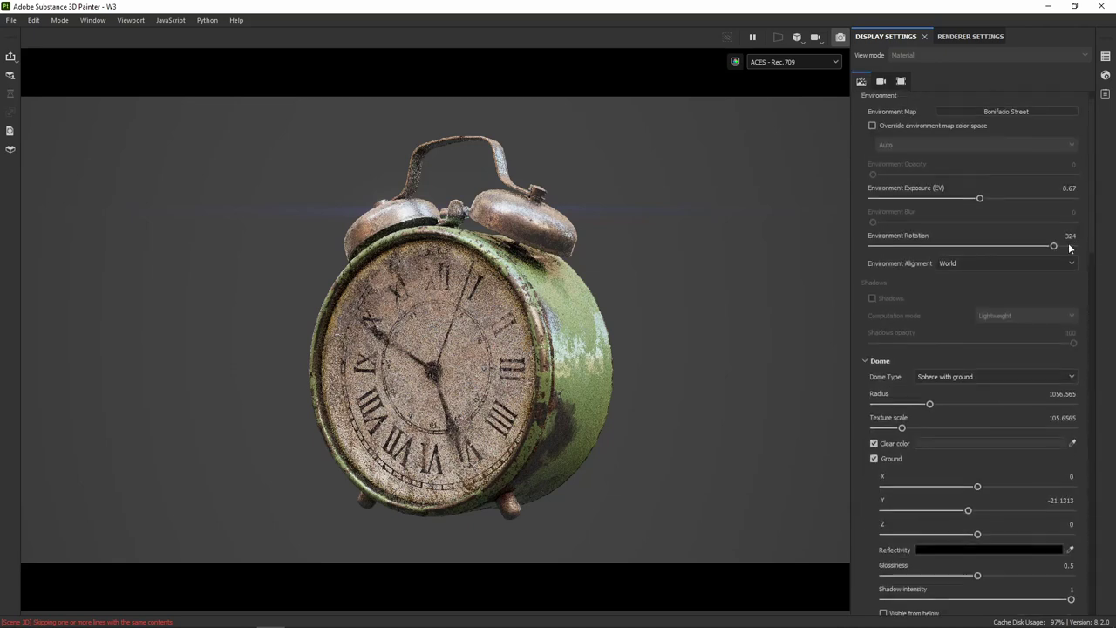
pyautogui.scroll(2, 1082, 251)
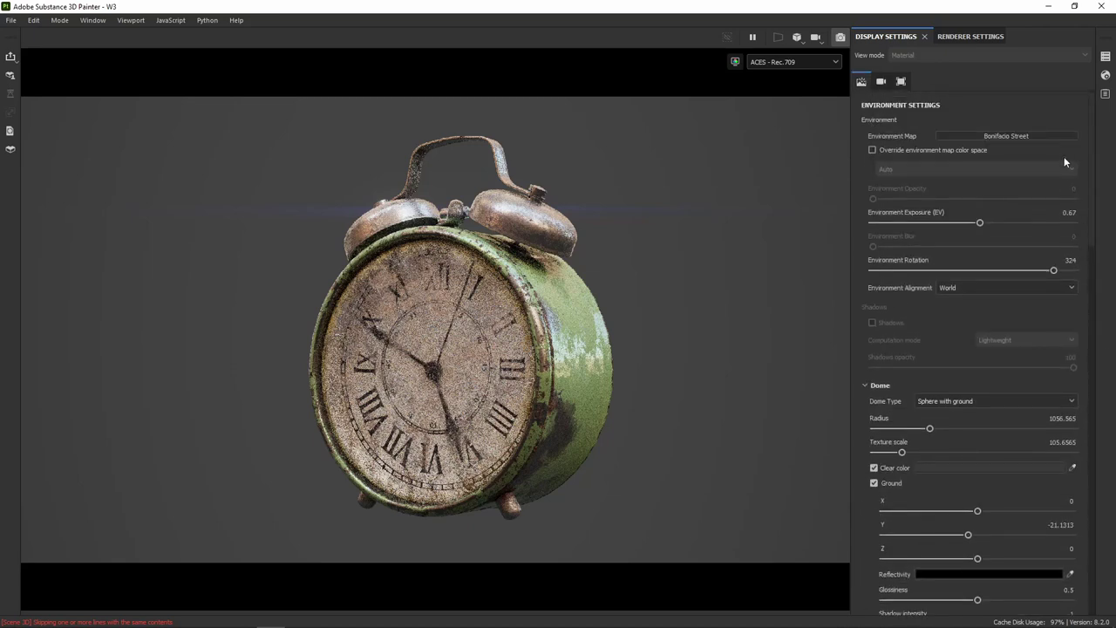
pyautogui.scroll(-5, 1074, 475)
pyautogui.scroll(-5, 1078, 453)
pyautogui.scroll(-5, 1081, 440)
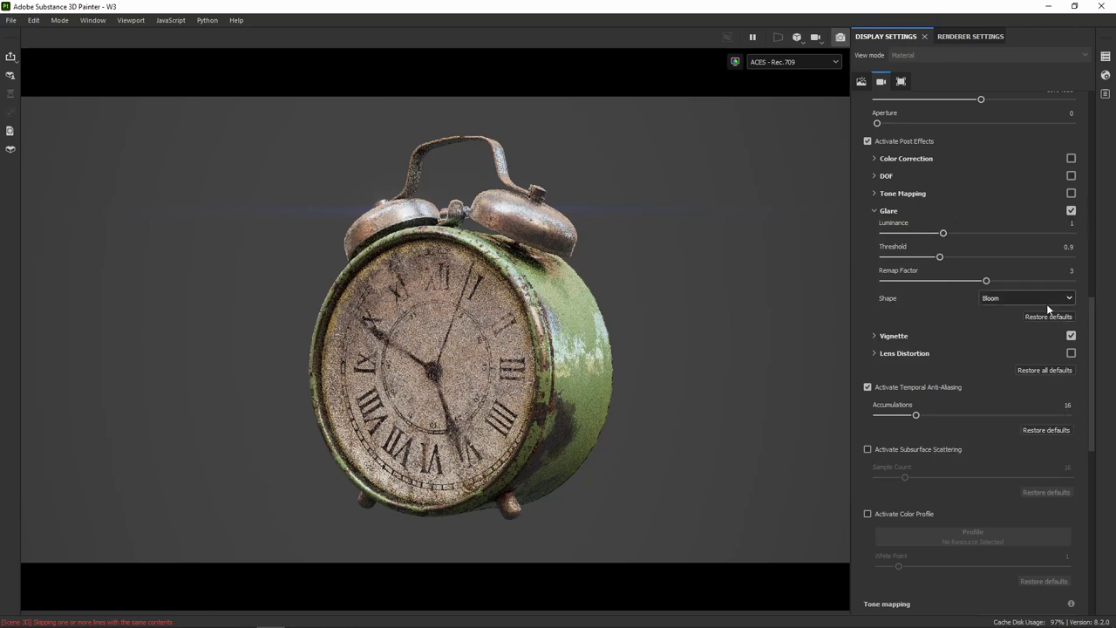
# - Look over the shader settings, close them, and show the Environment page (Bonifacio Street, 0.67 EV)
pyautogui.click(1105, 76)
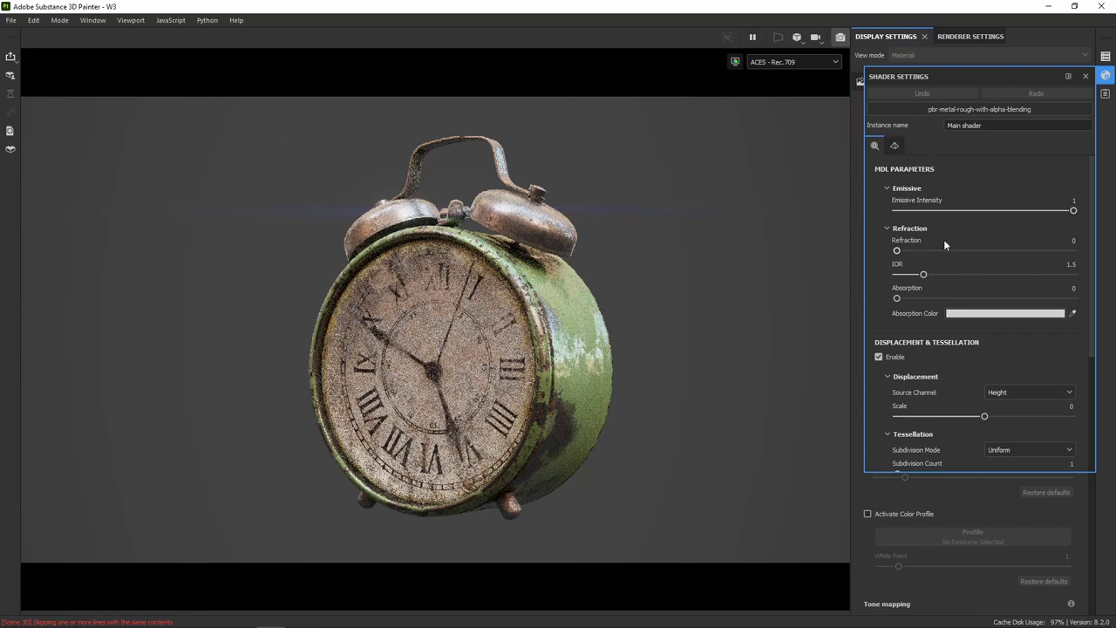
pyautogui.scroll(-2, 944, 239)
pyautogui.scroll(2, 944, 240)
pyautogui.click(1105, 75)
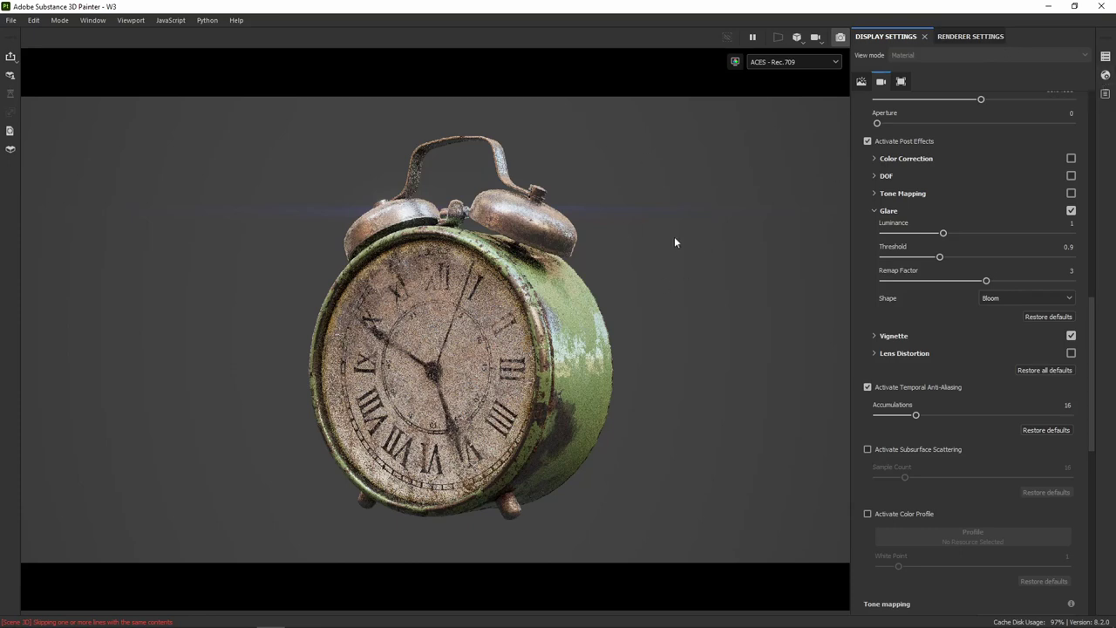
pyautogui.click(861, 82)
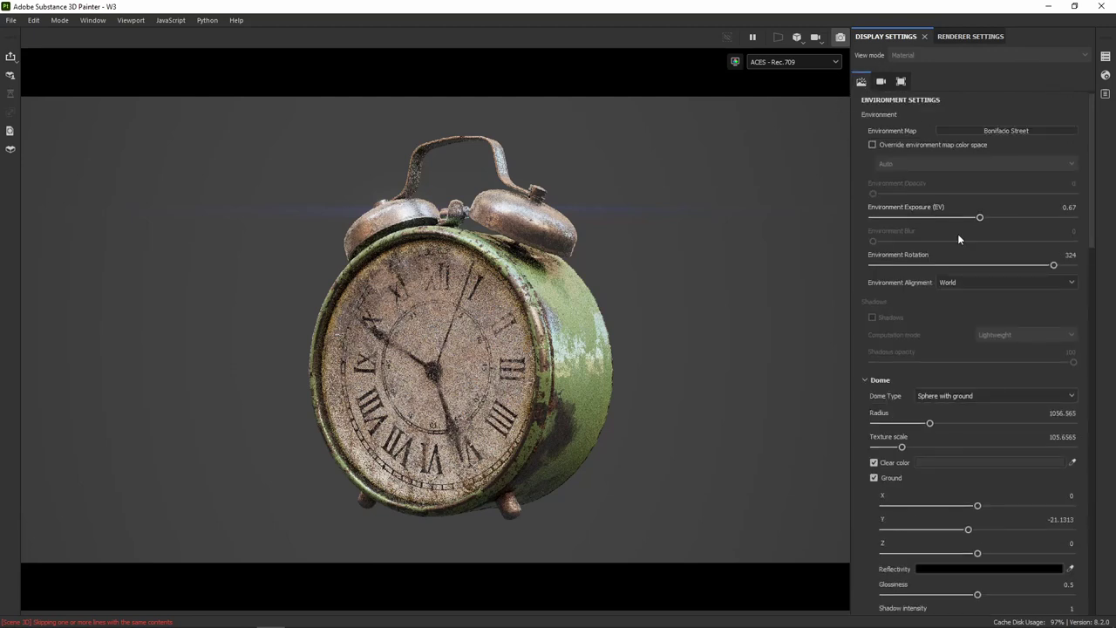
# - Set the Iray maximum render time to 3 minutes and resume rendering
pyautogui.click(970, 37)
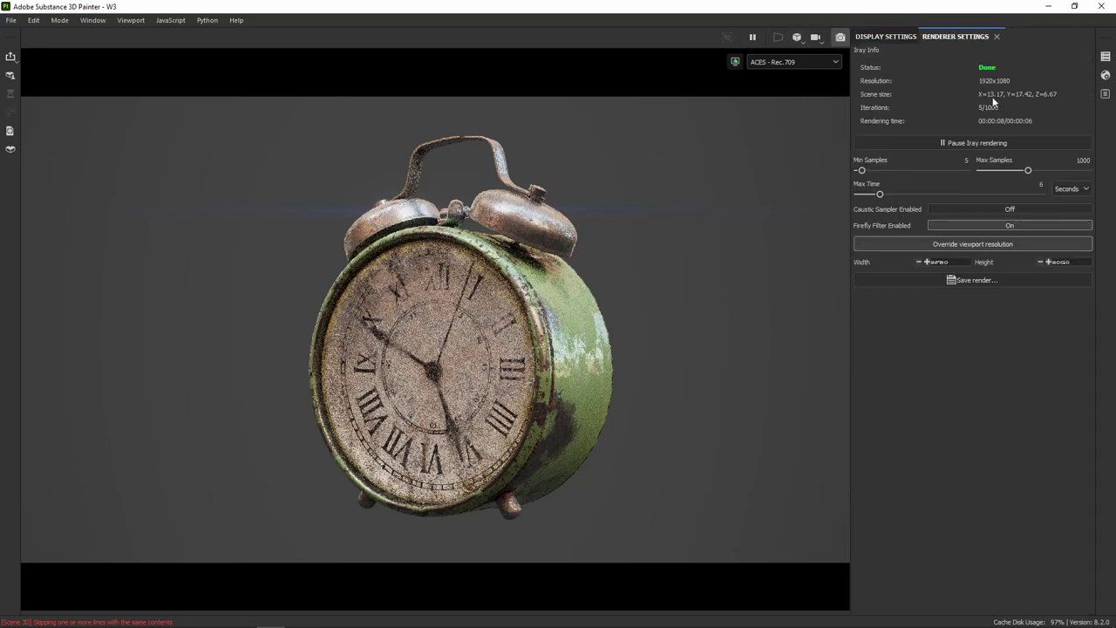
pyautogui.click(1010, 143)
pyautogui.click(1071, 188)
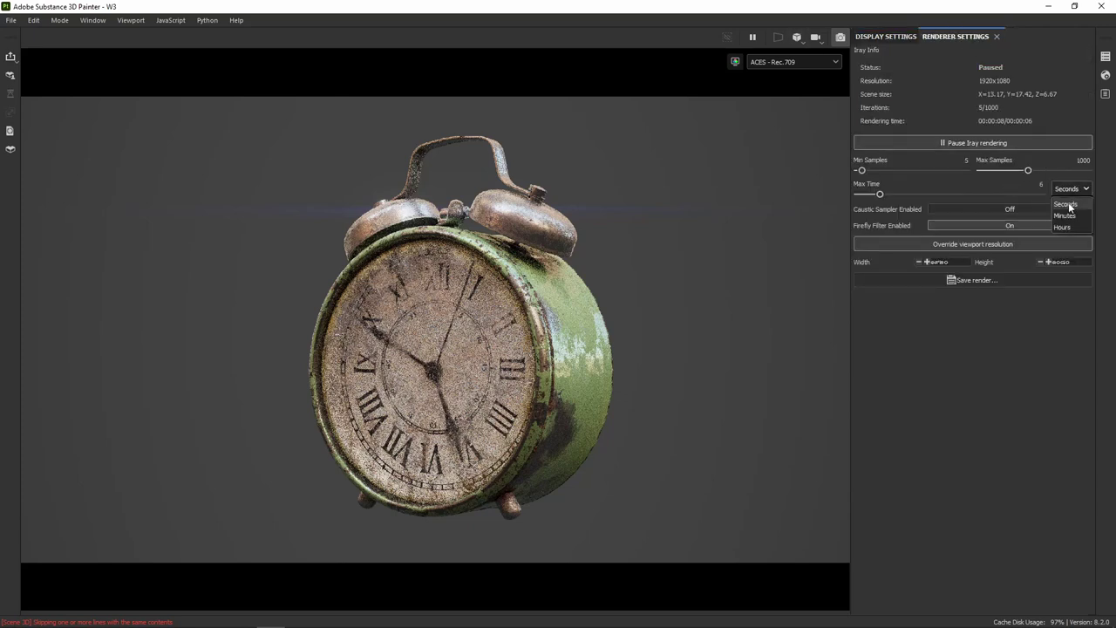
pyautogui.click(1065, 216)
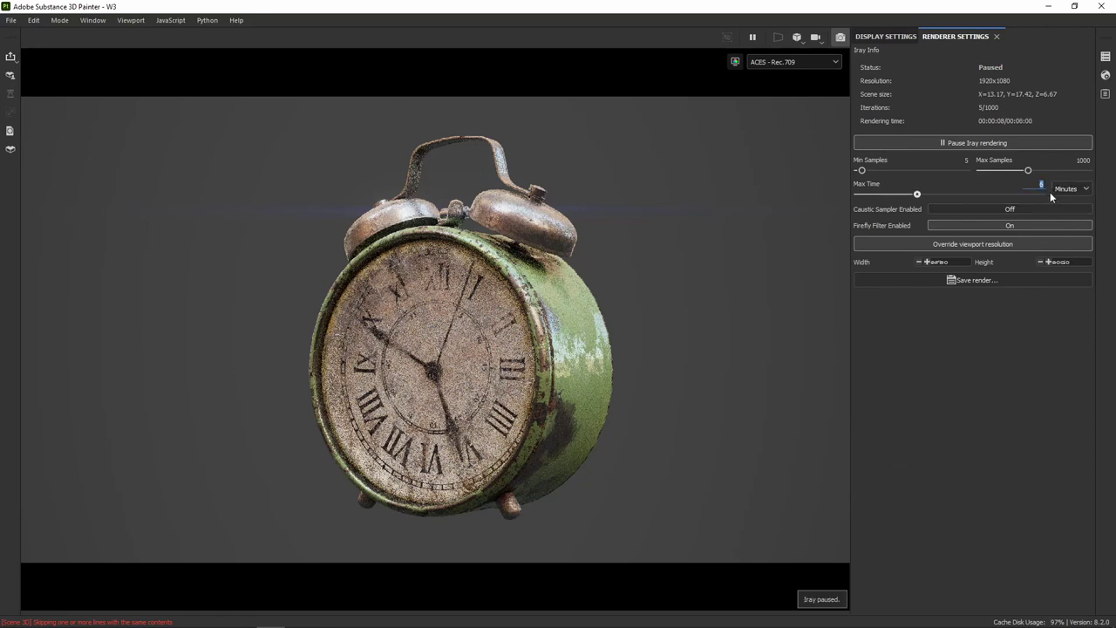
pyautogui.click(1043, 185)
pyautogui.write('342')
pyautogui.press('Return')
pyautogui.write('3')
pyautogui.press('Return')
pyautogui.click(984, 143)
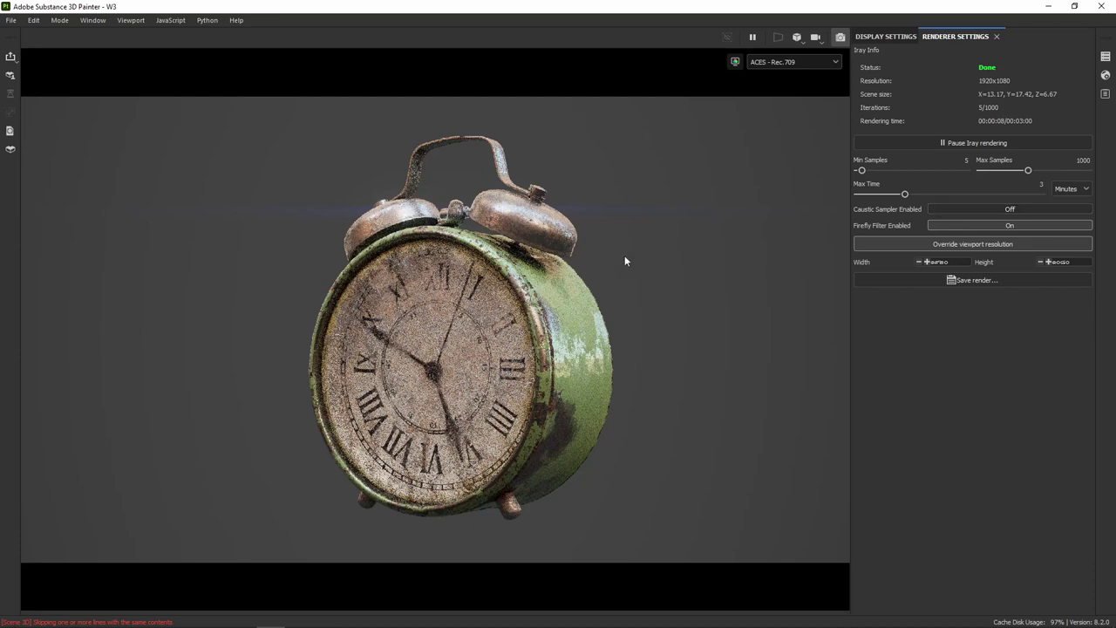
pyautogui.press('alt')
pyautogui.press('alt')
# - Toggle out of and back into the Iray view, letting the render reach 98 iterations
pyautogui.click(839, 39)
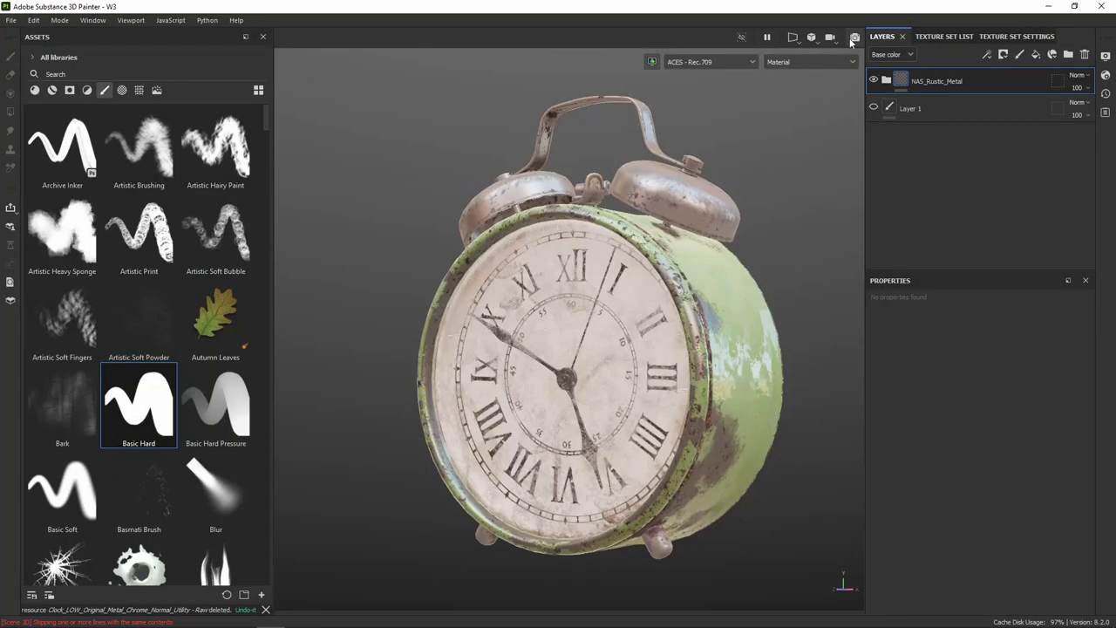
pyautogui.click(849, 40)
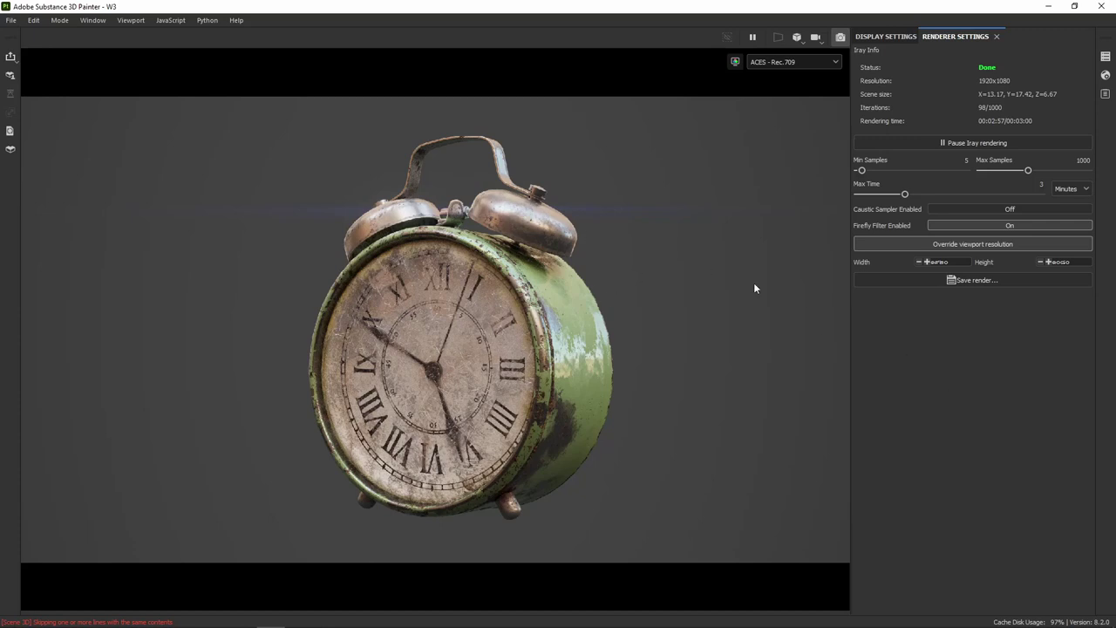
# - Start saving the render into the alarm_clock_01_1k folder with PNG as the format
pyautogui.click(962, 280)
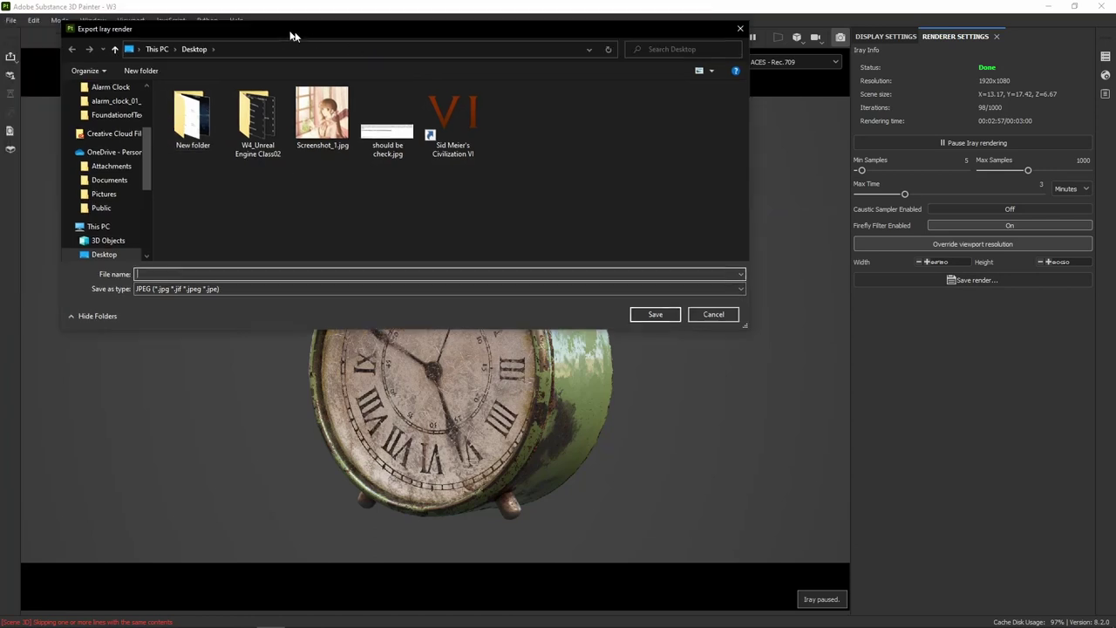
pyautogui.scroll(2, 236, 200)
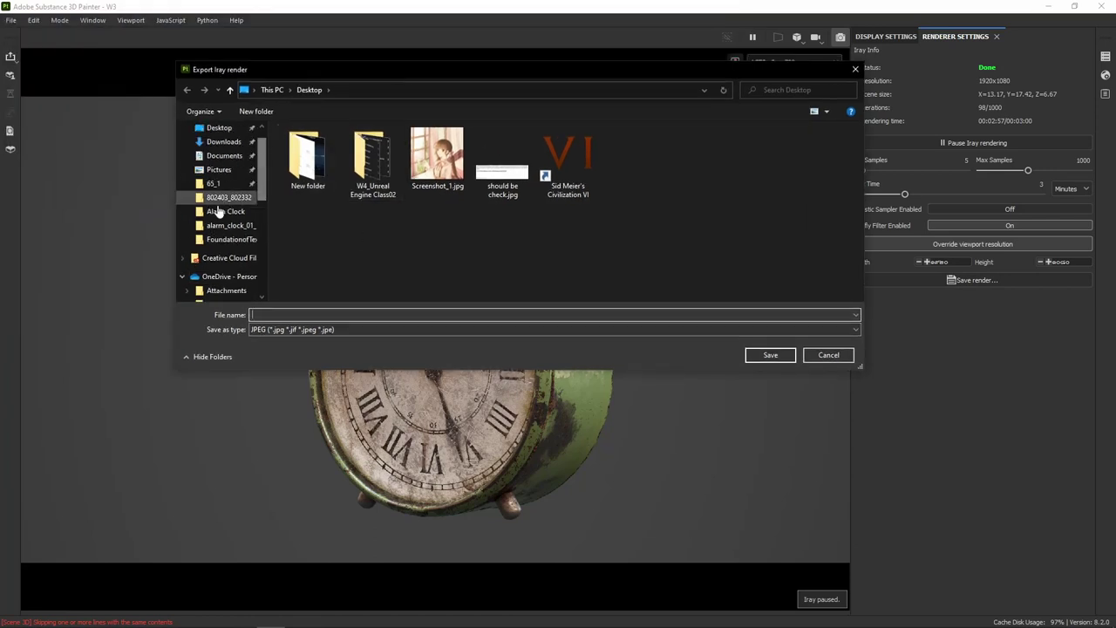
pyautogui.click(229, 198)
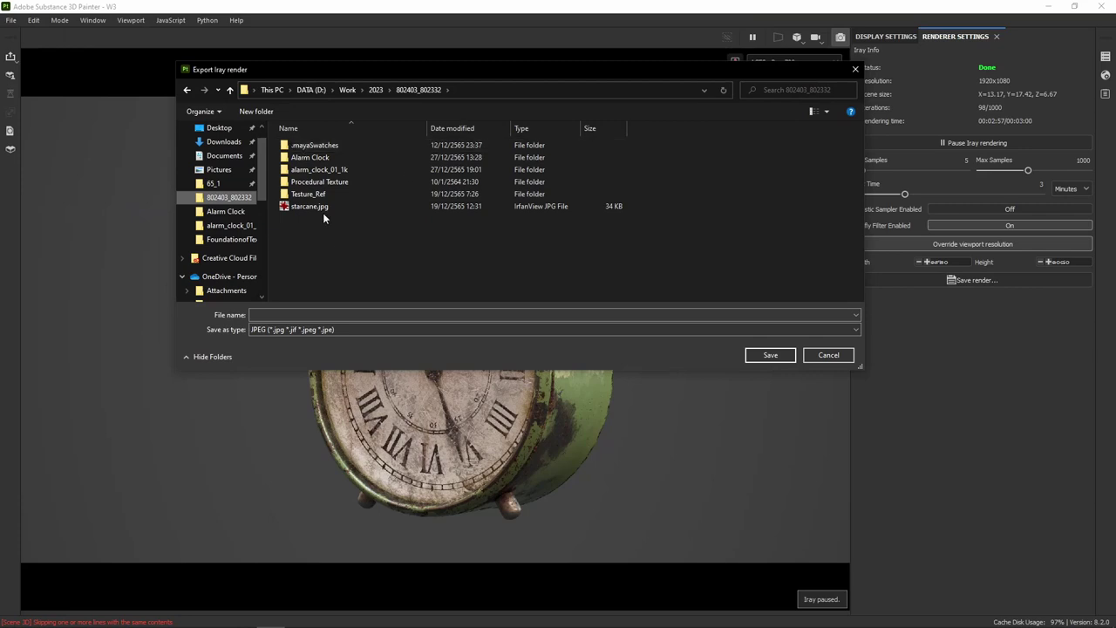
pyautogui.click(329, 171)
pyautogui.doubleClick(329, 171)
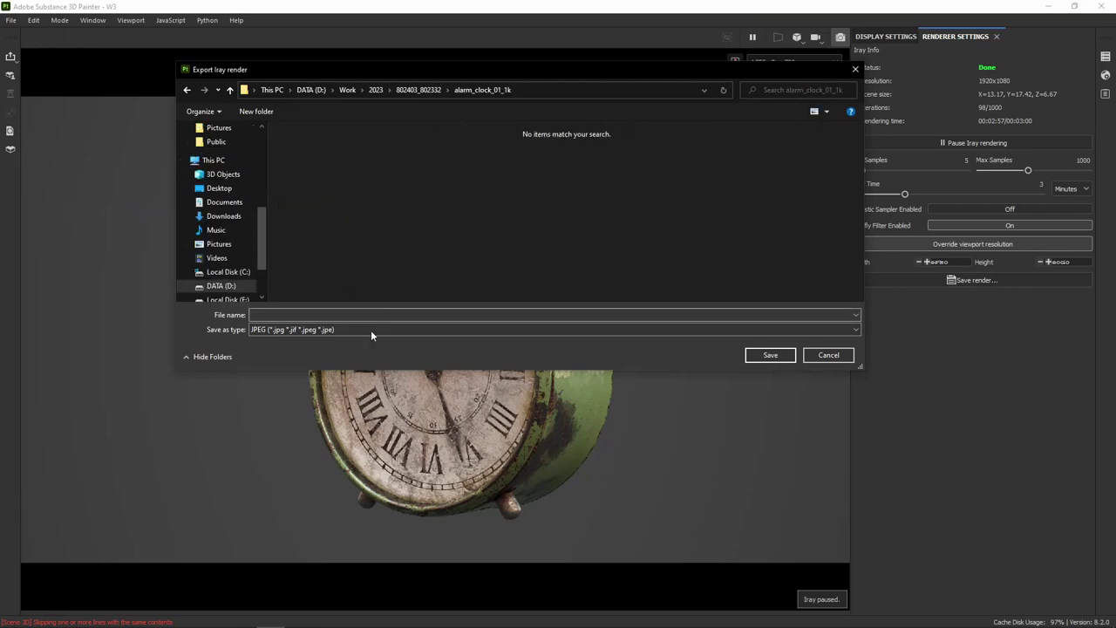
pyautogui.click(368, 333)
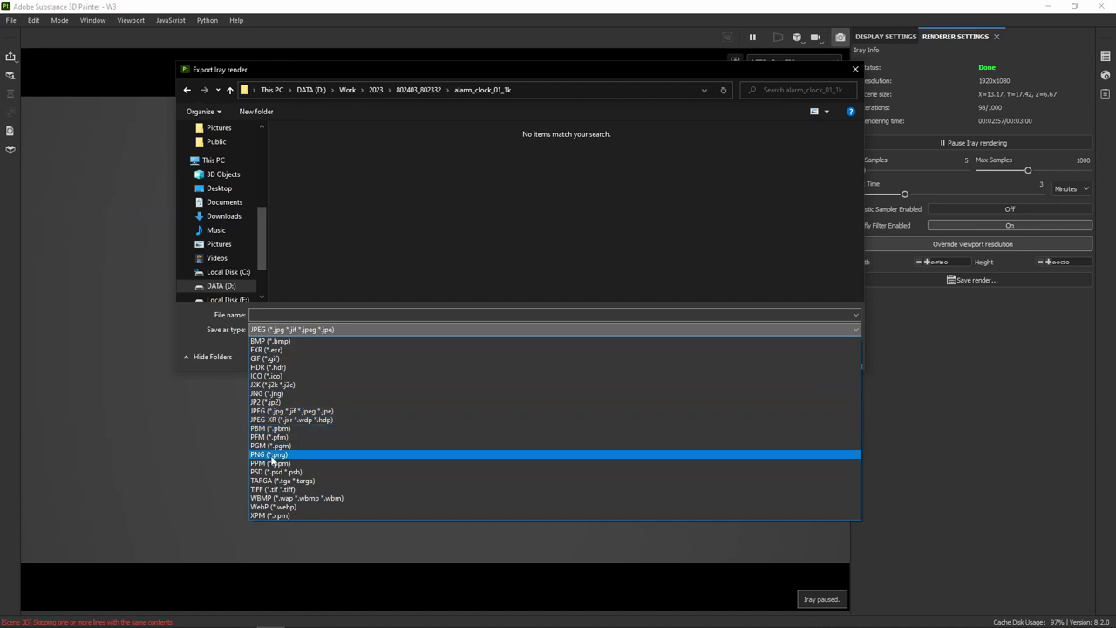
pyautogui.click(272, 456)
# - Name the file Preview_Render, save it, and open it from File Explorer in IrfanView
pyautogui.click(312, 315)
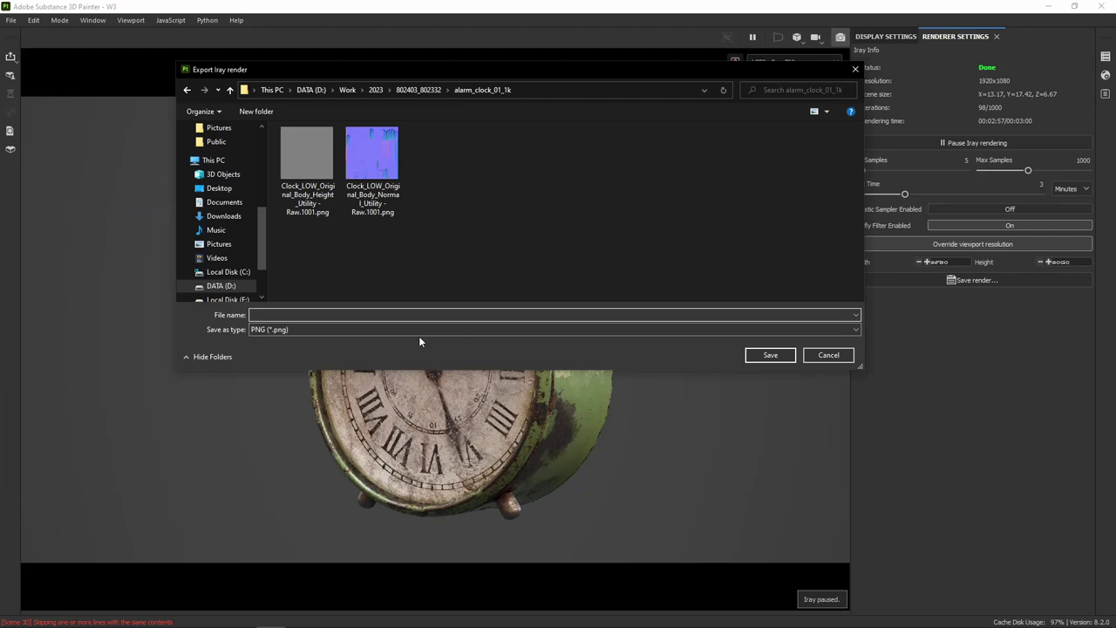
pyautogui.write('Preview')
pyautogui.write('_Re')
pyautogui.write('nder')
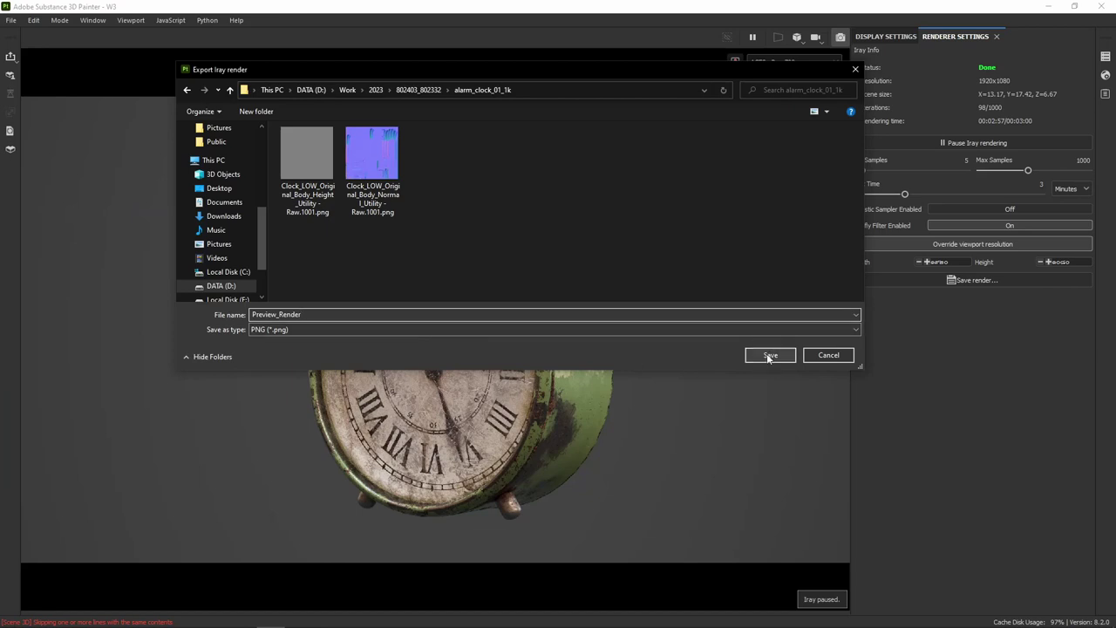
pyautogui.click(770, 356)
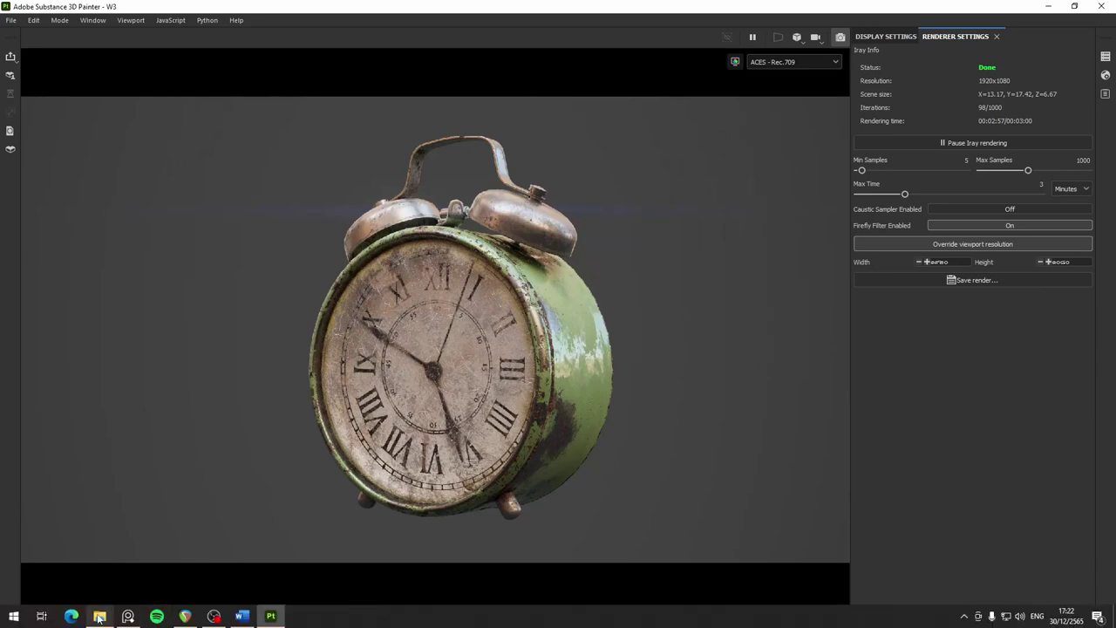
pyautogui.click(100, 617)
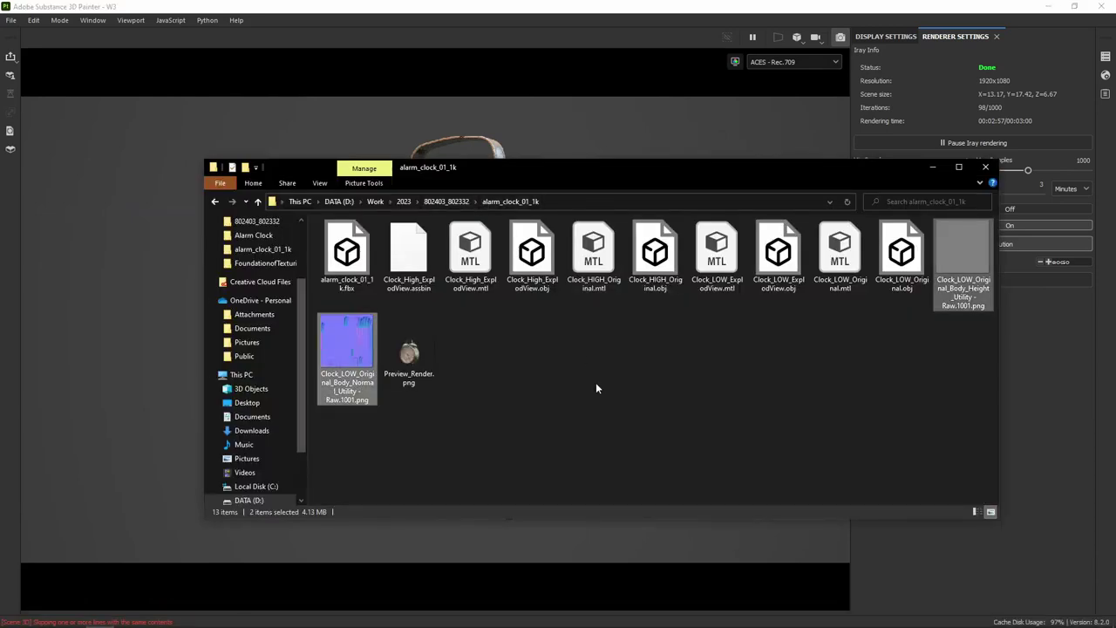
pyautogui.doubleClick(426, 351)
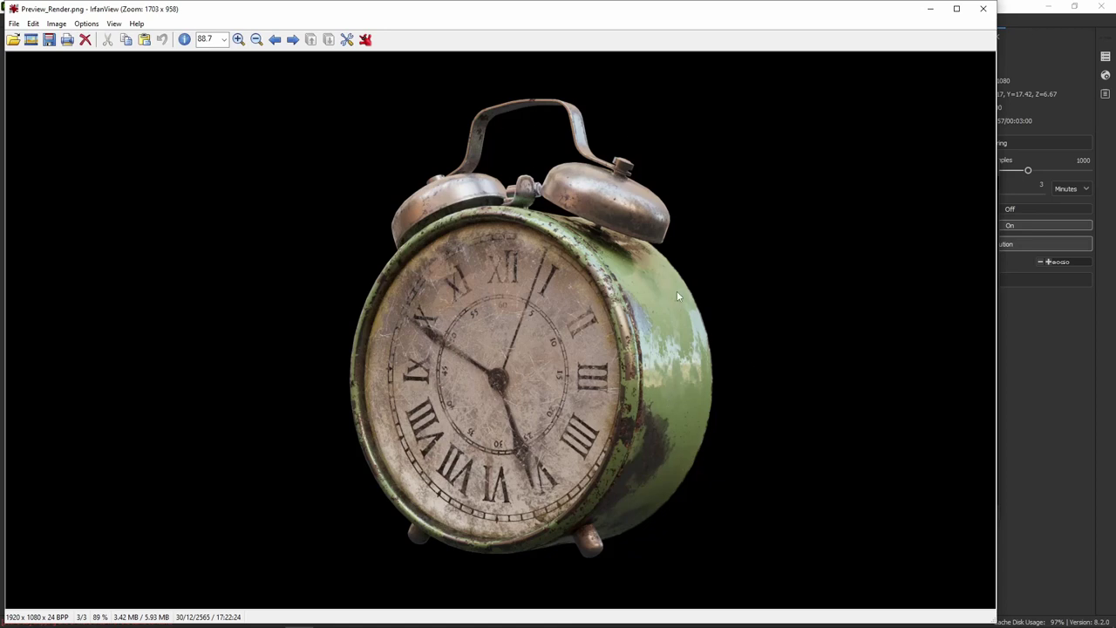
# - Maximize IrfanView, zoom in on the clock face, zoom back out to fit, and close the viewer
pyautogui.press('Right')
pyautogui.press('Left')
pyautogui.click(238, 40)
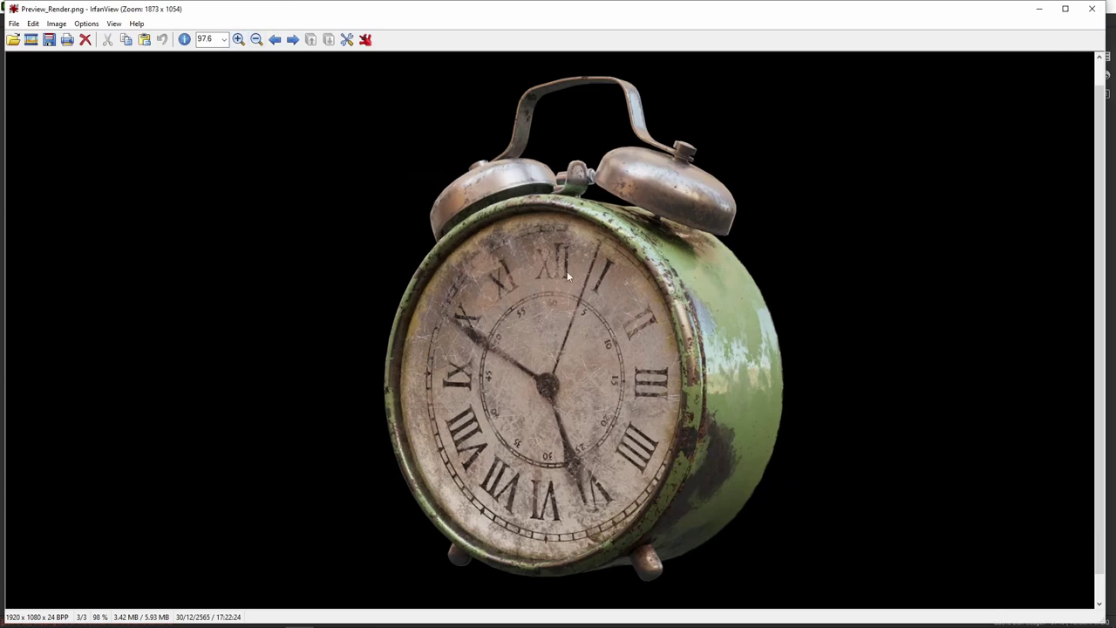
pyautogui.click(244, 44)
pyautogui.click(243, 43)
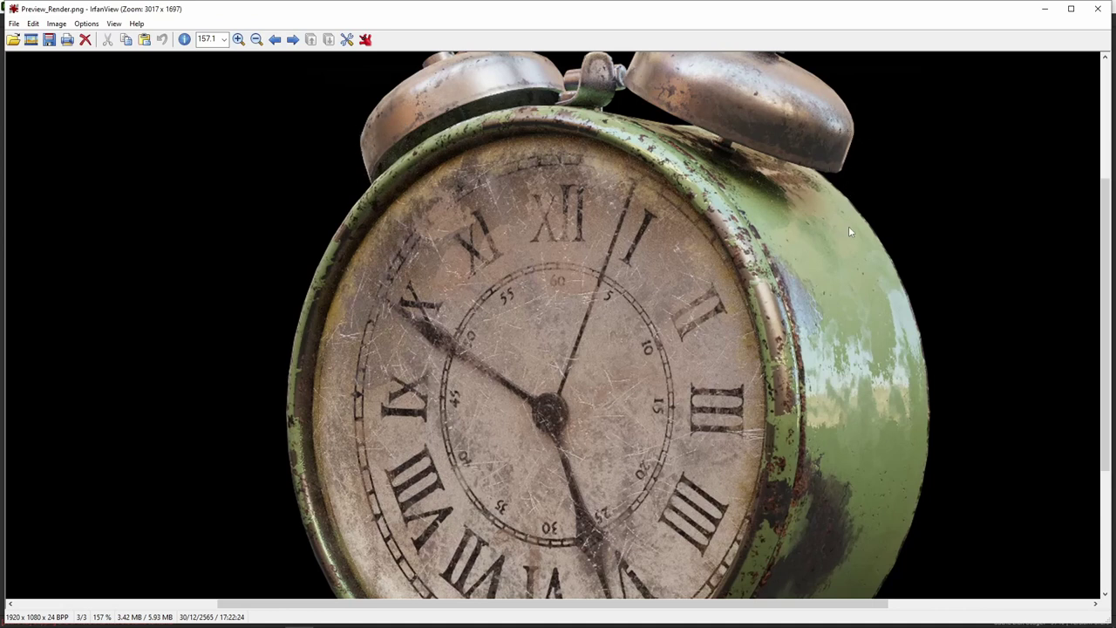
pyautogui.click(257, 40)
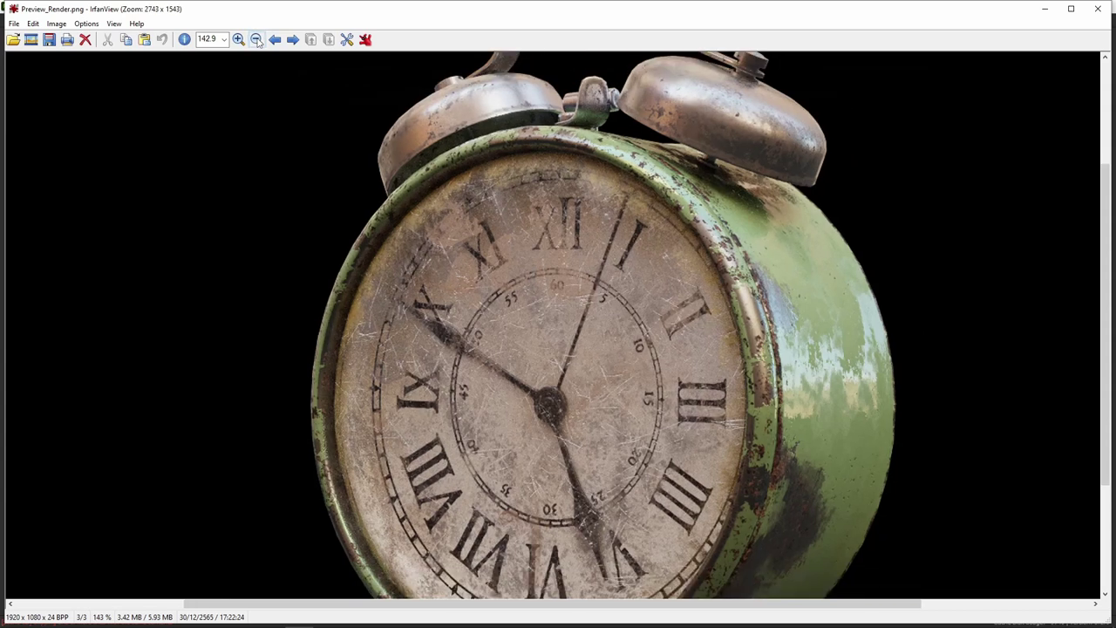
pyautogui.click(256, 39)
pyautogui.click(256, 39)
pyautogui.click(257, 39)
pyautogui.click(256, 39)
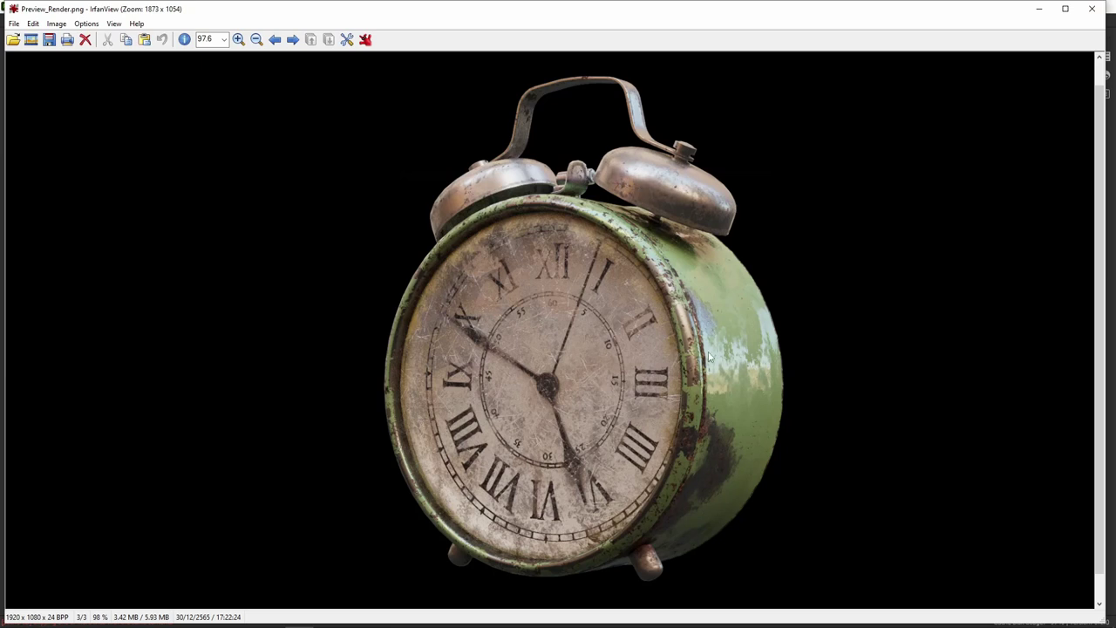
pyautogui.click(1091, 8)
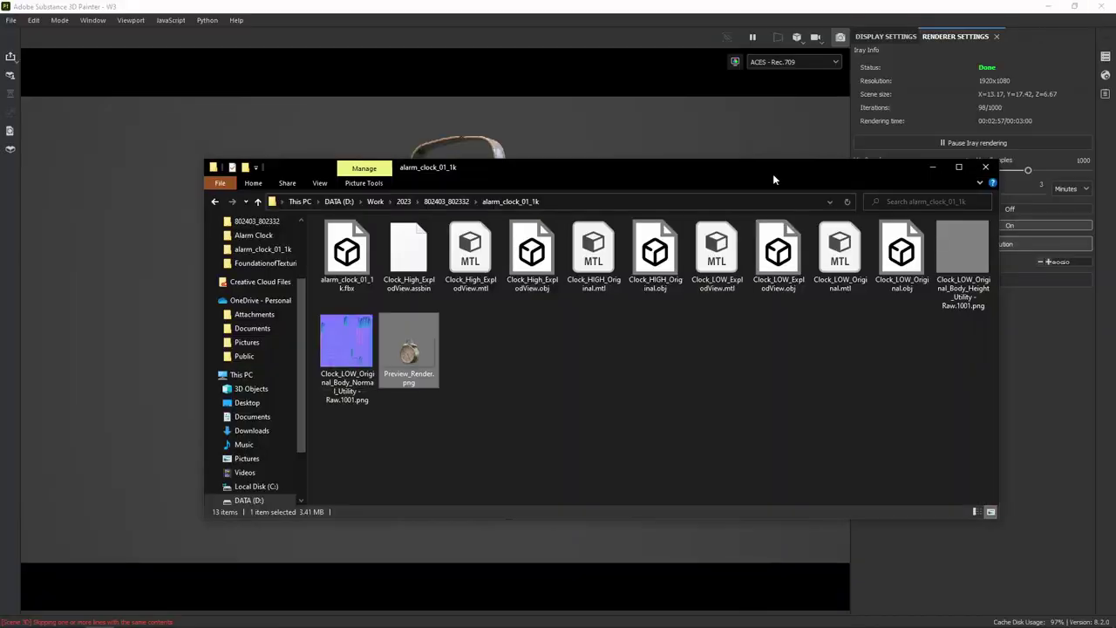
# - Close File Explorer, leave the Iray view for the painting viewport, and open the File menu
pyautogui.click(932, 167)
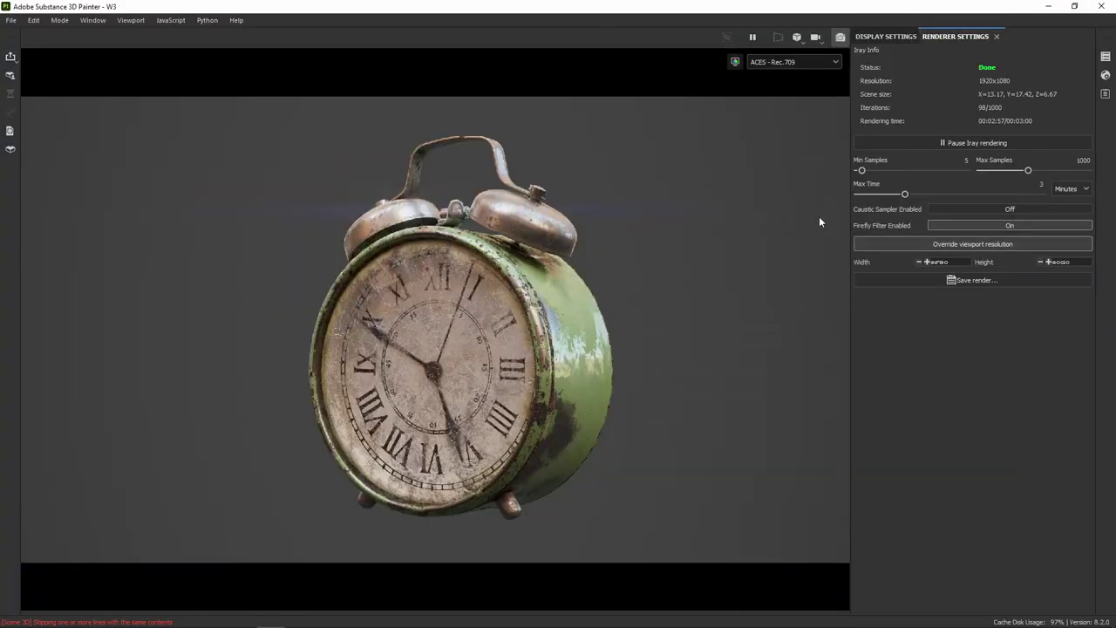
pyautogui.click(839, 39)
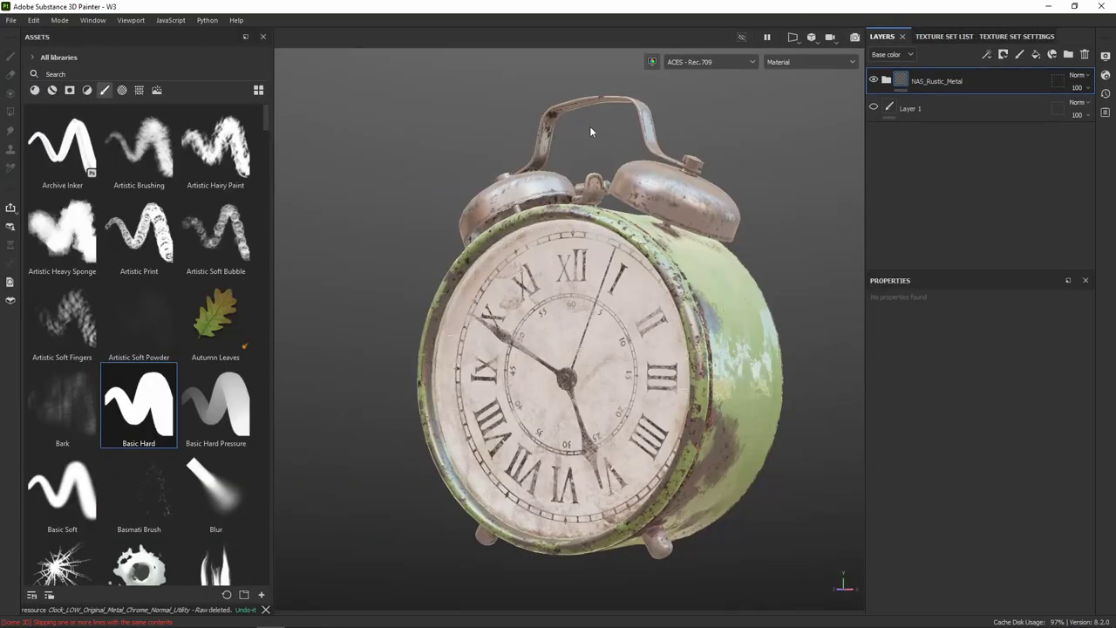
pyautogui.click(11, 20)
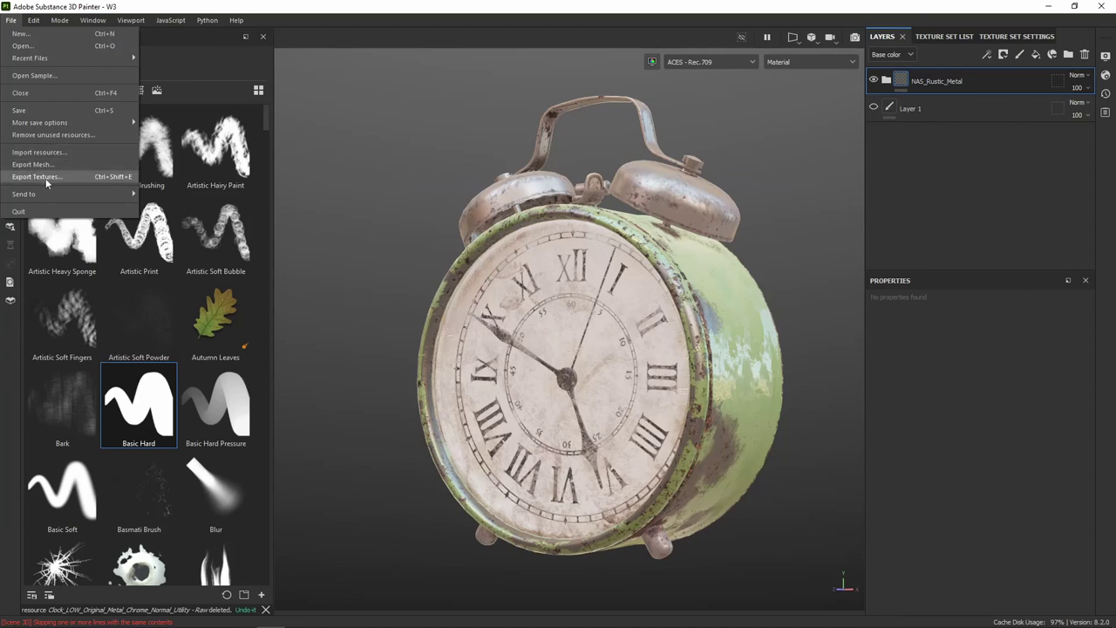
# - Open Export Textures and point the output directory to a new 'Texture' folder inside alarm_clock_01_1k
pyautogui.click(45, 178)
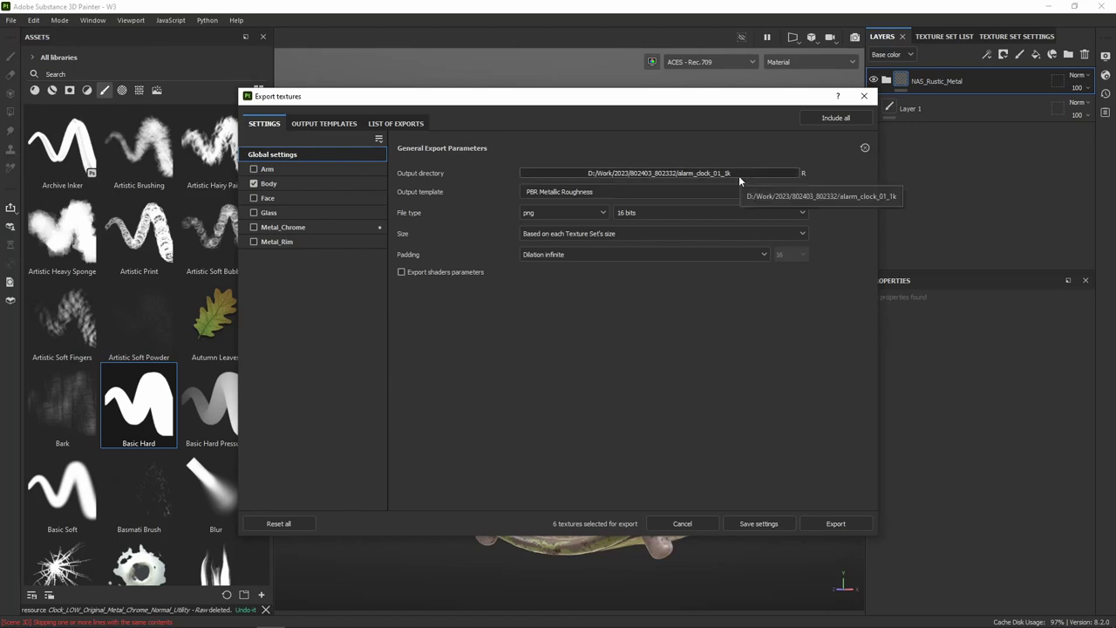
pyautogui.click(739, 173)
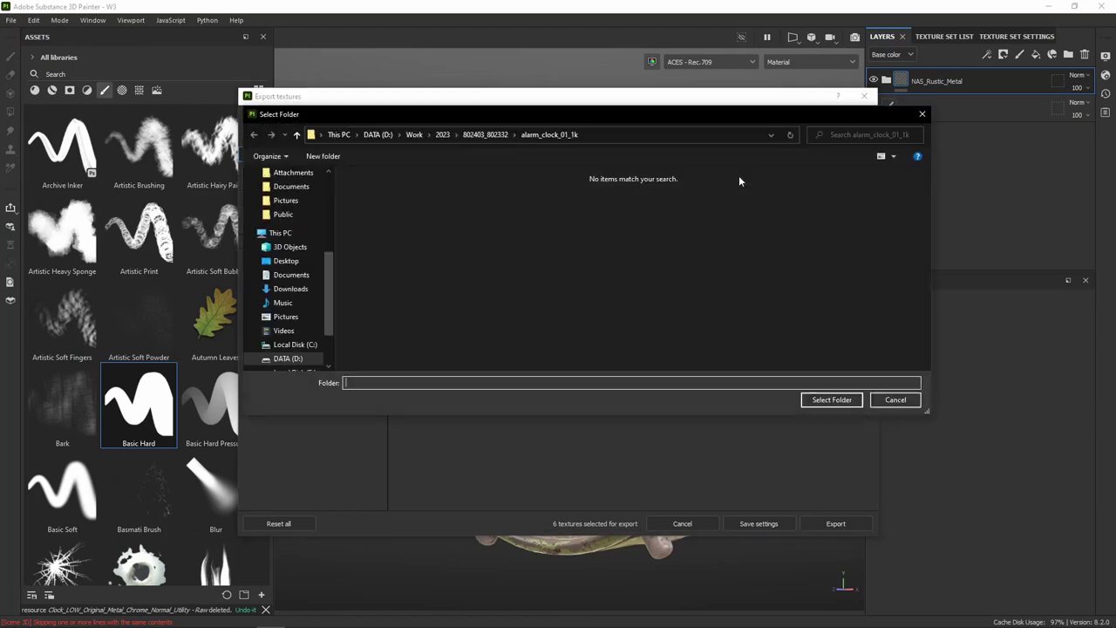
pyautogui.rightClick(463, 211)
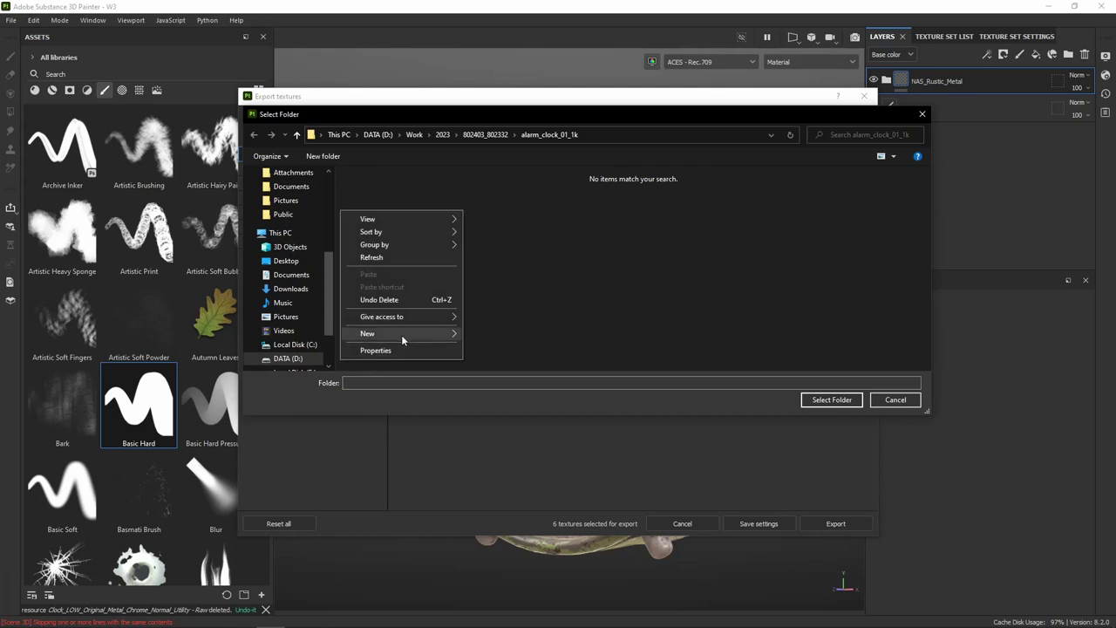
pyautogui.click(504, 332)
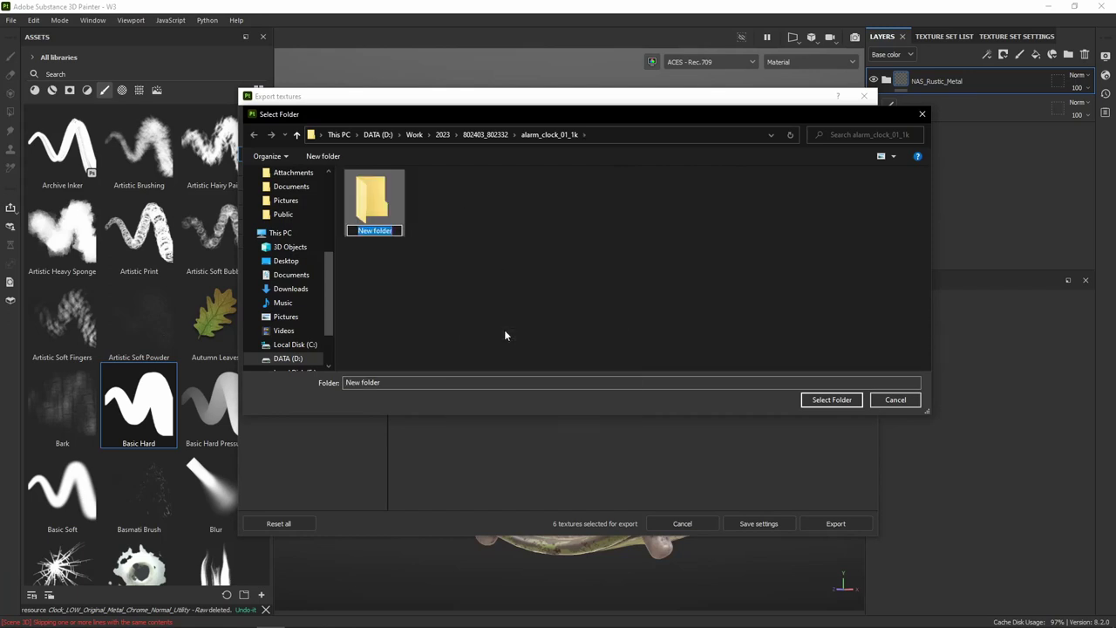
pyautogui.write('Texture')
pyautogui.click(465, 293)
pyautogui.click(372, 211)
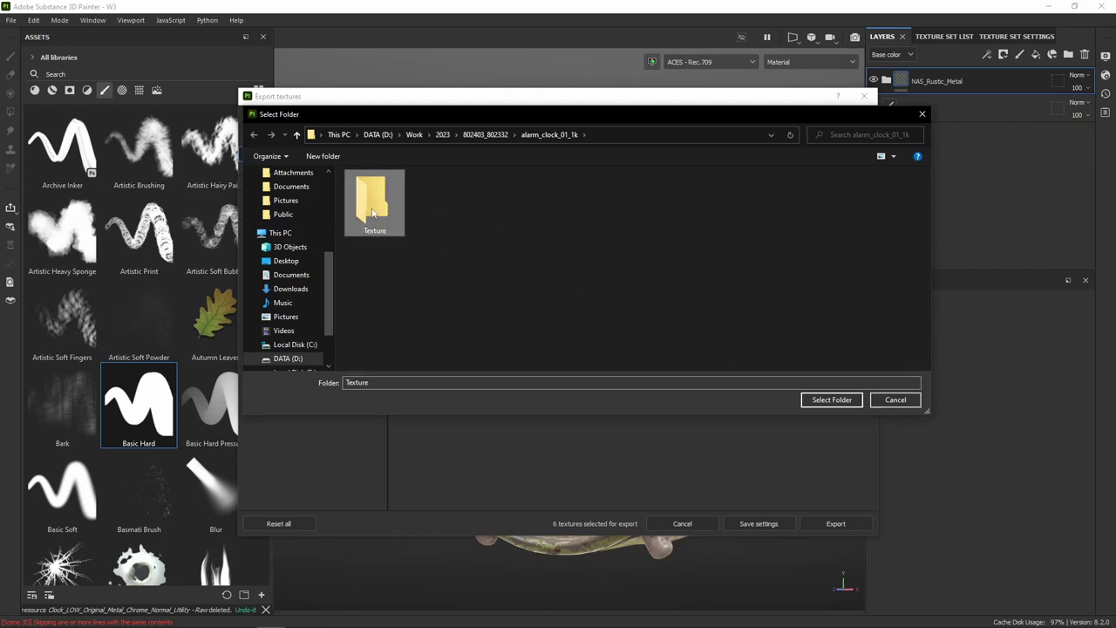
pyautogui.doubleClick(372, 212)
pyautogui.click(824, 400)
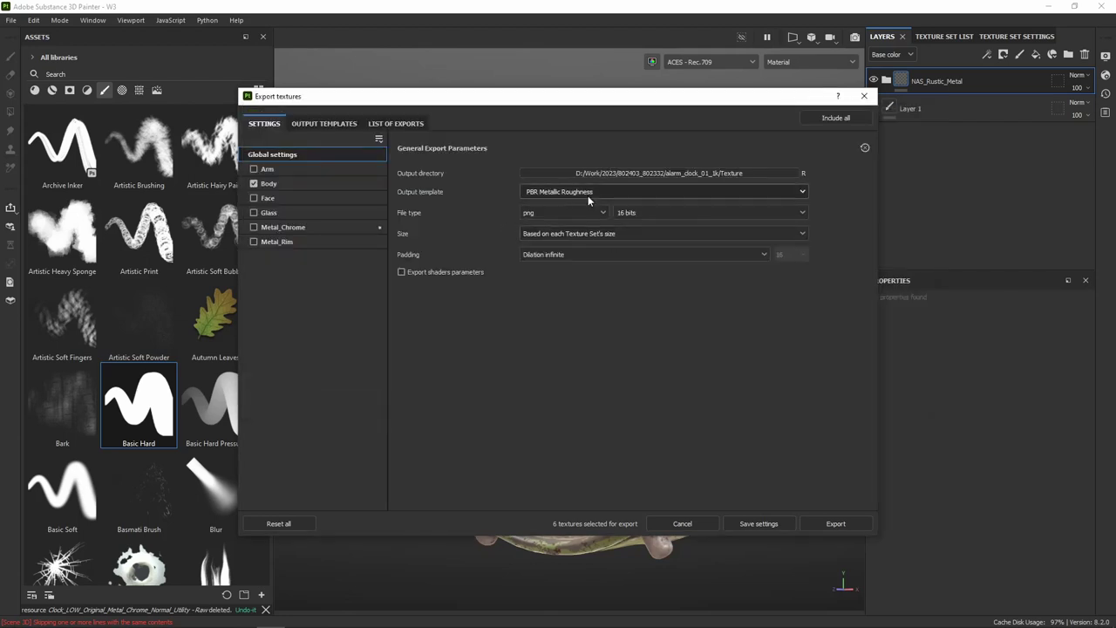
# - Change the output template from PBR Metallic Roughness to Arnold (AiStandard)
pyautogui.click(672, 191)
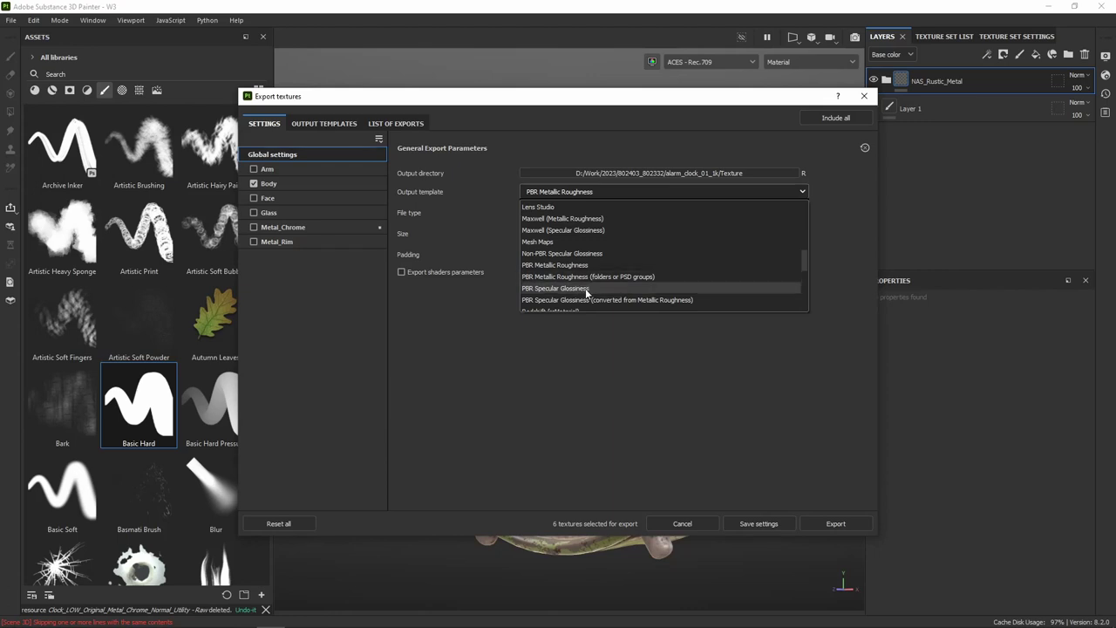
pyautogui.scroll(-1, 611, 283)
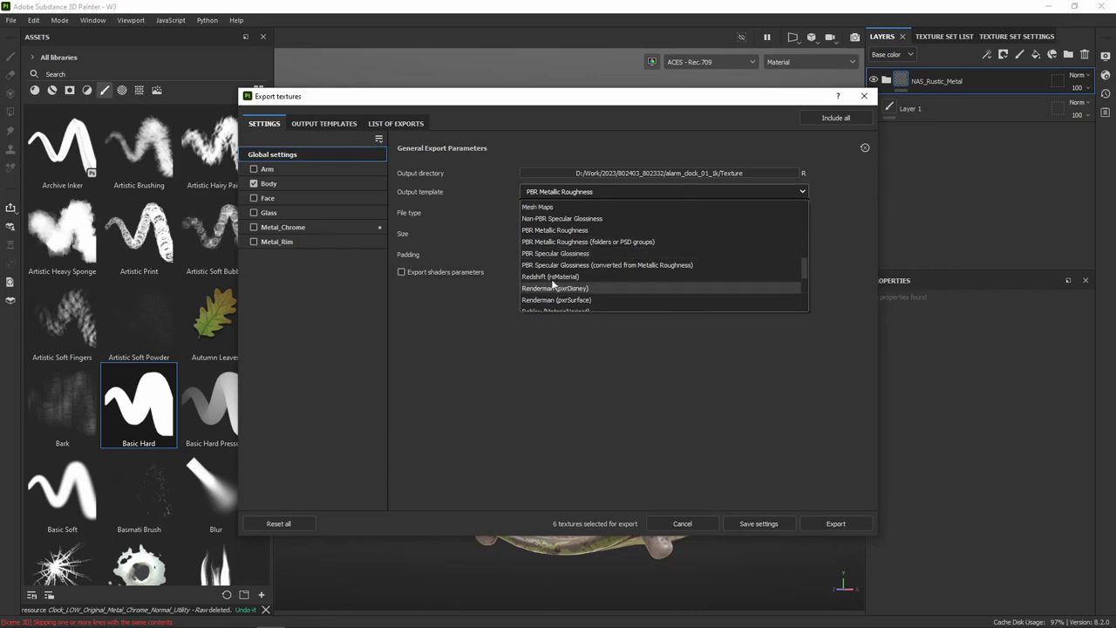
pyautogui.scroll(-3, 602, 288)
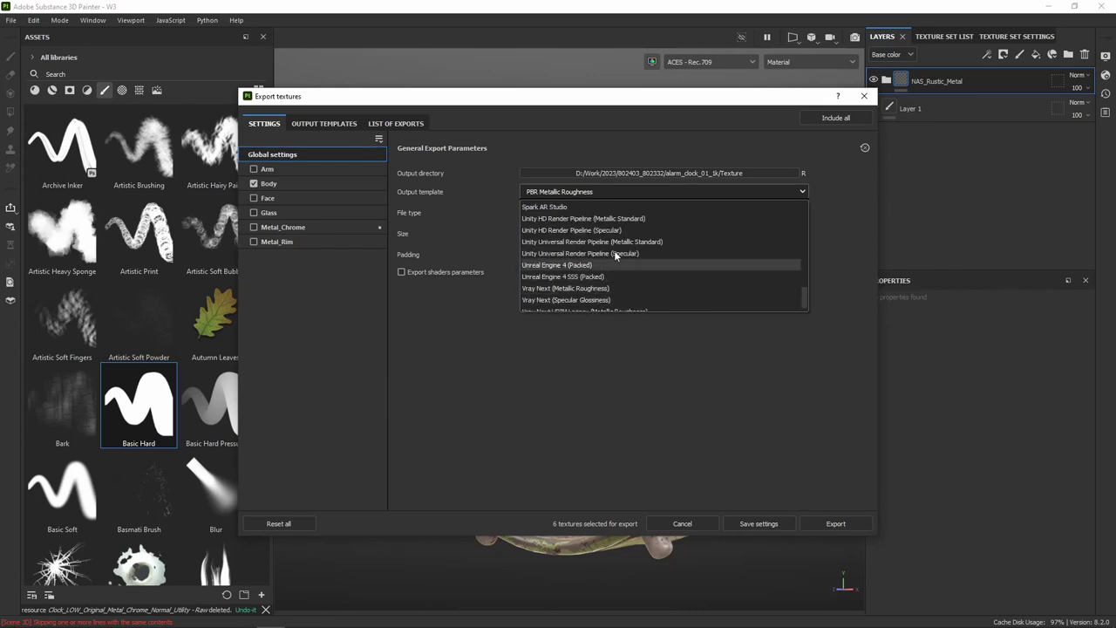
pyautogui.scroll(3, 619, 269)
pyautogui.scroll(3, 619, 269)
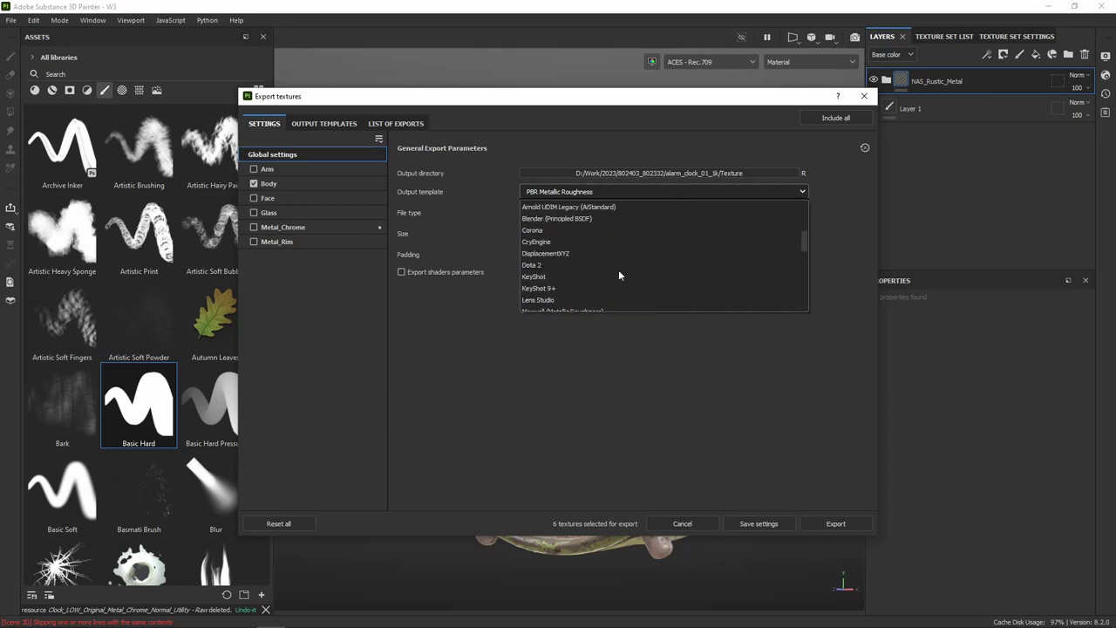
pyautogui.scroll(3, 618, 269)
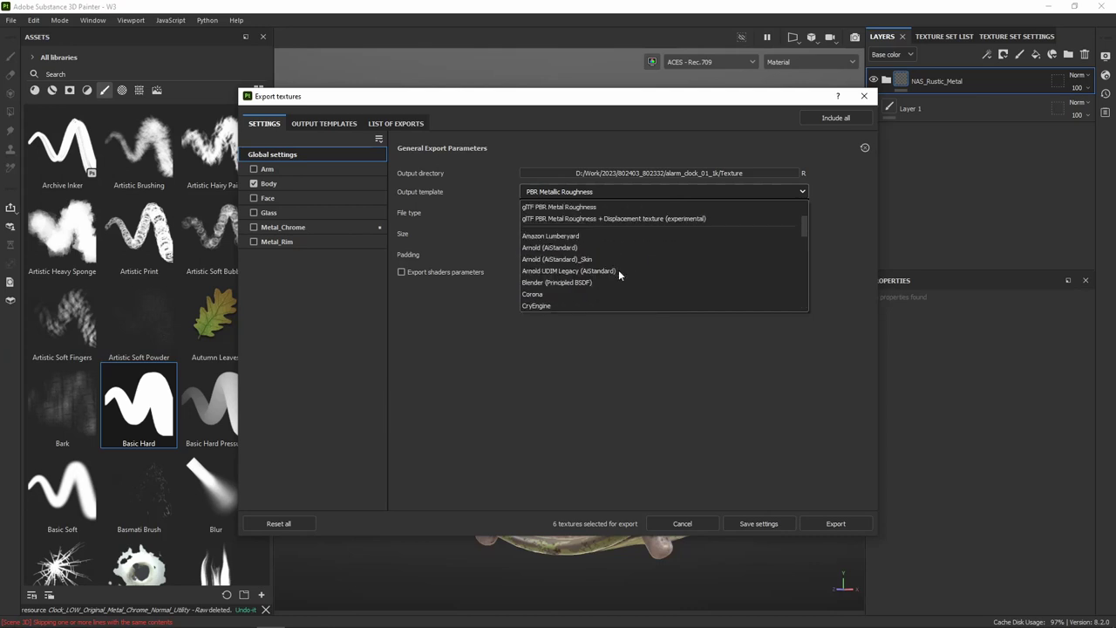
pyautogui.click(572, 246)
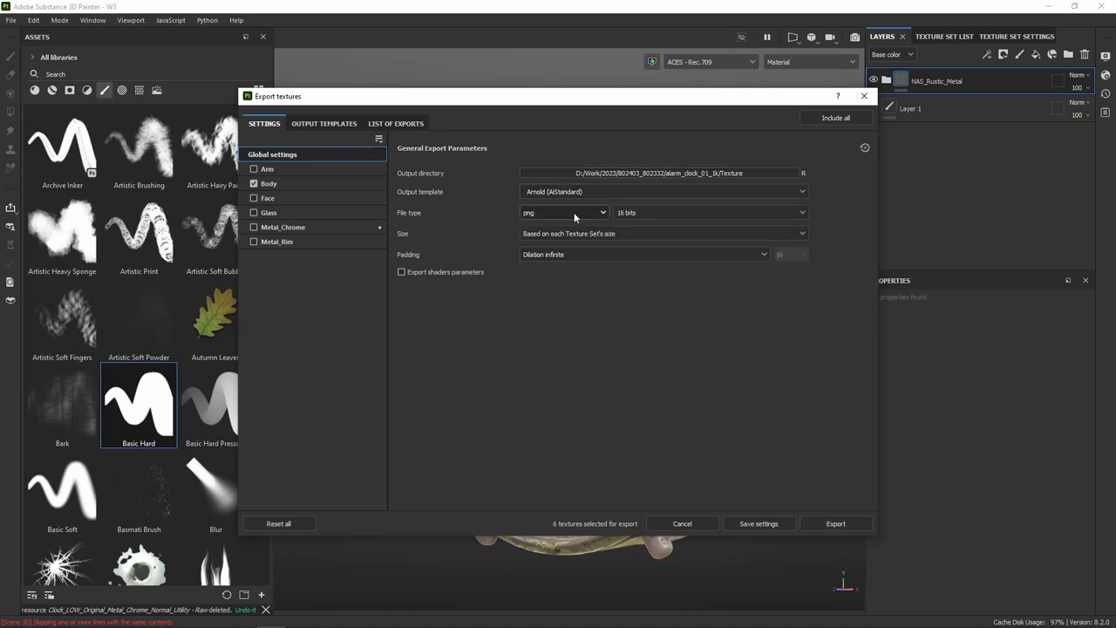
# - Keep png as the export file type
pyautogui.click(603, 212)
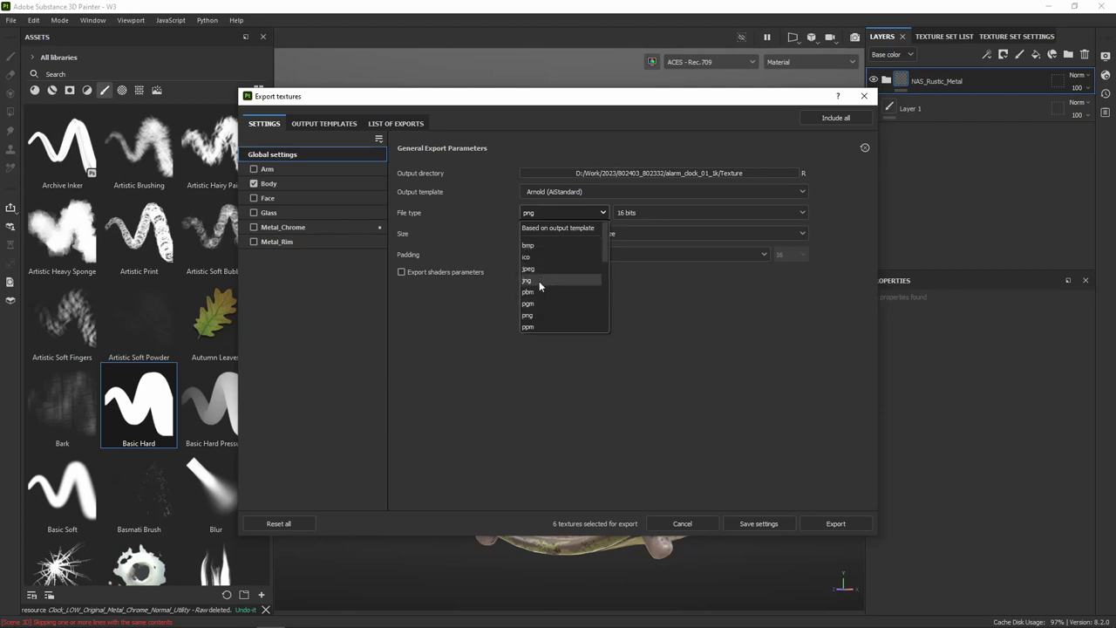
pyautogui.scroll(-3, 556, 309)
pyautogui.scroll(1, 553, 292)
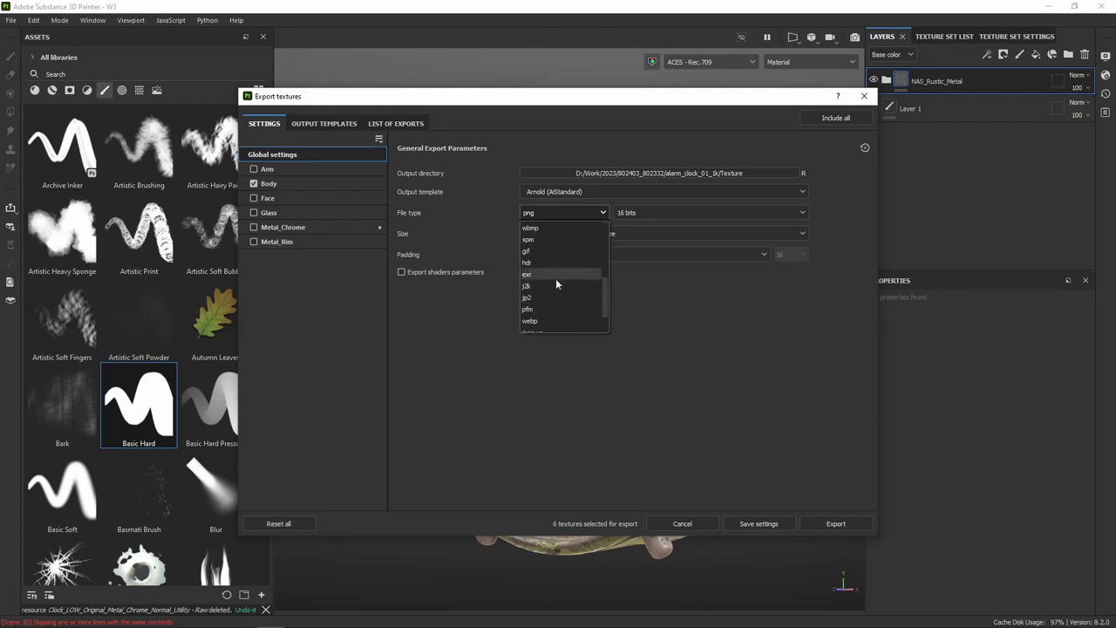
pyautogui.scroll(1, 567, 270)
pyautogui.scroll(1, 566, 273)
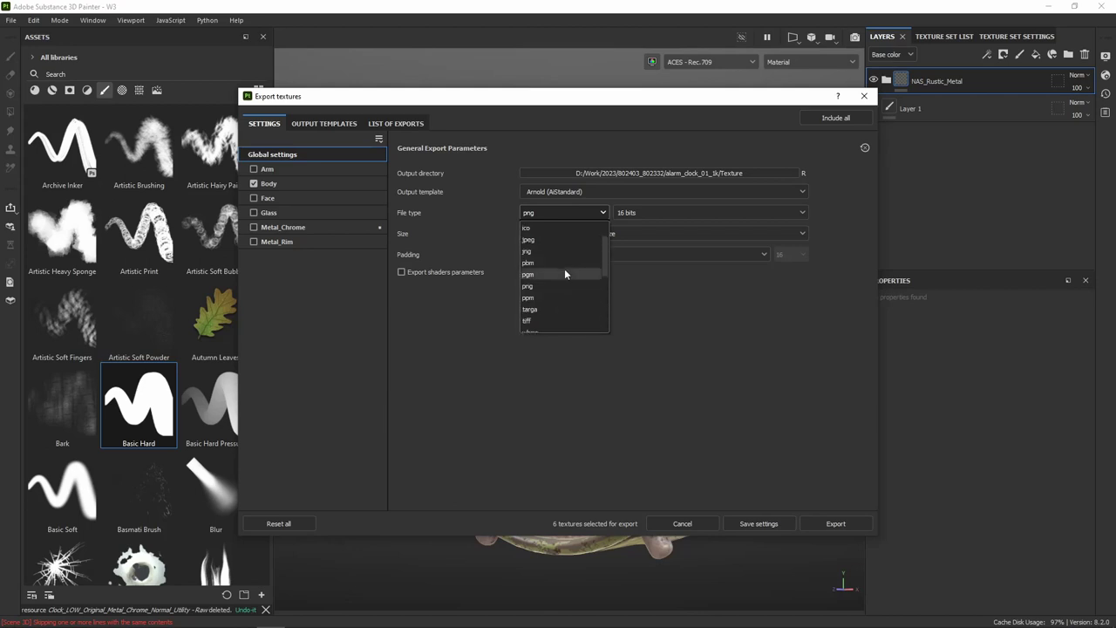
pyautogui.scroll(1, 545, 262)
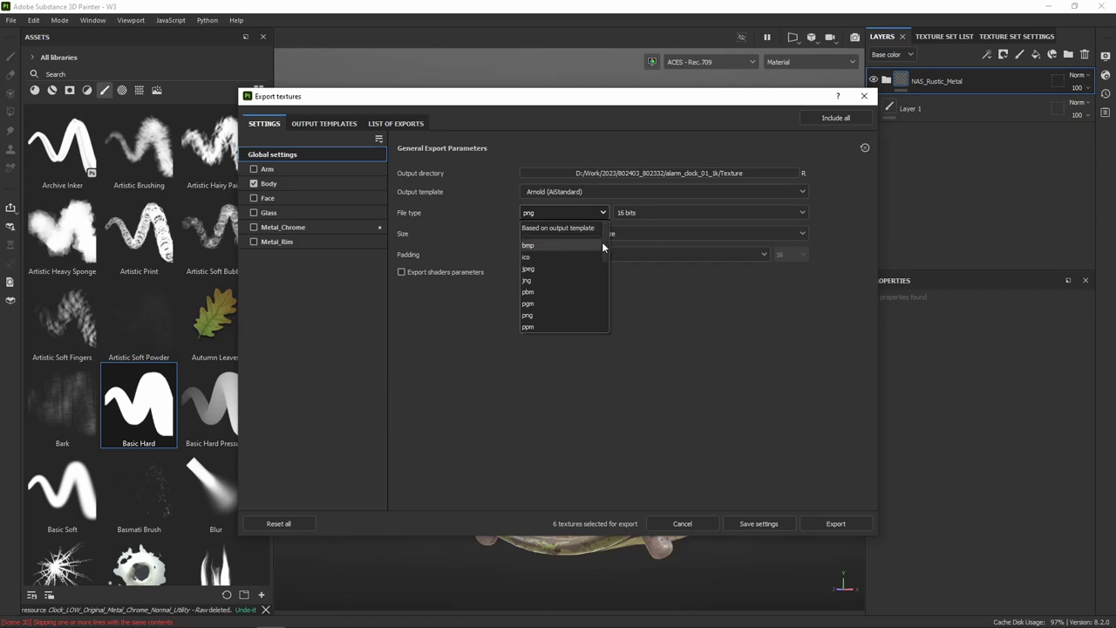
pyautogui.moveTo(605, 244)
pyautogui.mouseDown()
pyautogui.moveTo(597, 311)
pyautogui.moveTo(601, 274)
pyautogui.mouseUp()
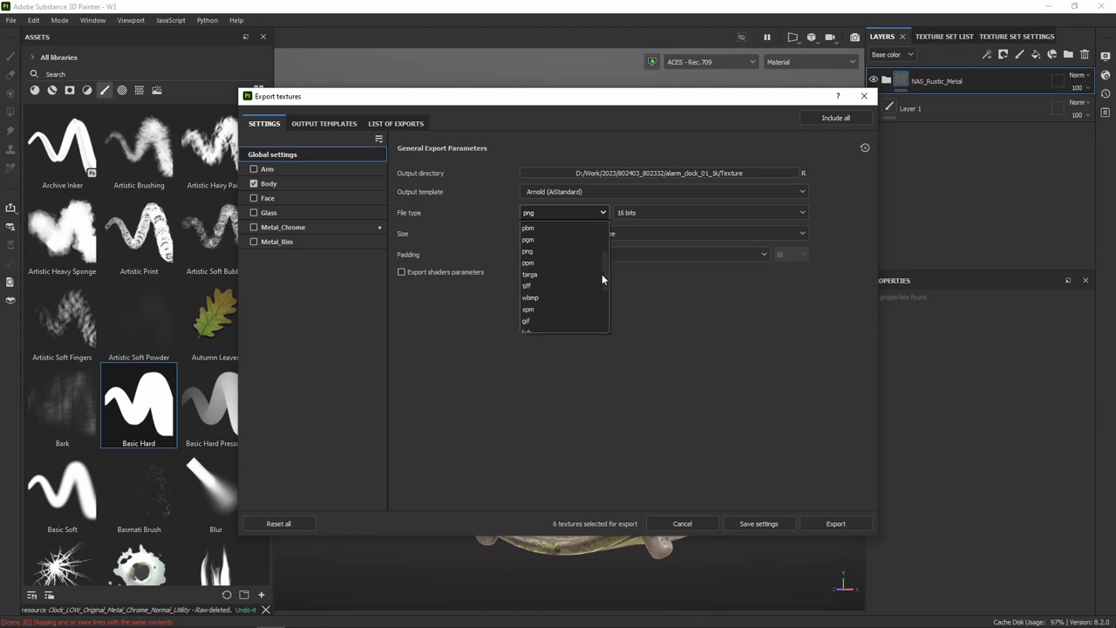
pyautogui.click(561, 251)
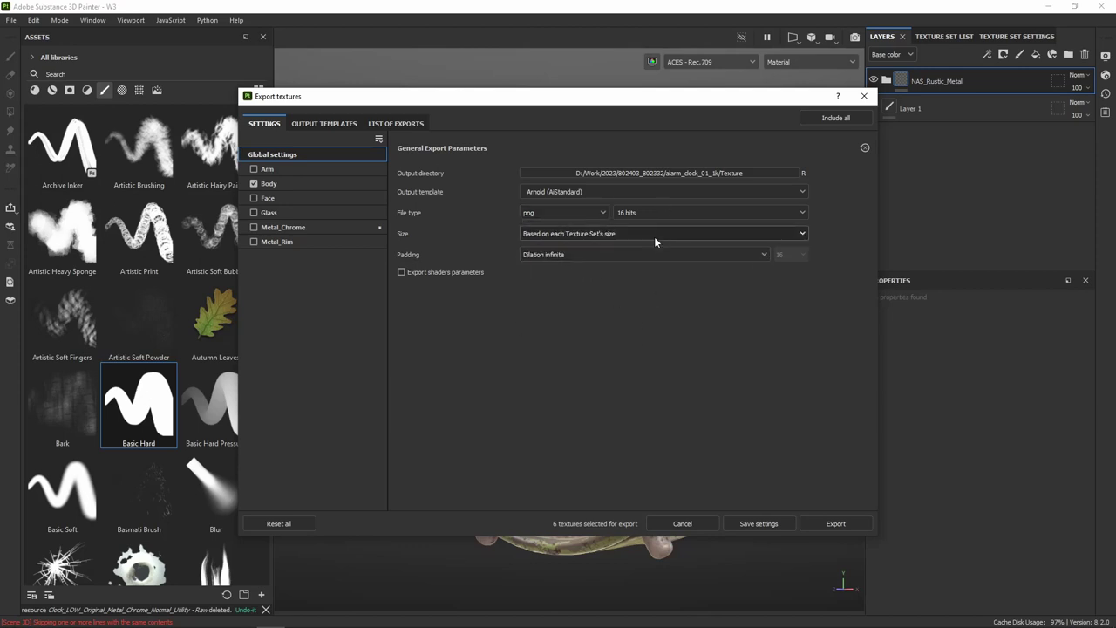
# - Set the export size to 2048, keep Dilation infinite padding, and show the Arm set's maps
pyautogui.click(597, 233)
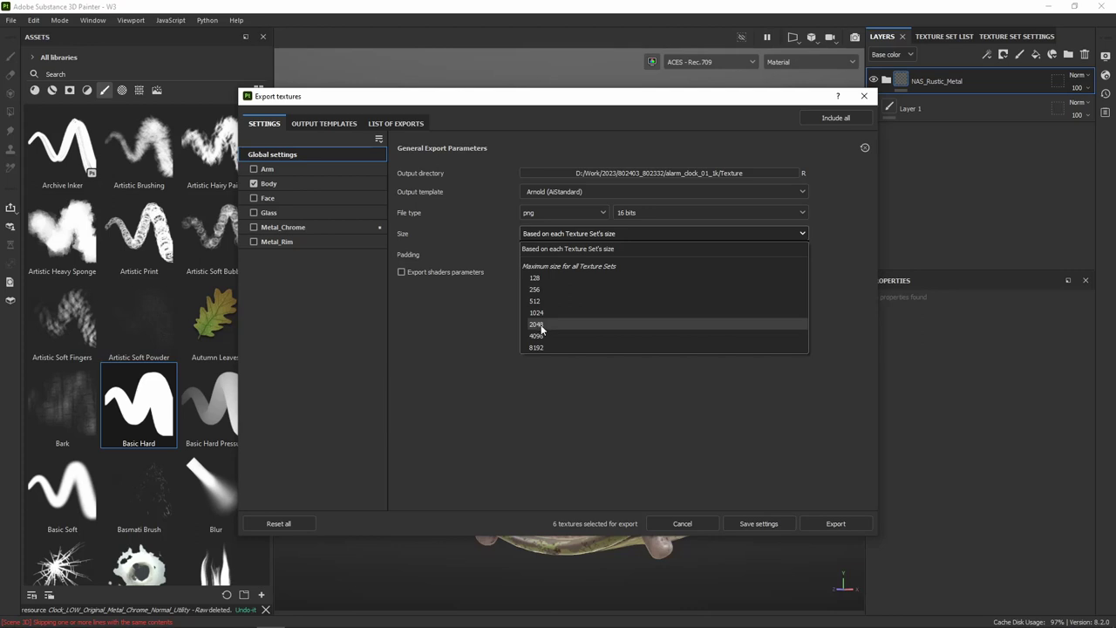
pyautogui.click(540, 325)
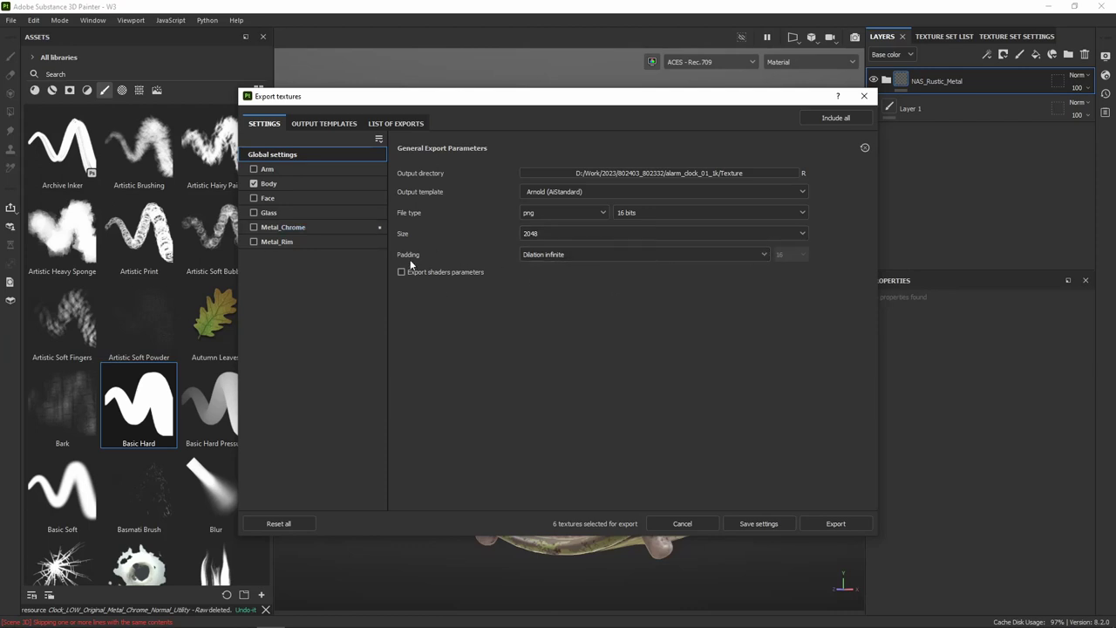
pyautogui.click(575, 251)
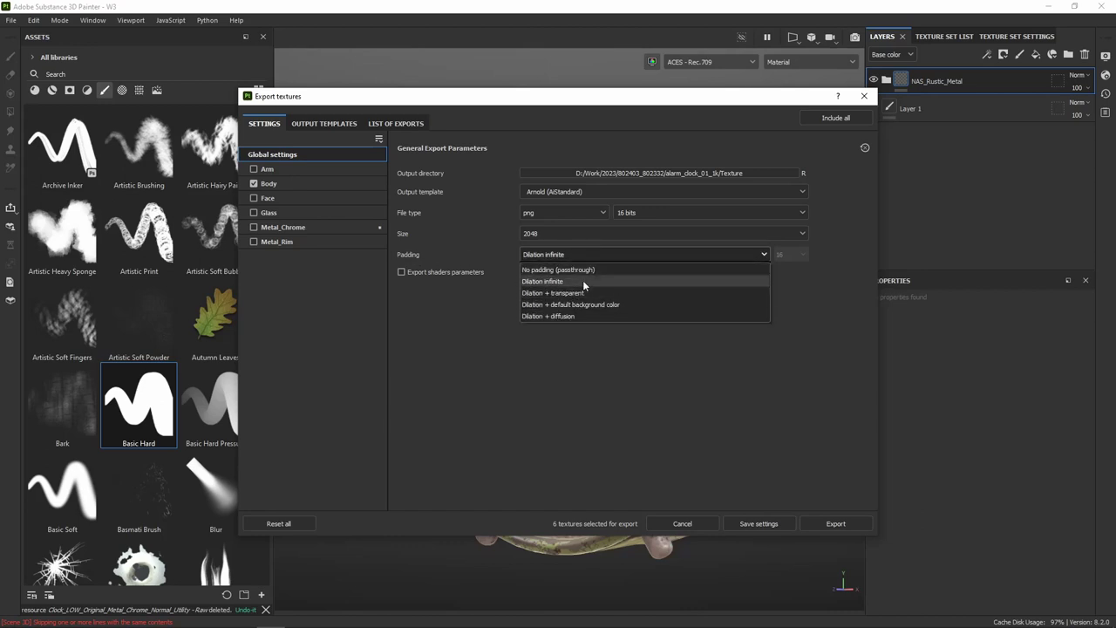
pyautogui.click(506, 256)
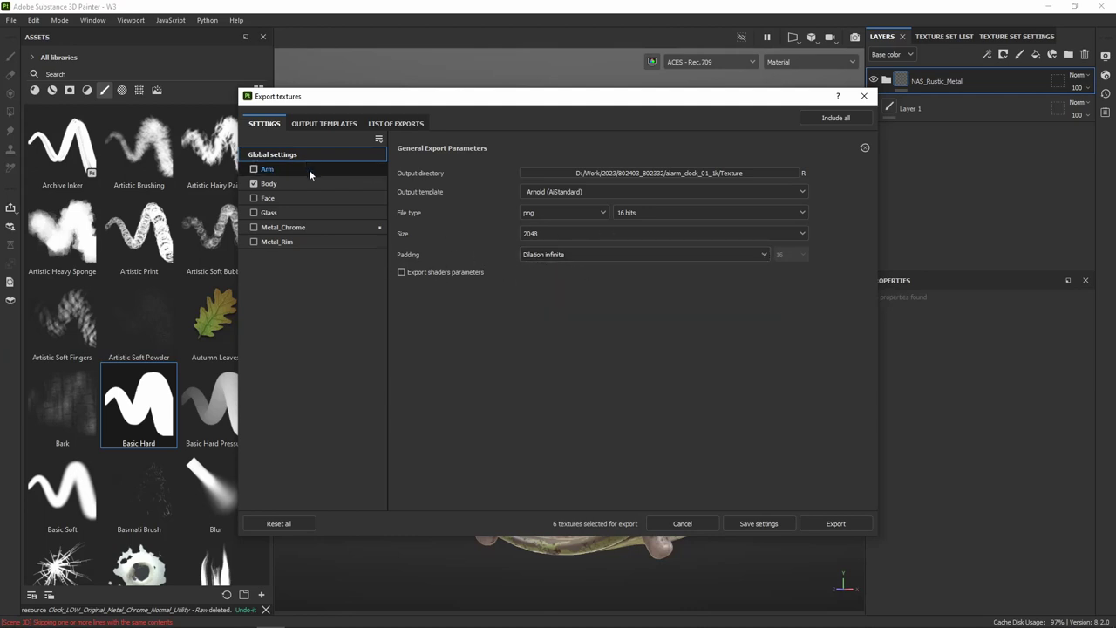
pyautogui.click(278, 168)
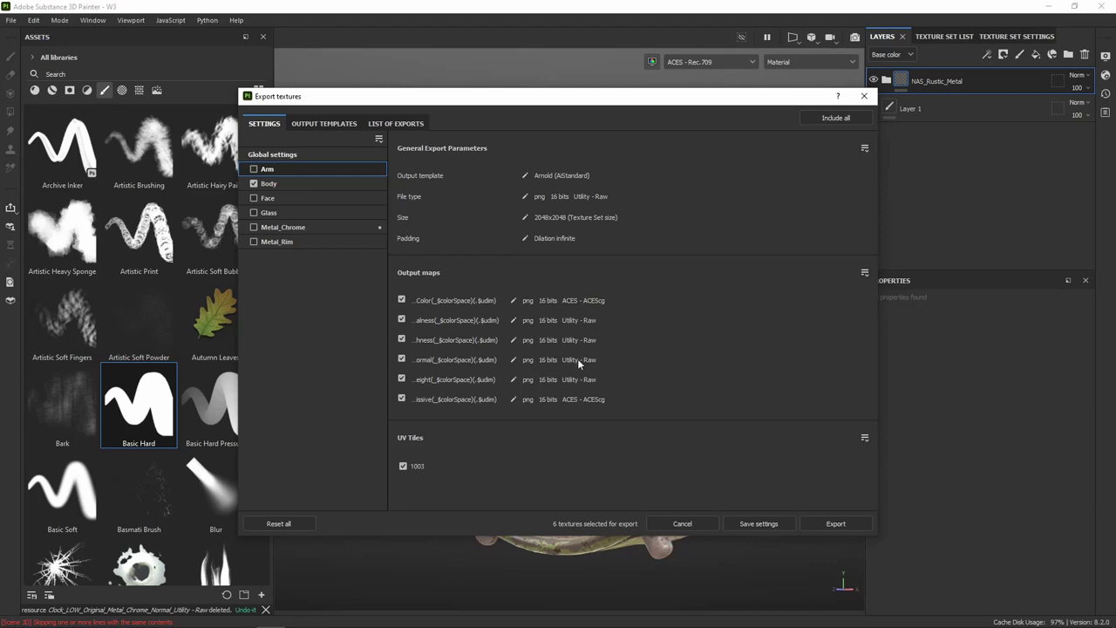
# - Include the Arm, Face, Glass, Metal_Chrome and Metal_Rim texture sets in the export
pyautogui.click(254, 169)
pyautogui.click(254, 198)
pyautogui.click(254, 212)
pyautogui.click(254, 226)
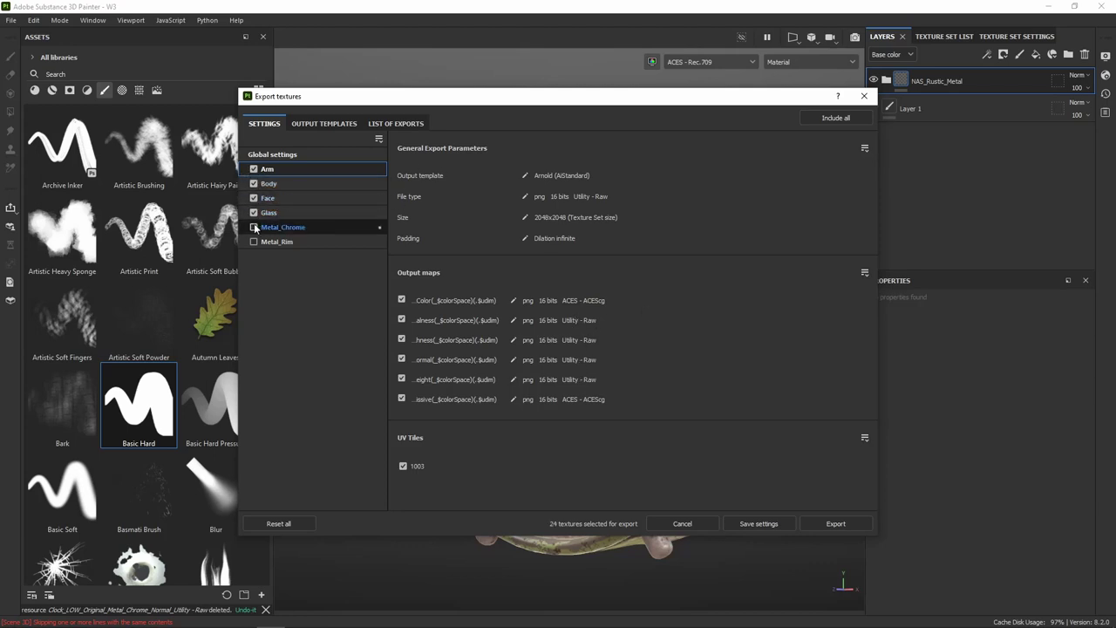
pyautogui.click(254, 241)
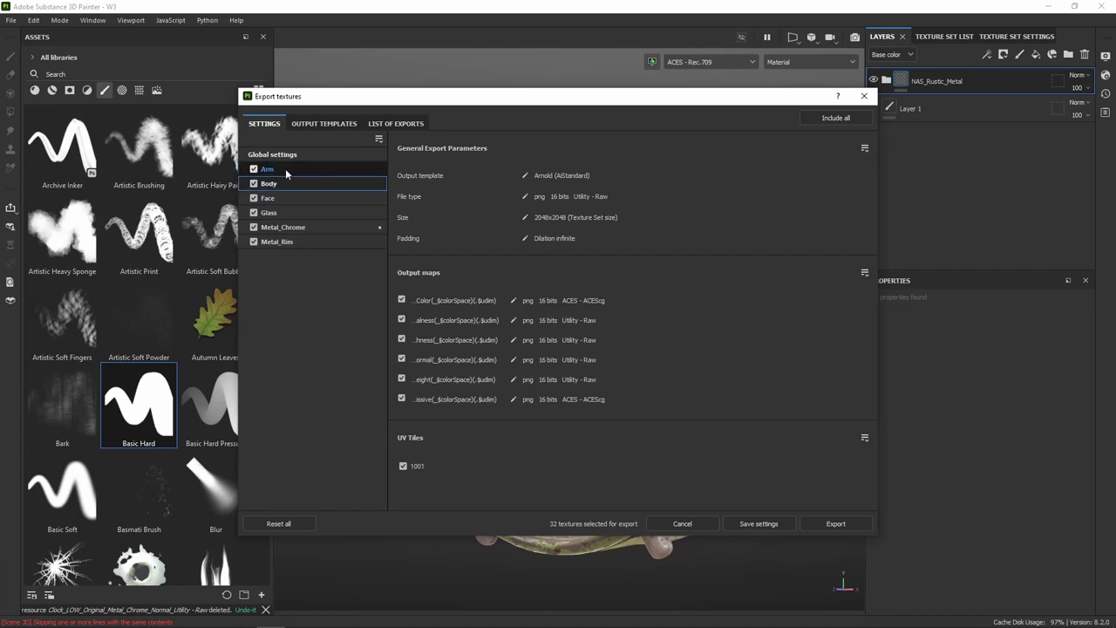
# - Enable the Color, Height, Emissive and other missing output maps for Metal_Chrome
pyautogui.click(286, 198)
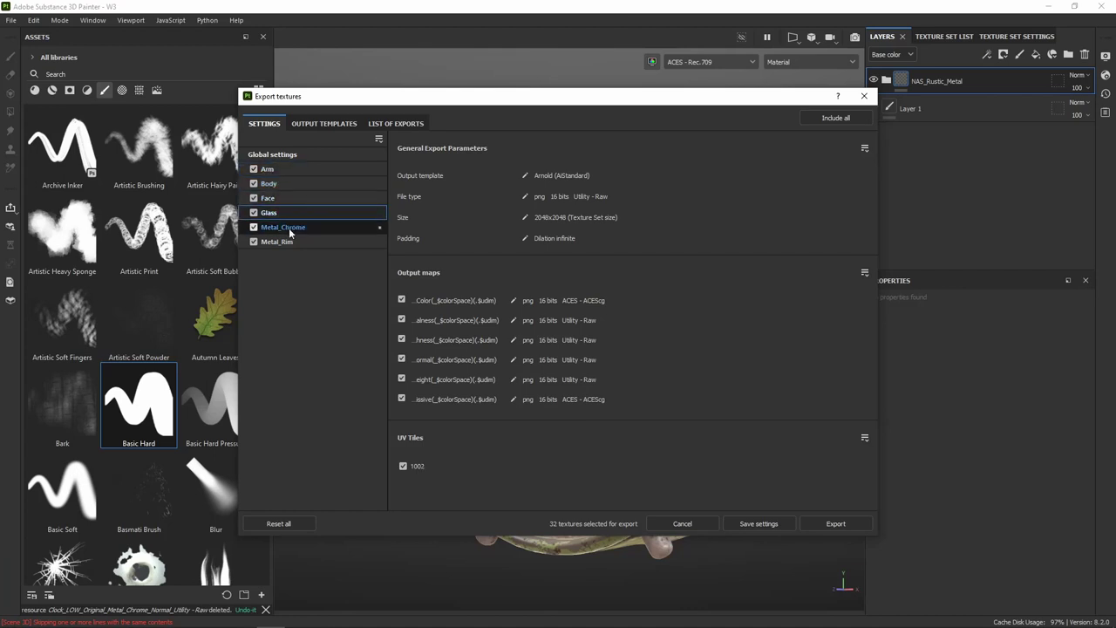
pyautogui.click(289, 241)
pyautogui.click(288, 226)
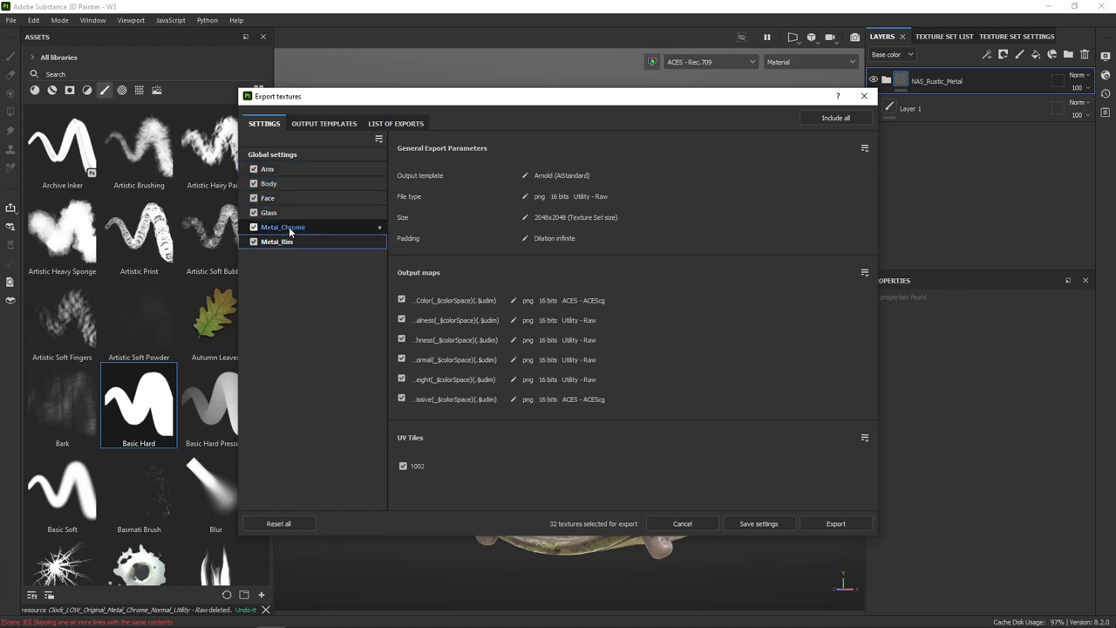
pyautogui.click(401, 300)
pyautogui.click(402, 359)
pyautogui.click(401, 379)
pyautogui.click(401, 399)
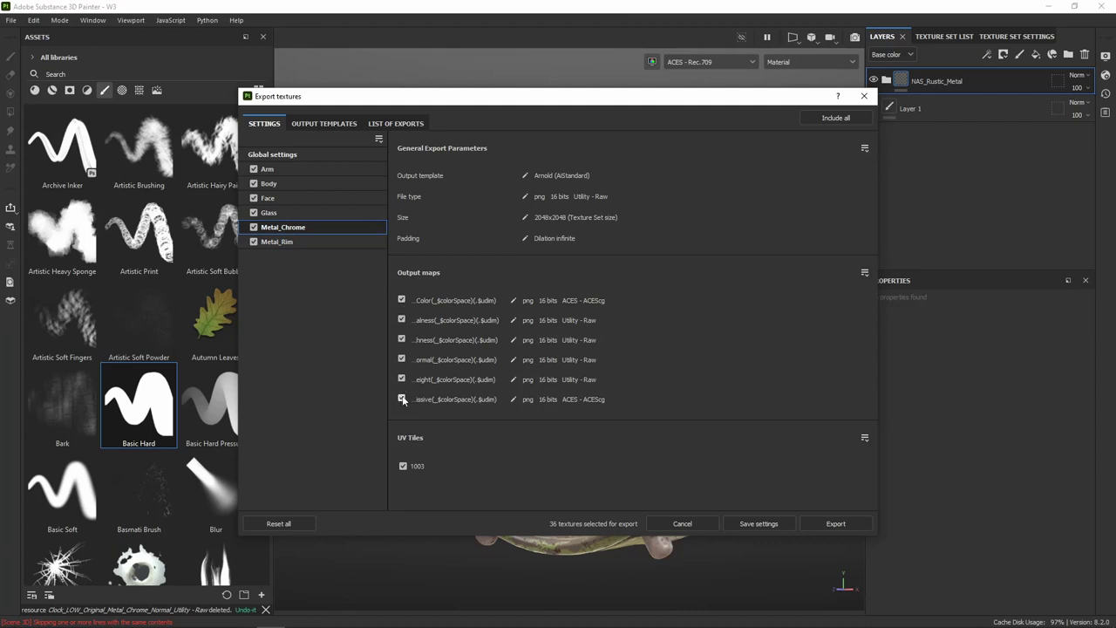
# - Review the export maps of the Metal_Rim, Glass and Face texture sets
pyautogui.click(278, 240)
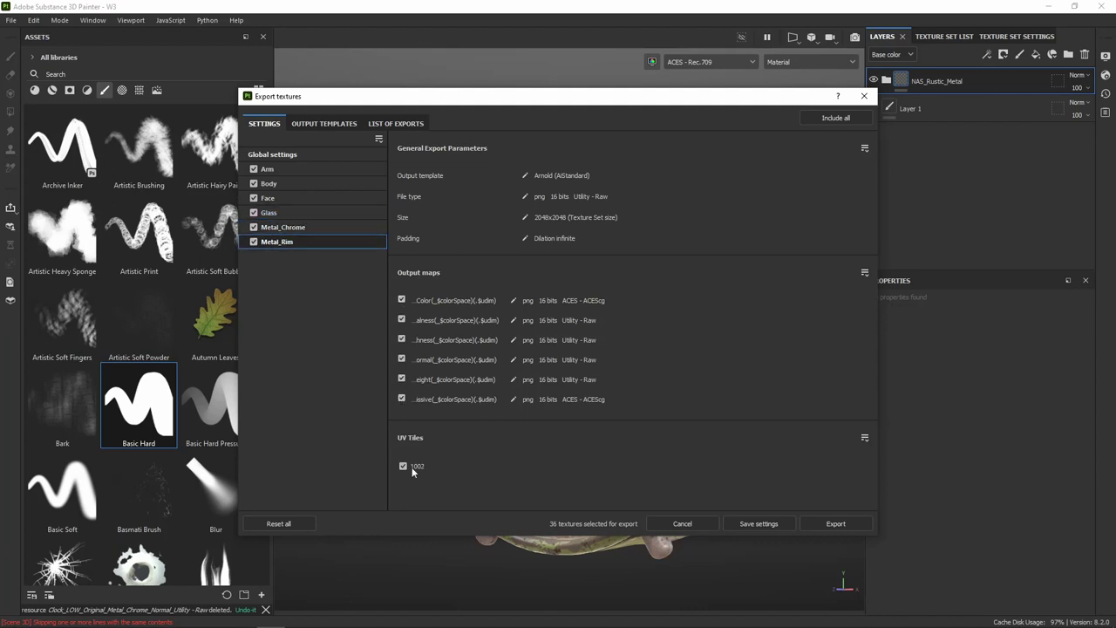
pyautogui.click(272, 215)
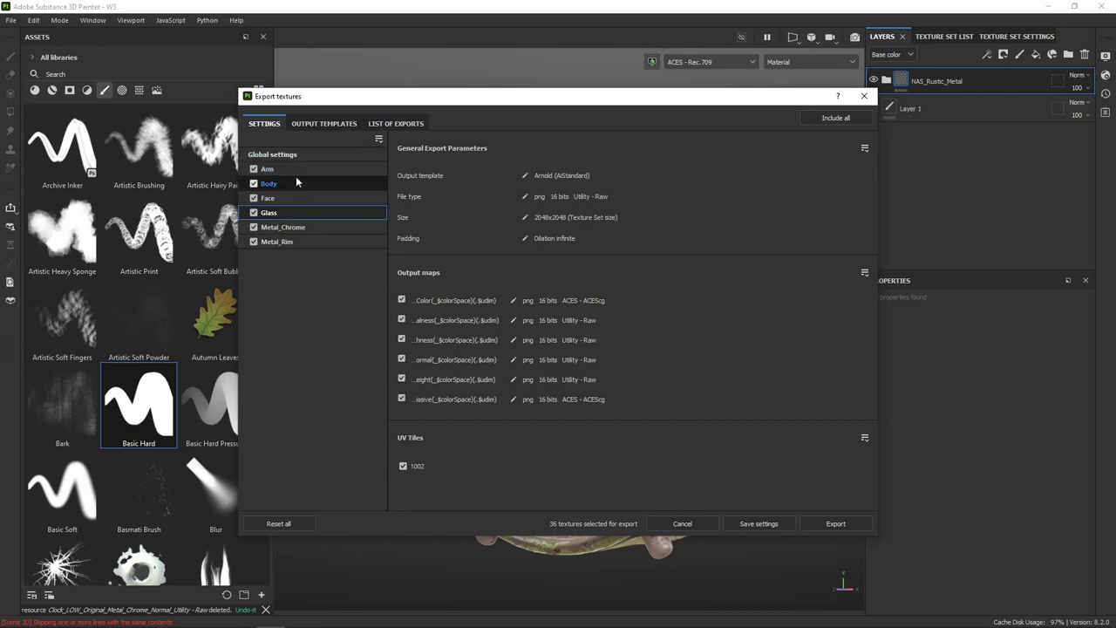
pyautogui.click(305, 197)
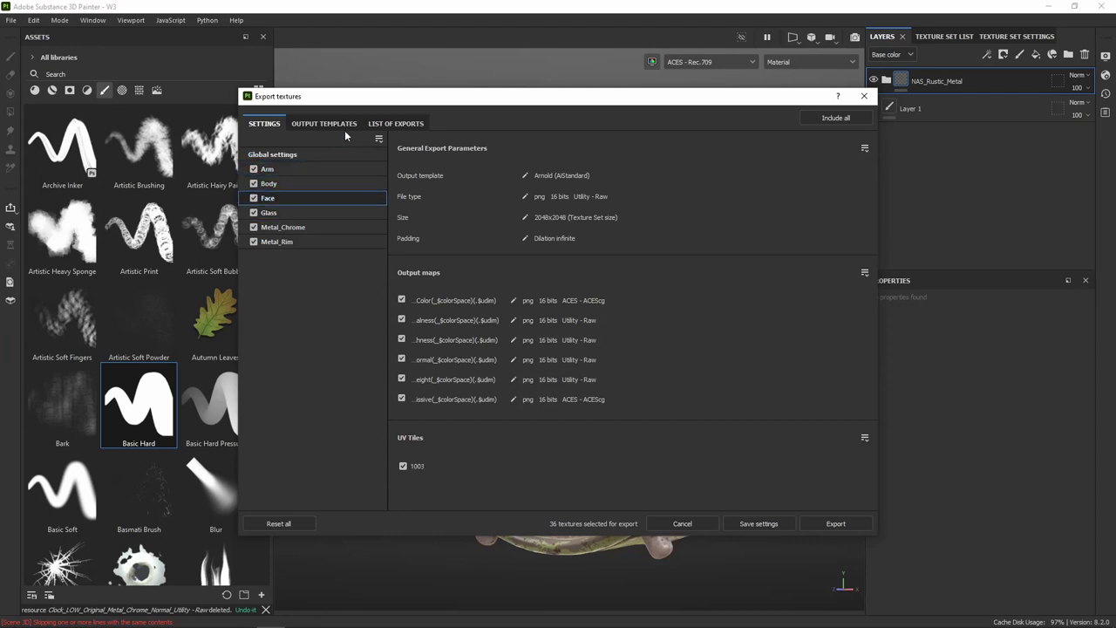
# - Scroll through the List of Exports to review all texture files, then go to Output Templates
pyautogui.click(401, 124)
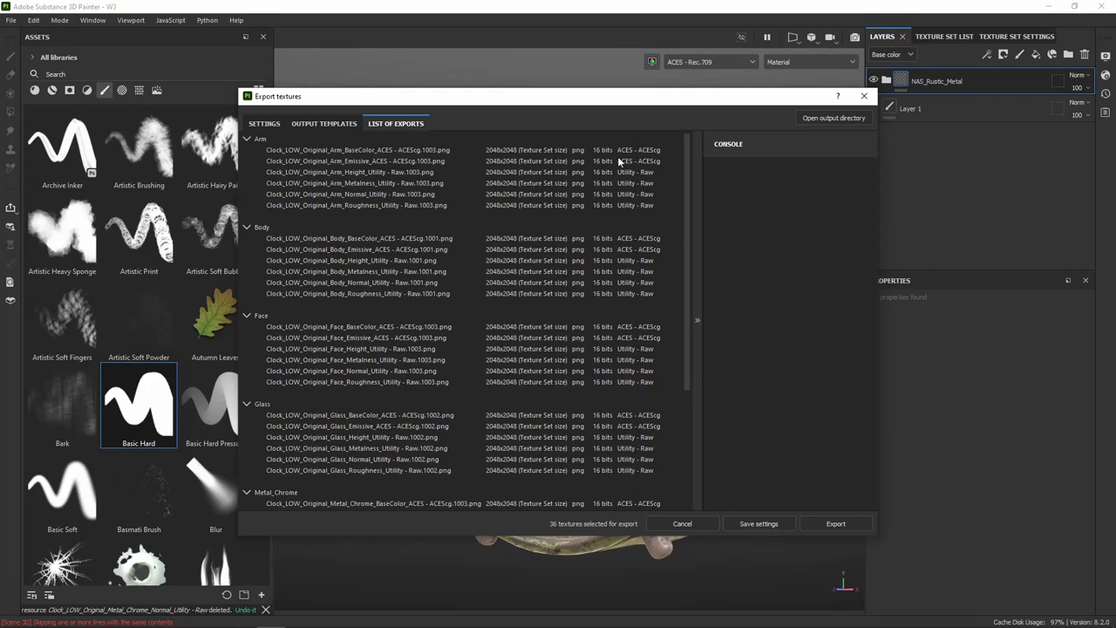
pyautogui.scroll(-3, 584, 375)
pyautogui.scroll(-3, 572, 365)
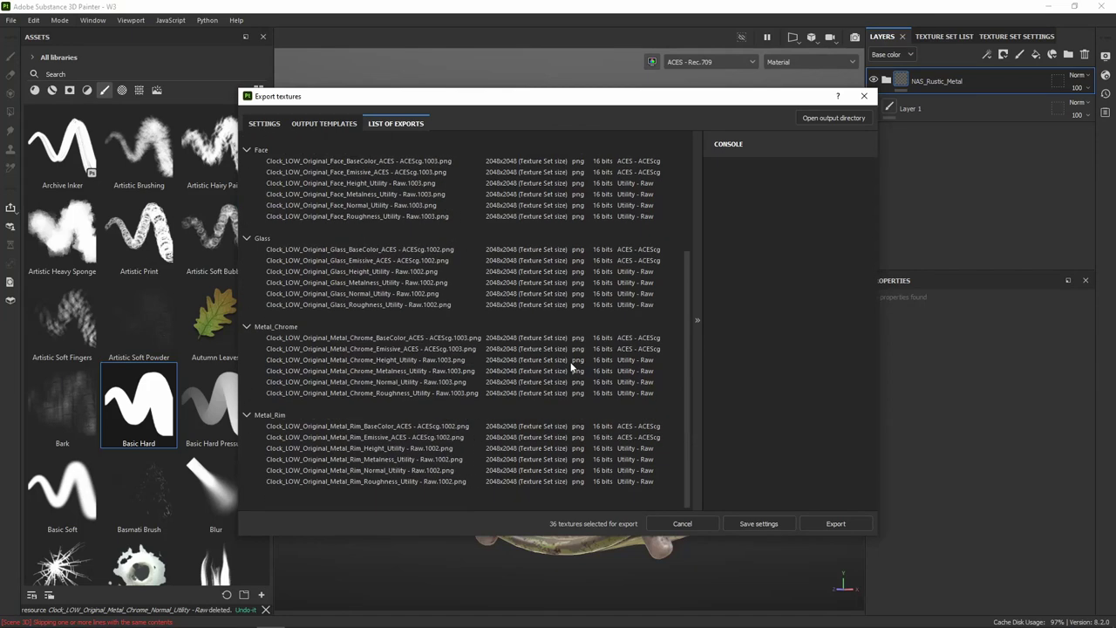
pyautogui.scroll(6, 558, 340)
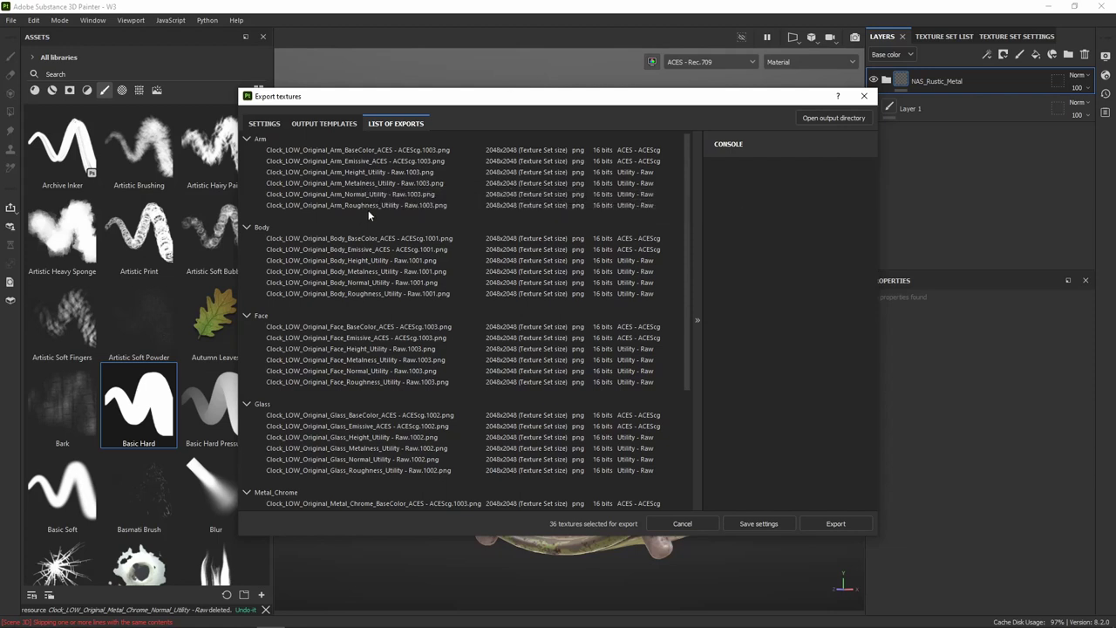
pyautogui.click(330, 123)
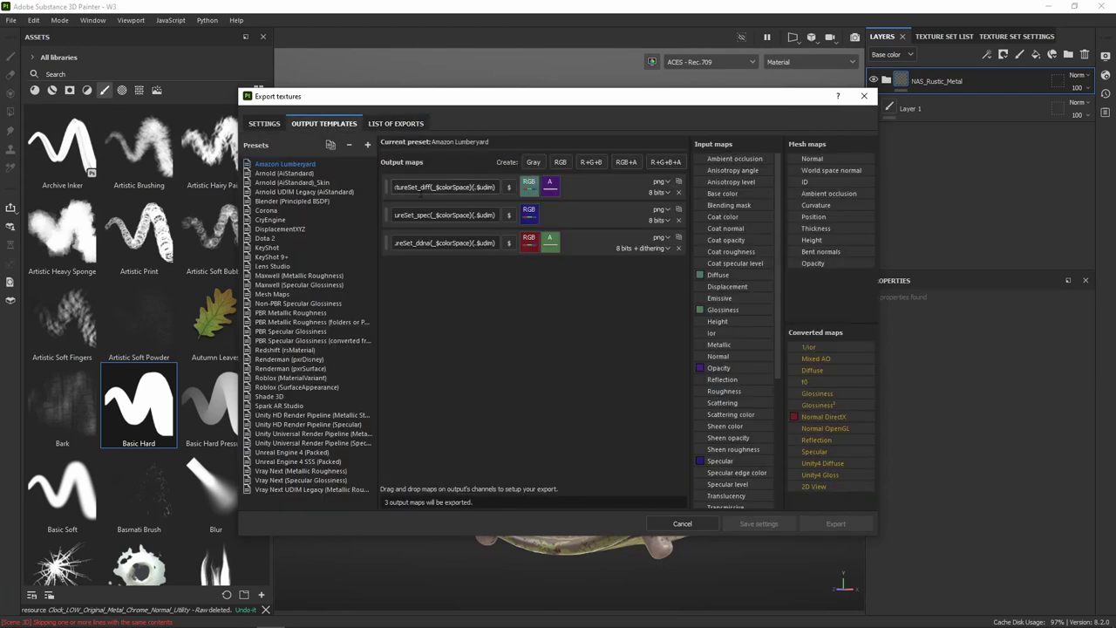
# - Load the Arnold (AiStandard) preset and compare its BaseColor map name against the export file paths
pyautogui.click(286, 174)
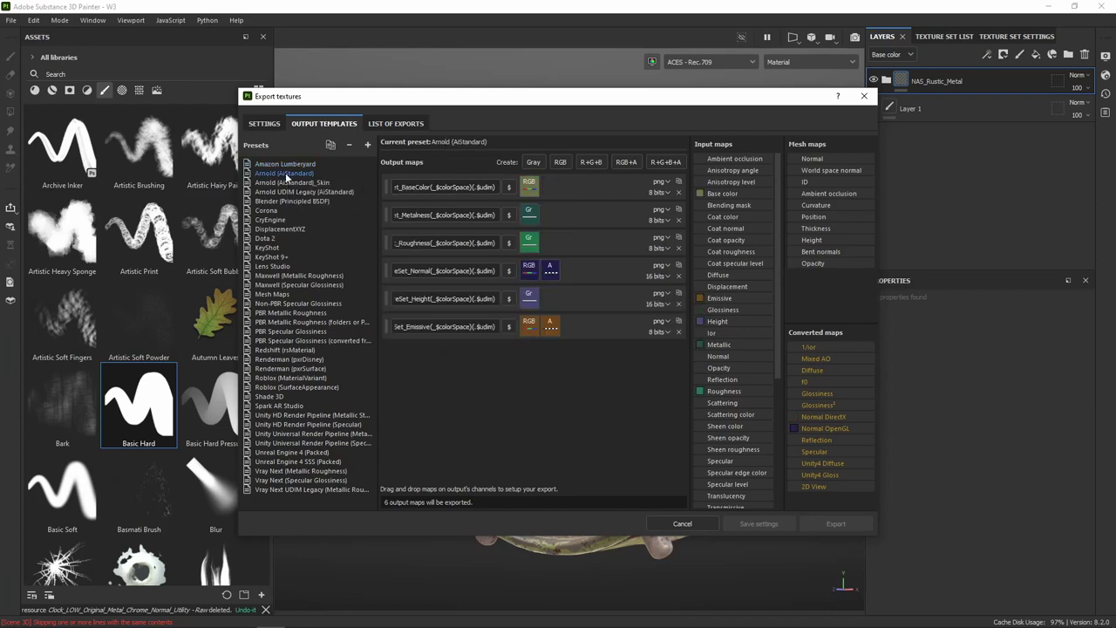
pyautogui.click(405, 187)
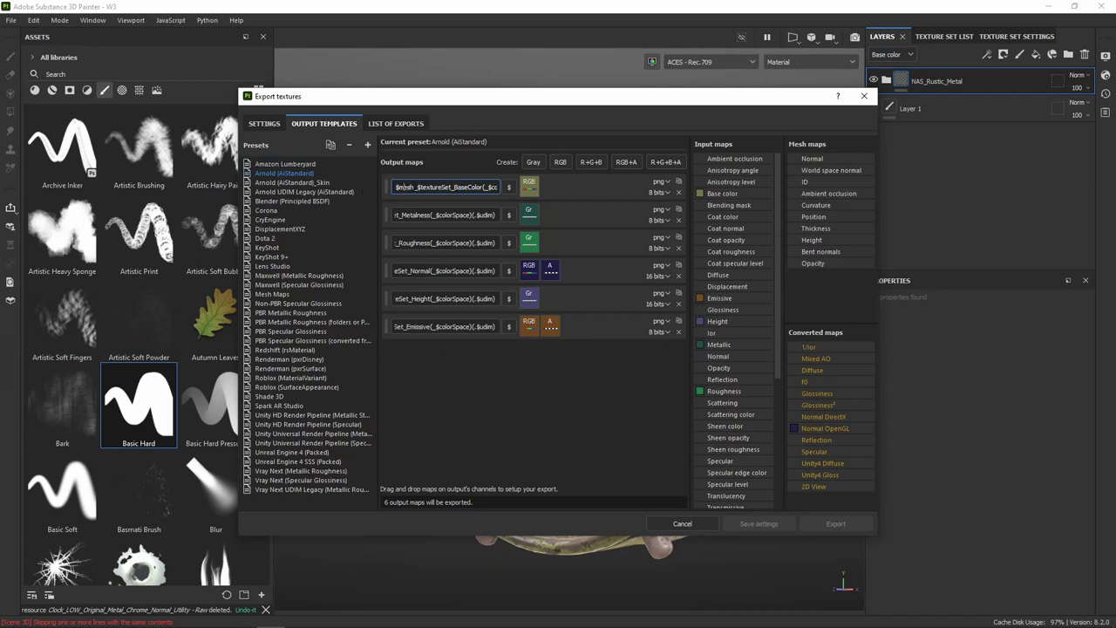
pyautogui.click(396, 123)
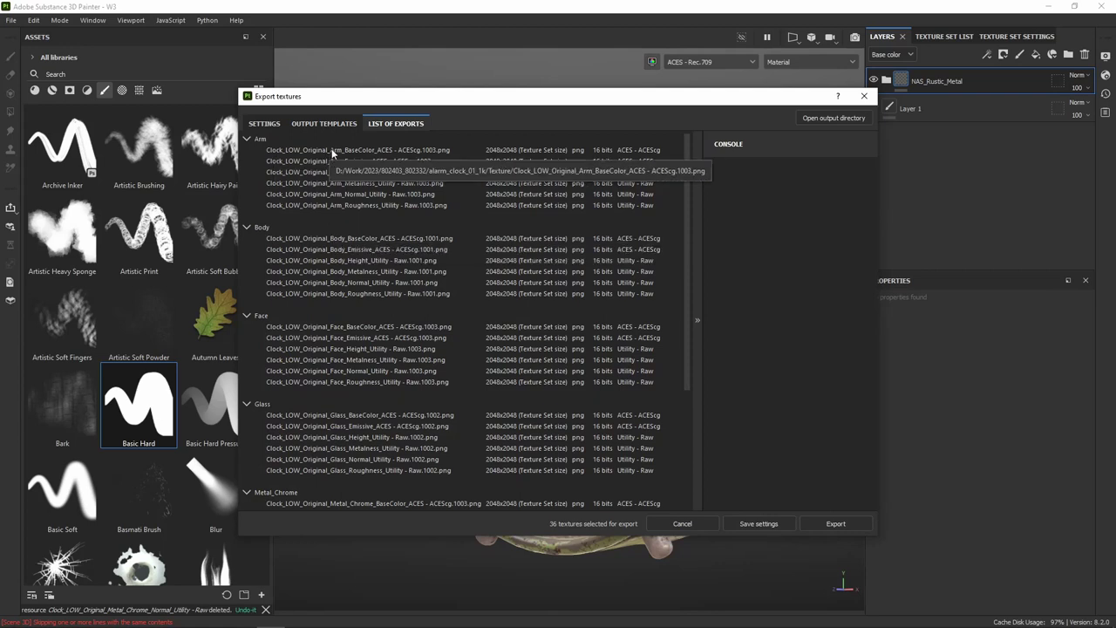
pyautogui.click(323, 123)
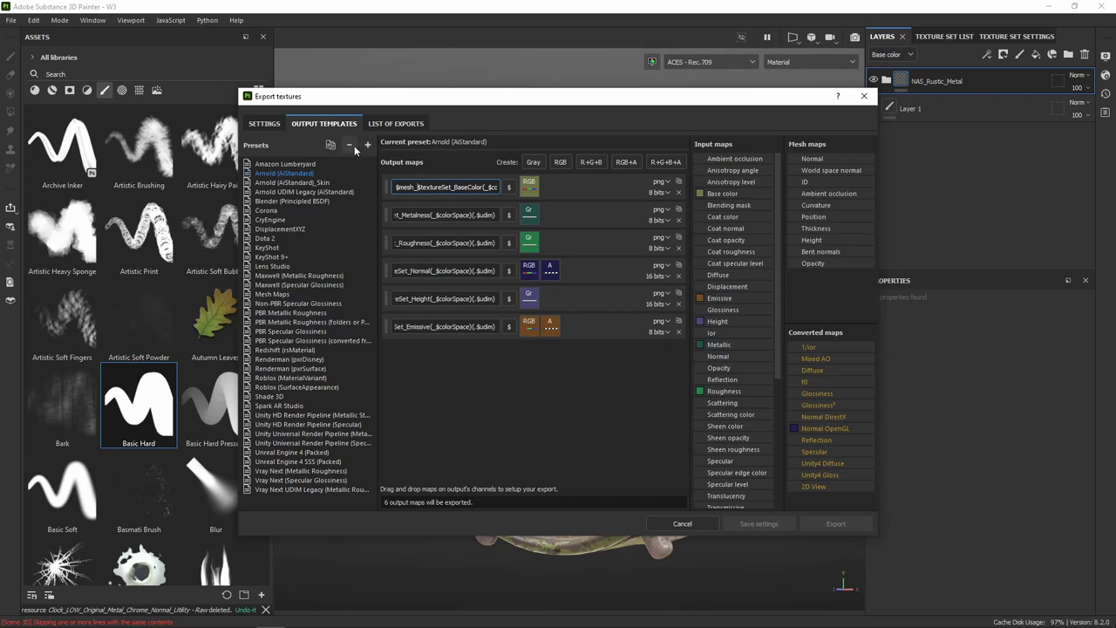
# - Duplicate the preset as 'Arnold (AiStandard)_NASZ' and remove $mesh_ from its BaseColor map name
pyautogui.rightClick(297, 174)
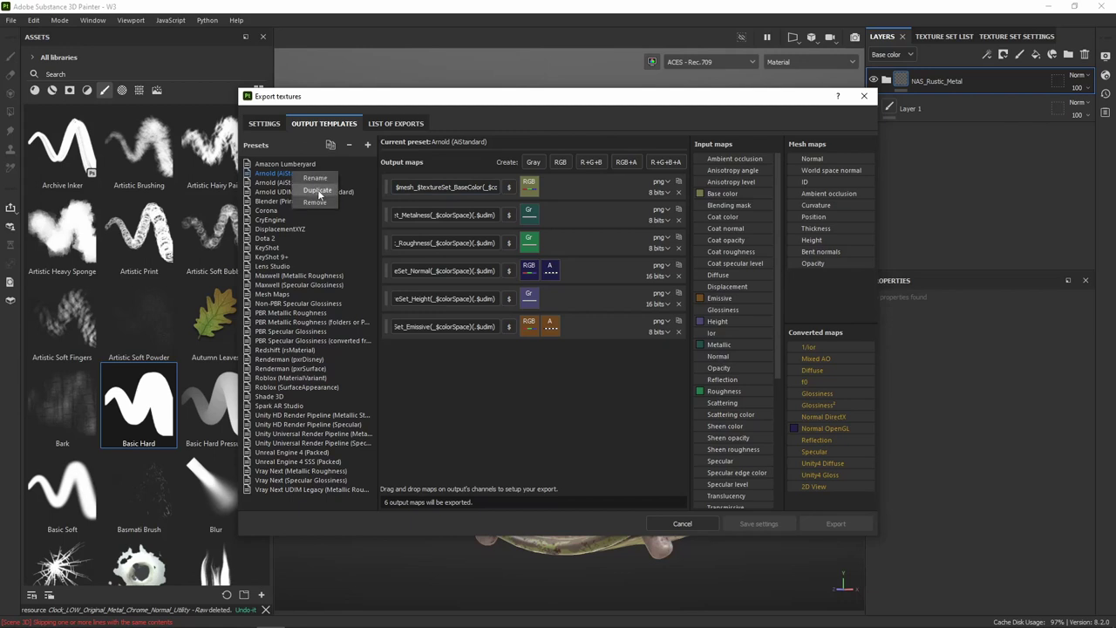
pyautogui.click(319, 192)
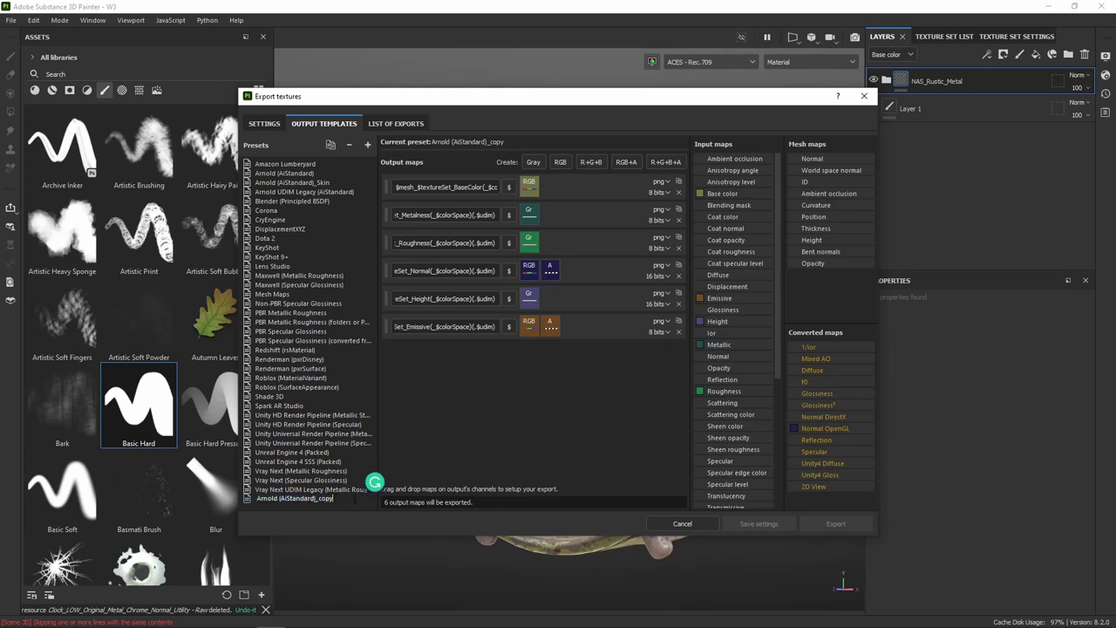
pyautogui.press('BackSpace')
pyautogui.press('BackSpace')
pyautogui.press('BackSpace')
pyautogui.press('BackSpace')
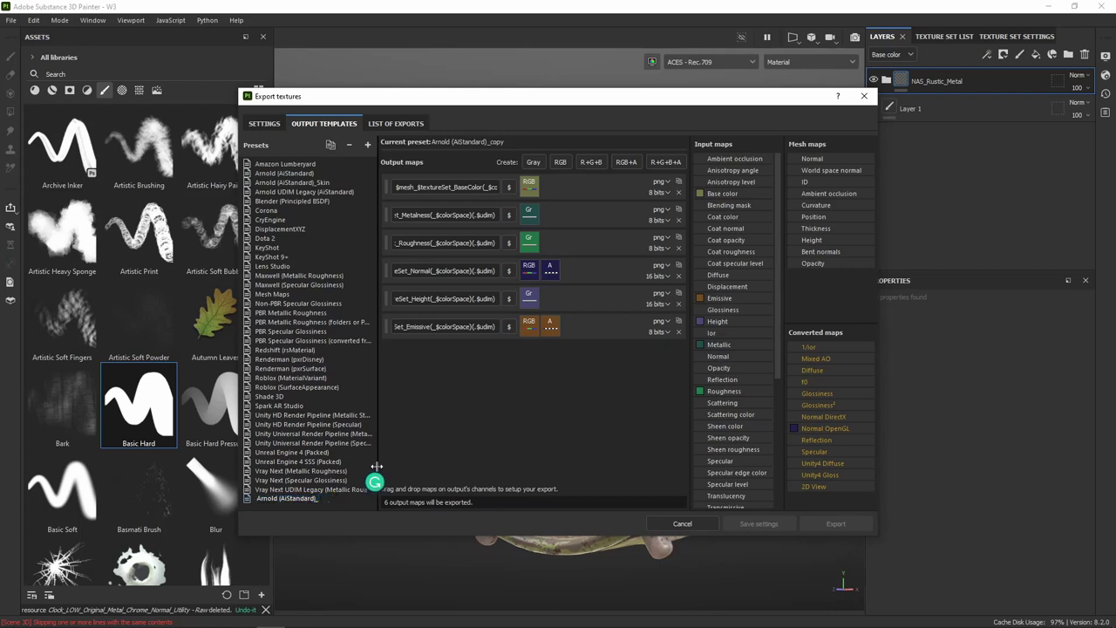
pyautogui.write('NAa')
pyautogui.press('BackSpace')
pyautogui.write('s')
pyautogui.press('BackSpace')
pyautogui.write('SZ')
pyautogui.press('Return')
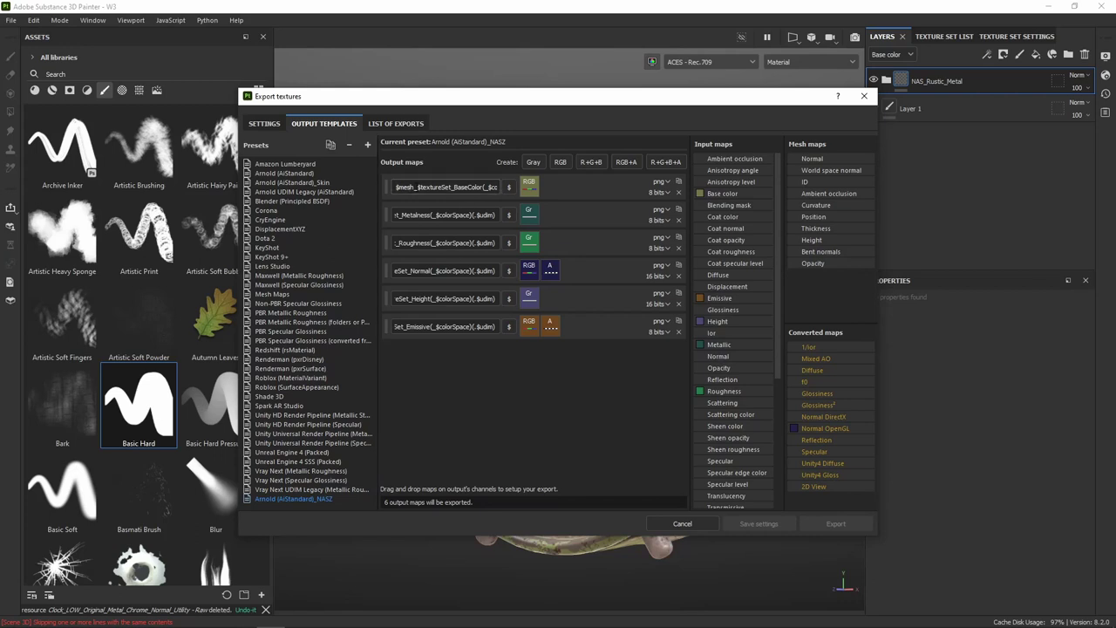
pyautogui.press('BackSpace')
# - Remove the $mesh_ prefix from the Metalness, Roughness and Normal map names
pyautogui.press('Tab')
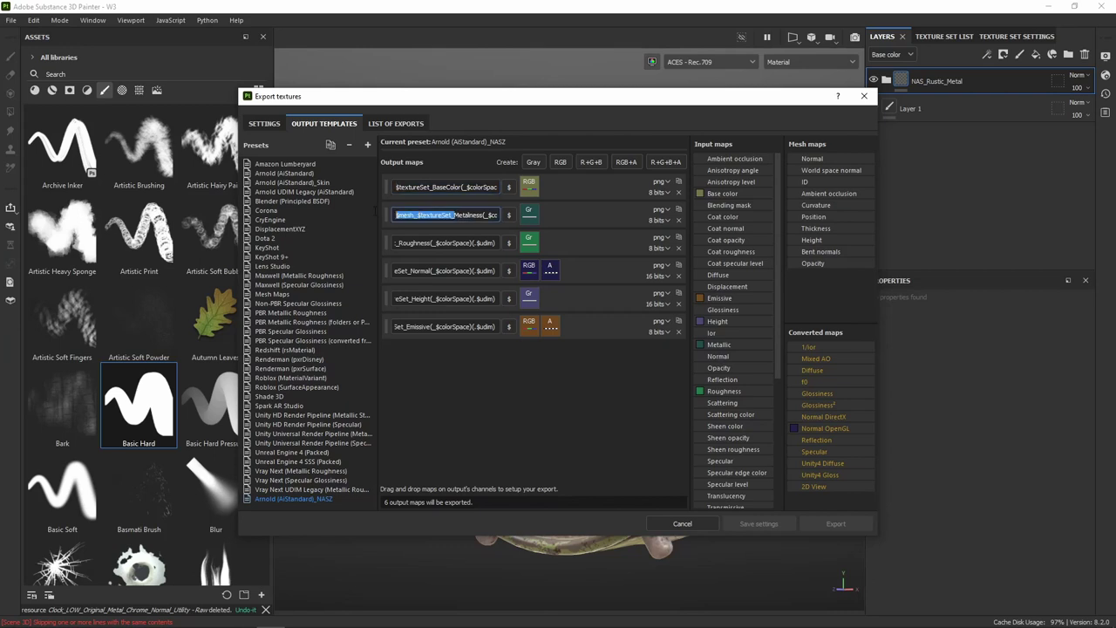
pyautogui.press('Home')
pyautogui.hotkey('shift', 'Right')
pyautogui.hotkey('shift', 'Right')
pyautogui.hotkey('shift', 'Right')
pyautogui.hotkey('shift', 'Right')
pyautogui.hotkey('shift', 'Right')
pyautogui.press('Delete')
pyautogui.press('Tab')
pyautogui.press('Home')
pyautogui.hotkey('shift', 'Right')
pyautogui.hotkey('shift', 'Right')
pyautogui.hotkey('shift', 'Right')
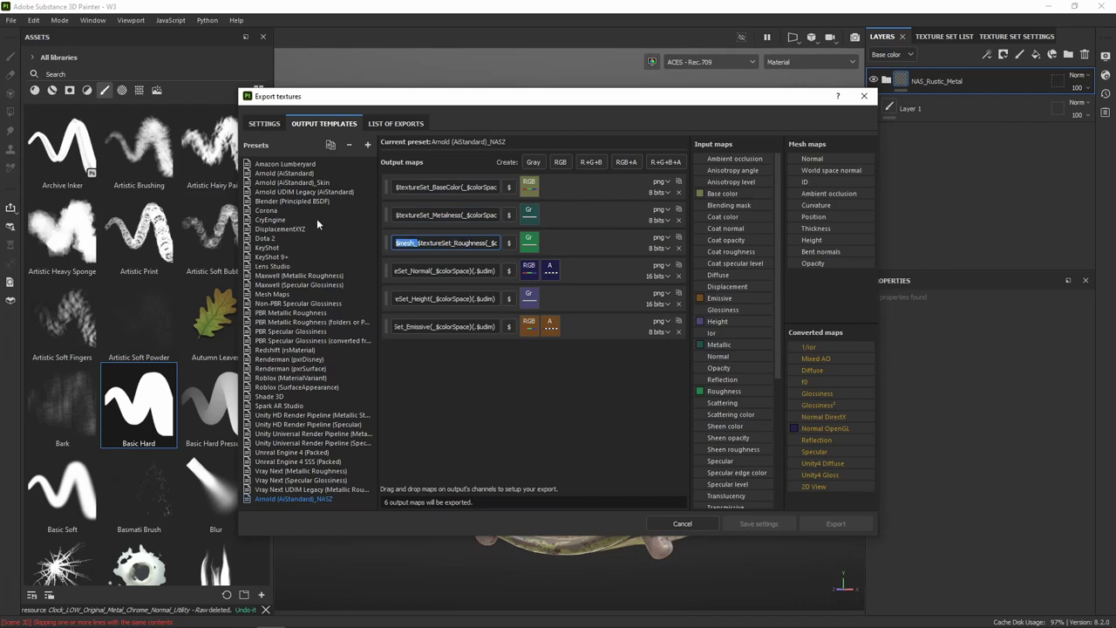
pyautogui.press('Delete')
pyautogui.press('Tab')
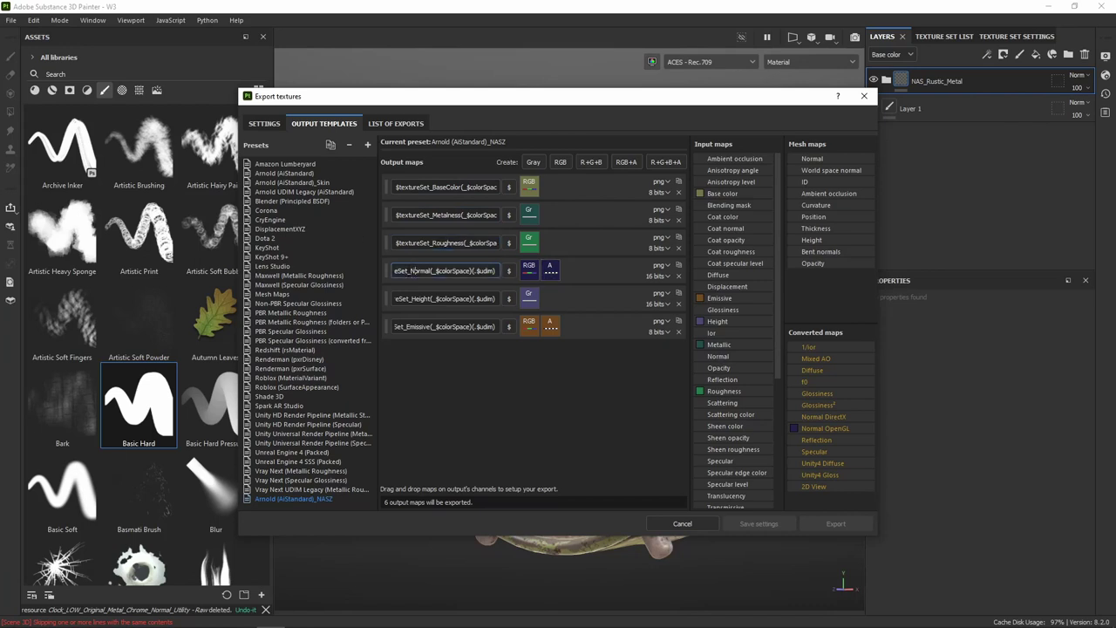
pyautogui.press('Home')
pyautogui.press('BackSpace')
# - Remove $mesh_ from the Height and Emissive map names so they start with $textureSet_
pyautogui.press('Tab')
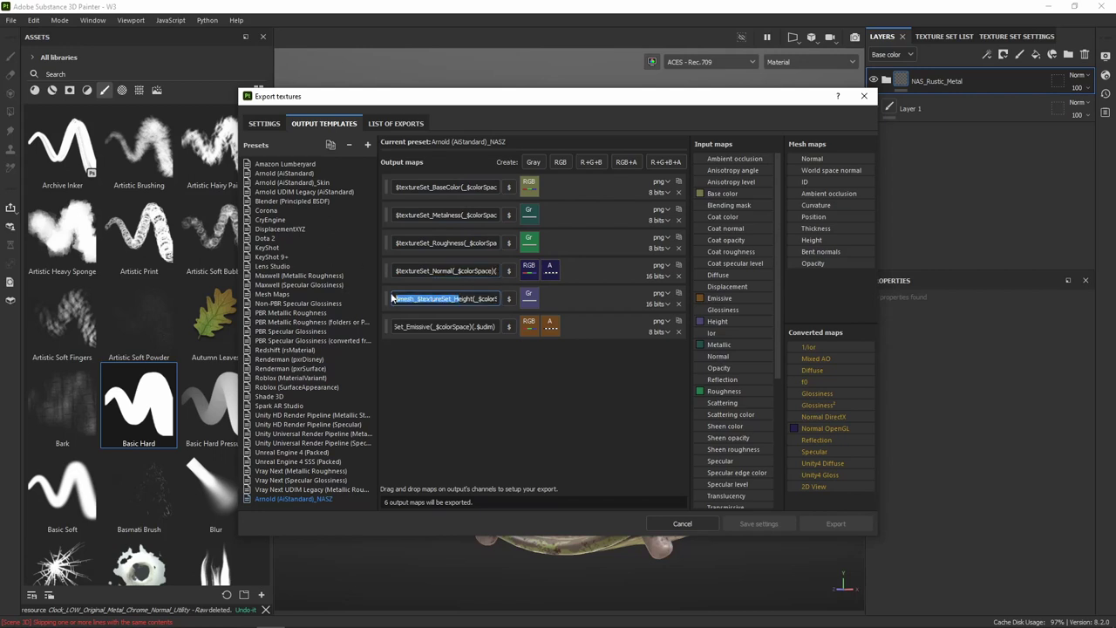
pyautogui.press('Home')
pyautogui.hotkey('ctrl', 'shift', 'Right')
pyautogui.hotkey('ctrl', 'x')
pyautogui.click(444, 327)
pyautogui.press('Home')
pyautogui.hotkey('ctrl', 'v')
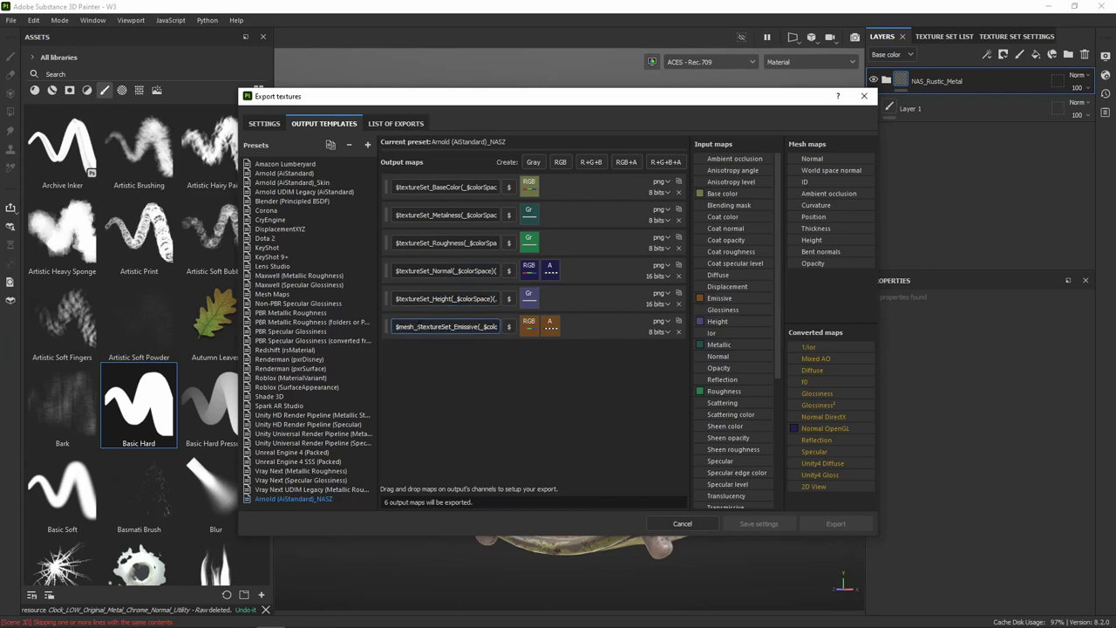
pyautogui.hotkey('ctrl', 'z')
pyautogui.click(446, 368)
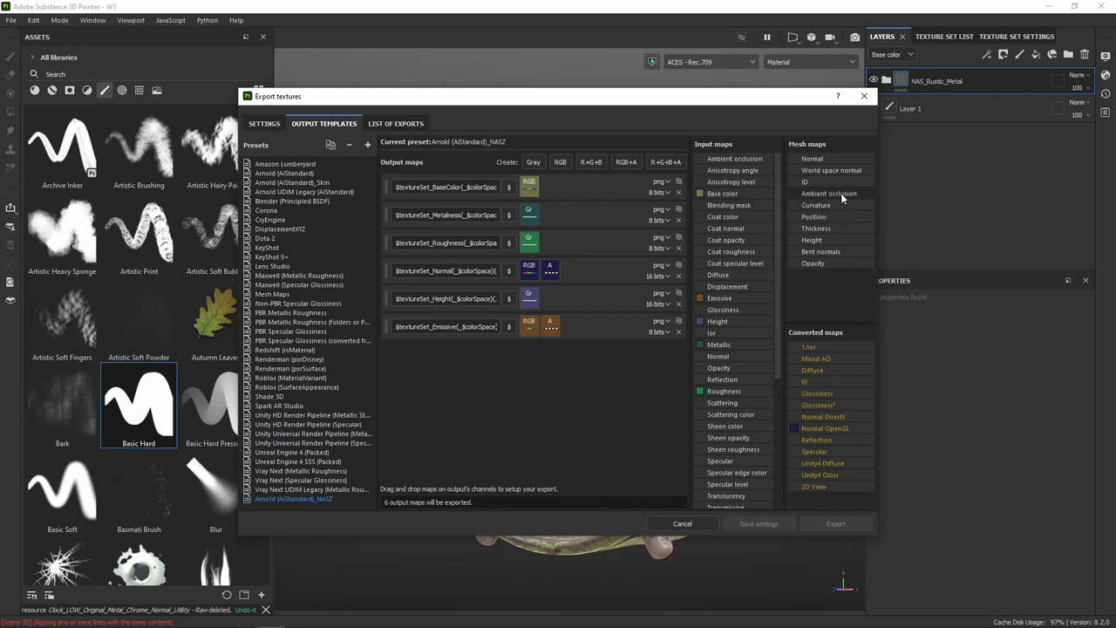
# - Add a new grayscale output map fed by the mesh Ambient occlusion on its gray channel
pyautogui.moveTo(838, 197); pyautogui.dragTo(529, 366)
pyautogui.moveTo(848, 190); pyautogui.dragTo(544, 194)
pyautogui.moveTo(824, 195); pyautogui.dragTo(582, 377)
pyautogui.click(534, 162)
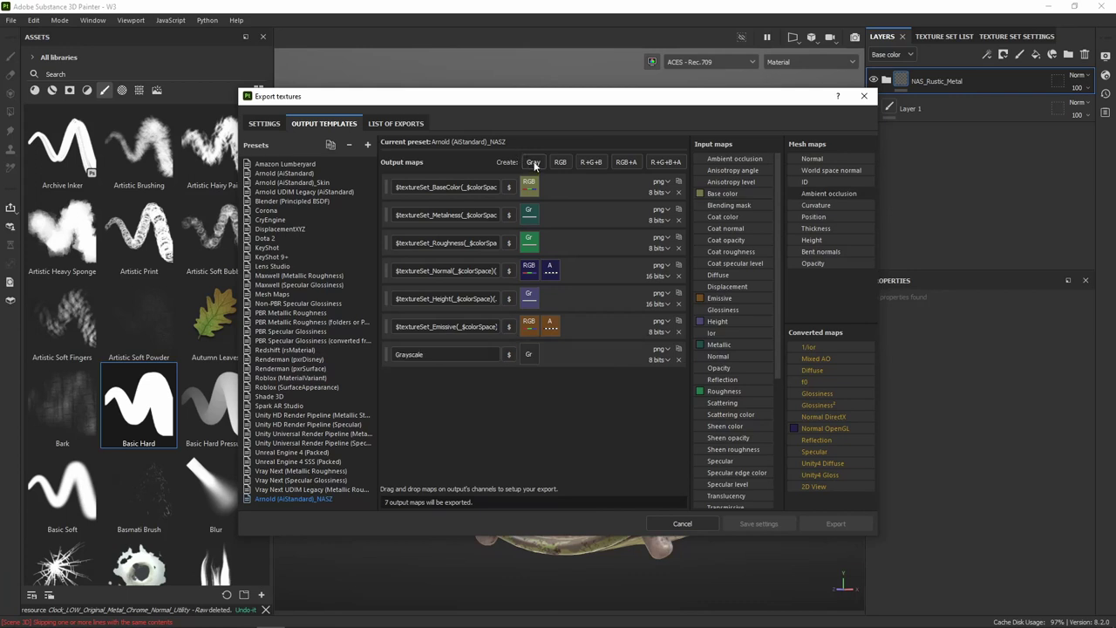
pyautogui.moveTo(824, 193)
pyautogui.mouseDown()
pyautogui.moveTo(553, 351)
pyautogui.moveTo(530, 352)
pyautogui.mouseUp()
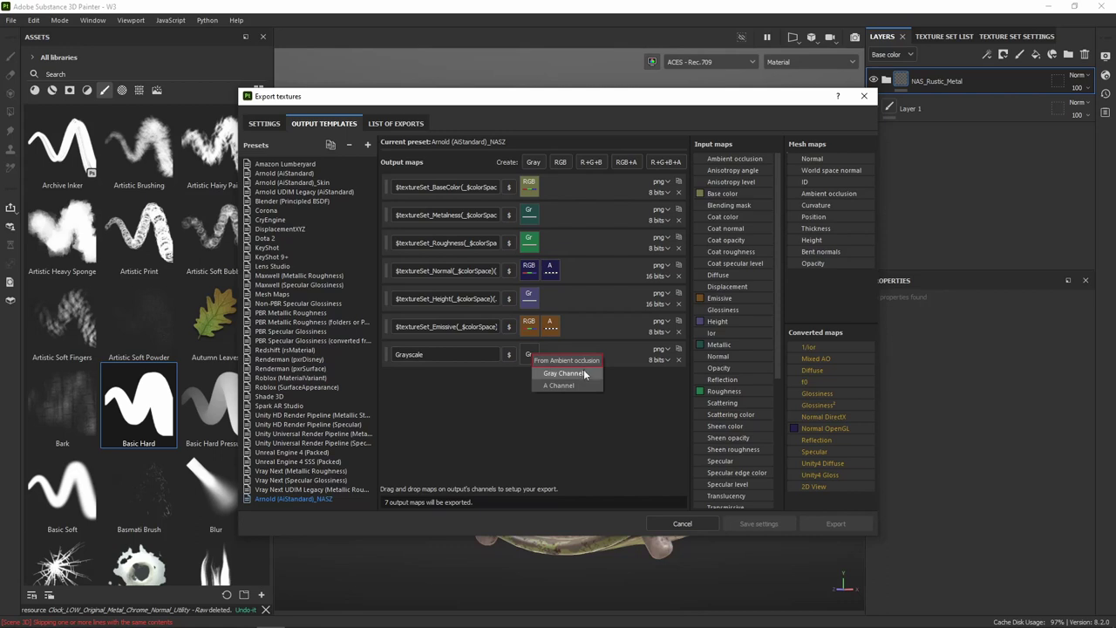
pyautogui.click(573, 374)
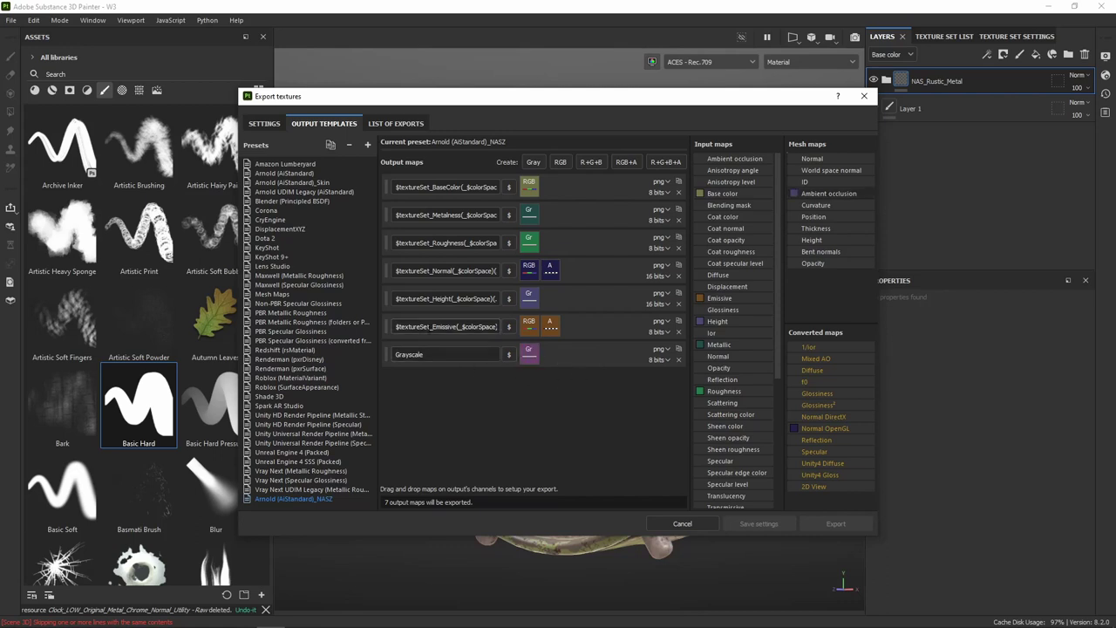
# - Name the new map $textureSet_Ambient_Occlusion, reusing the Emissive name pattern
pyautogui.doubleClick(424, 326)
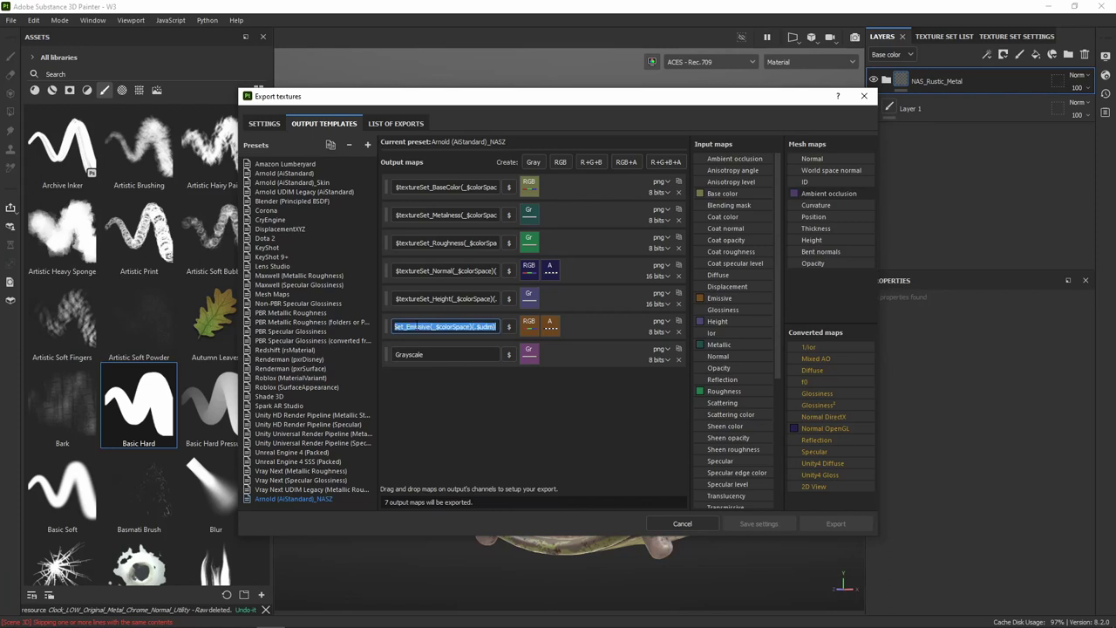
pyautogui.click(462, 358)
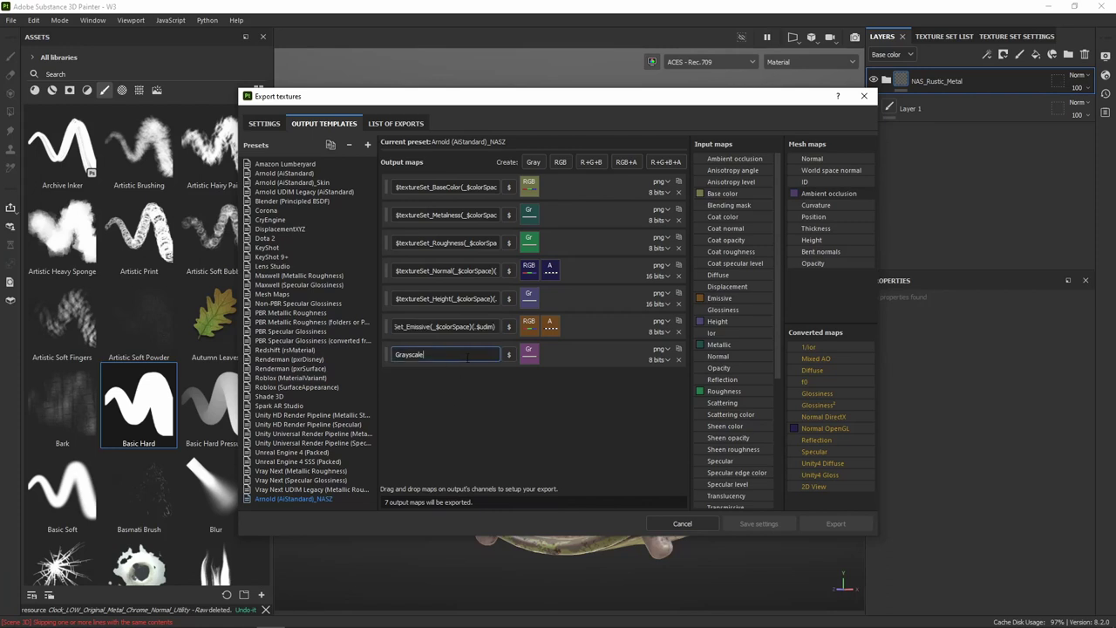
pyautogui.hotkey('ctrl', 'a')
pyautogui.hotkey('ctrl', 'v')
pyautogui.doubleClick(418, 354)
pyautogui.write('aMBIENT')
pyautogui.press('BackSpace')
pyautogui.press('BackSpace')
pyautogui.press('BackSpace')
pyautogui.press('BackSpace')
pyautogui.press('BackSpace')
pyautogui.press('BackSpace')
pyautogui.press('BackSpace')
pyautogui.write('A')
pyautogui.write('mbient')
pyautogui.write('O')
pyautogui.press('BackSpace')
pyautogui.write('_O')
pyautogui.write('cc')
pyautogui.write('lusion')
pyautogui.press('Return')
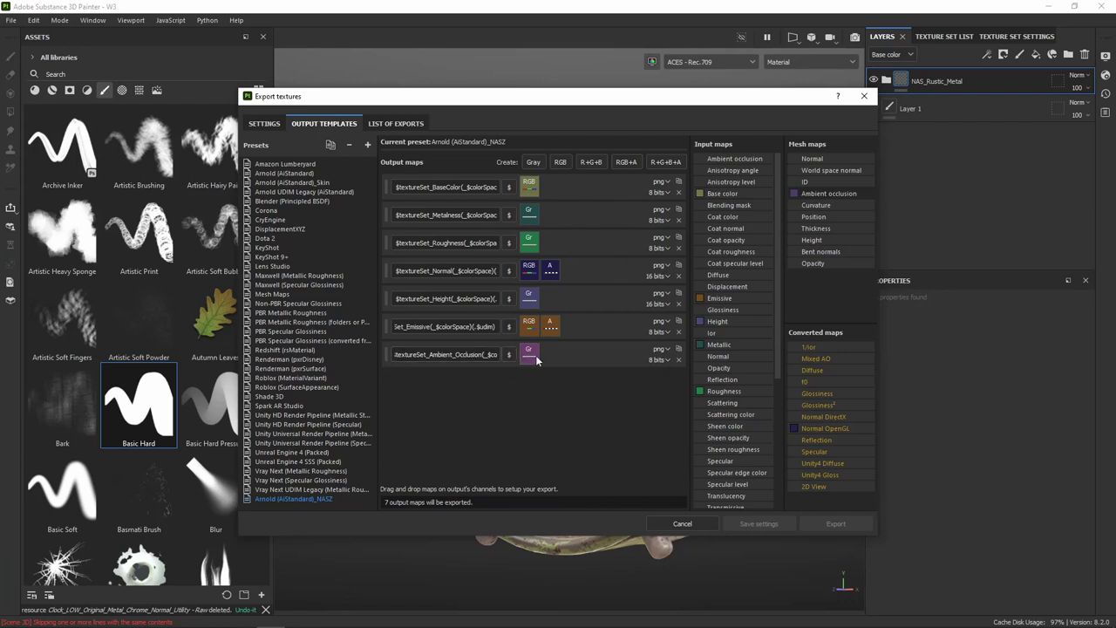
pyautogui.moveTo(529, 353)
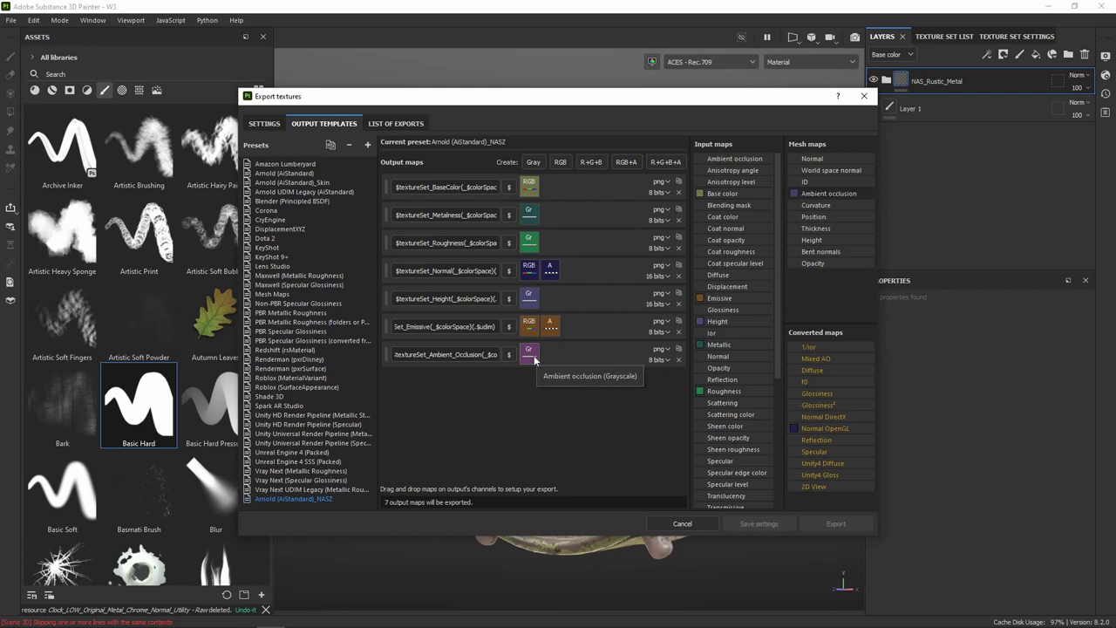
# - Set BaseColor, Metalness, Roughness, Emissive and Ambient_Occlusion to 16 bits, keeping Normal at 16 bits
pyautogui.click(667, 192)
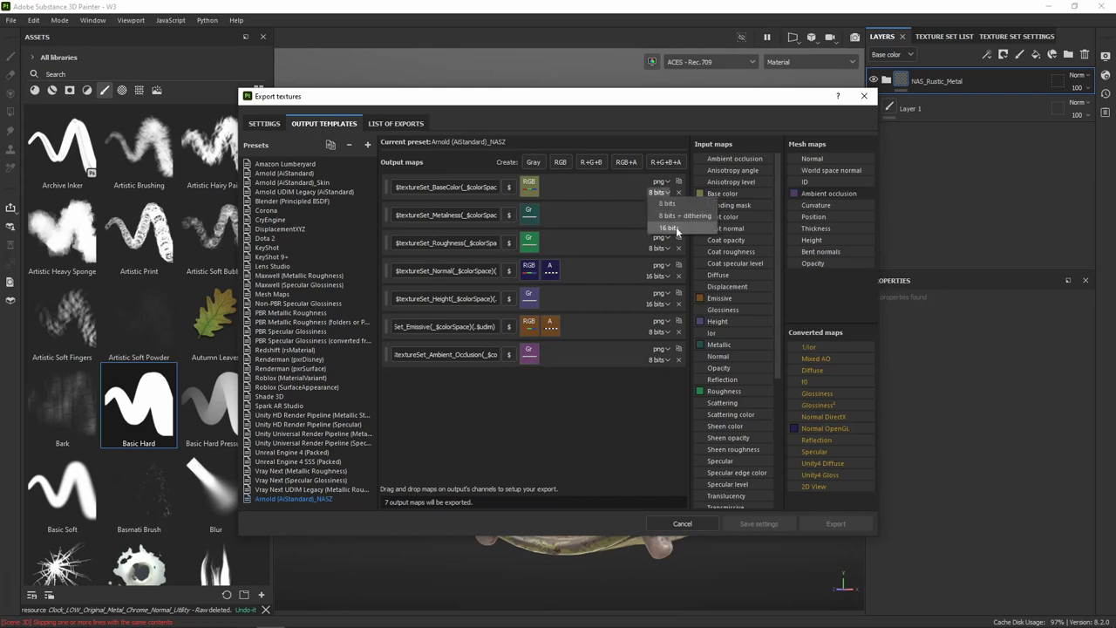
pyautogui.click(676, 227)
pyautogui.click(668, 222)
pyautogui.click(661, 245)
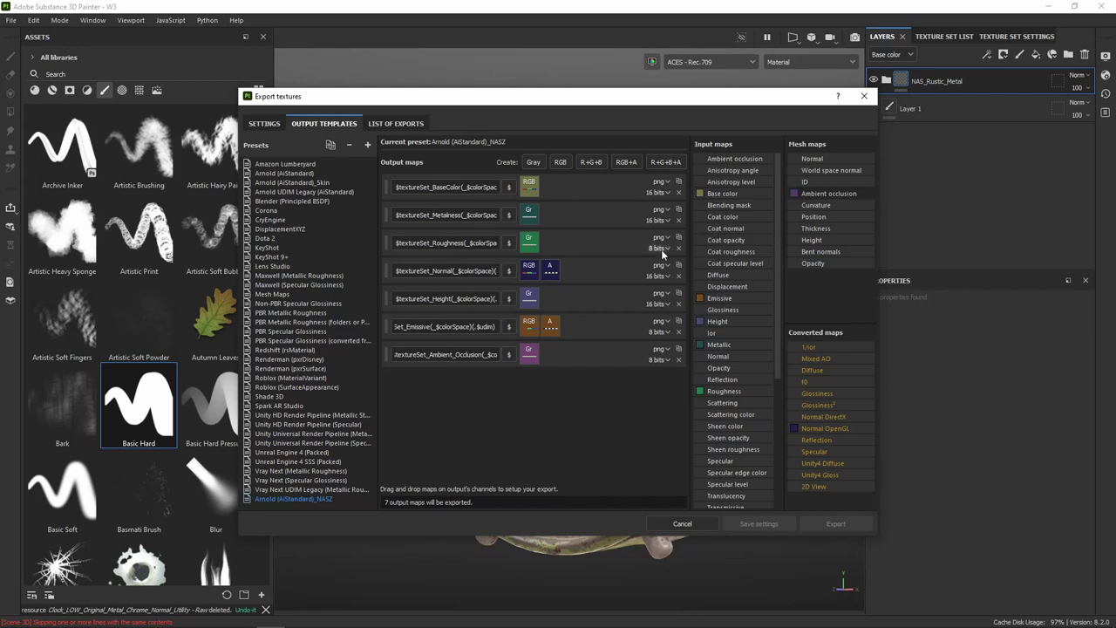
pyautogui.click(661, 250)
pyautogui.click(659, 274)
pyautogui.click(659, 280)
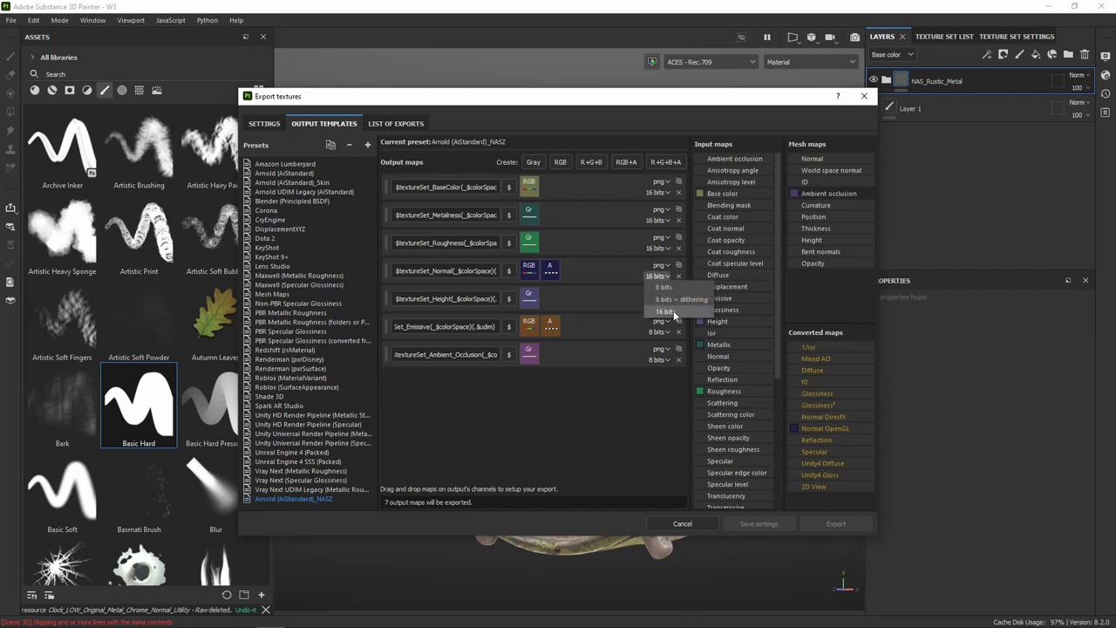
pyautogui.click(673, 311)
pyautogui.click(664, 331)
pyautogui.click(674, 364)
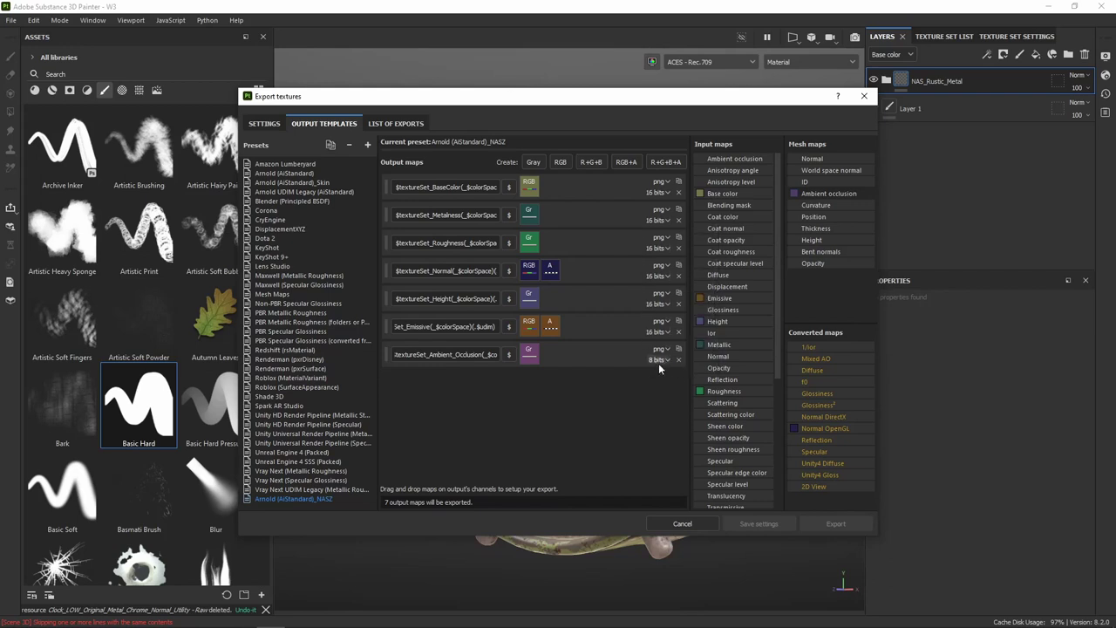
pyautogui.click(658, 360)
pyautogui.click(672, 390)
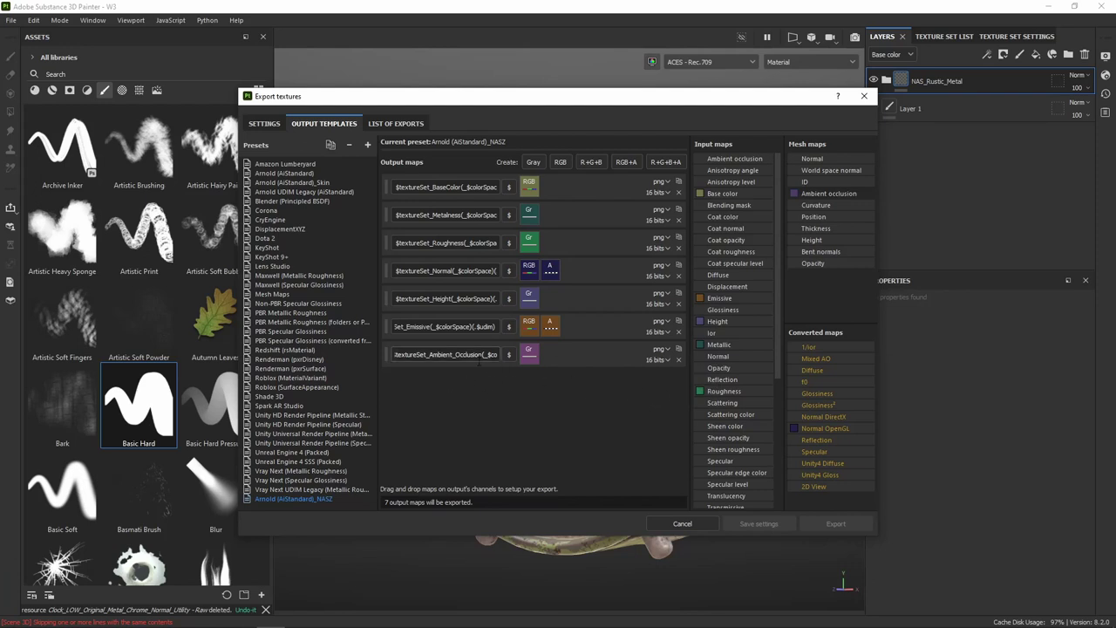
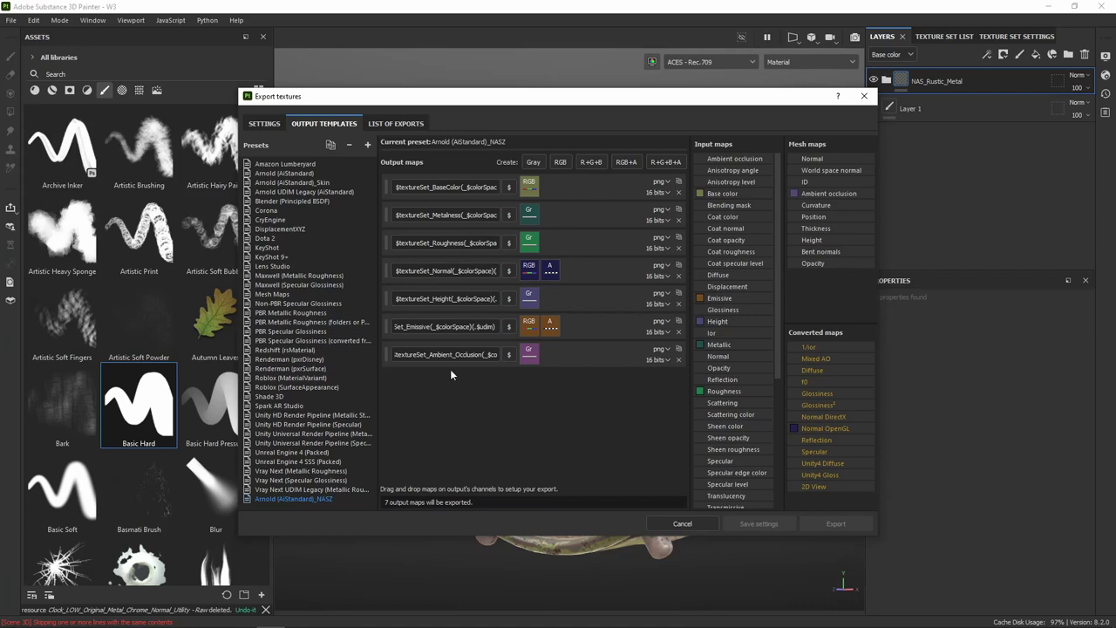
# - Add a grayscale output map driven by the Curvature mesh map
pyautogui.click(534, 162)
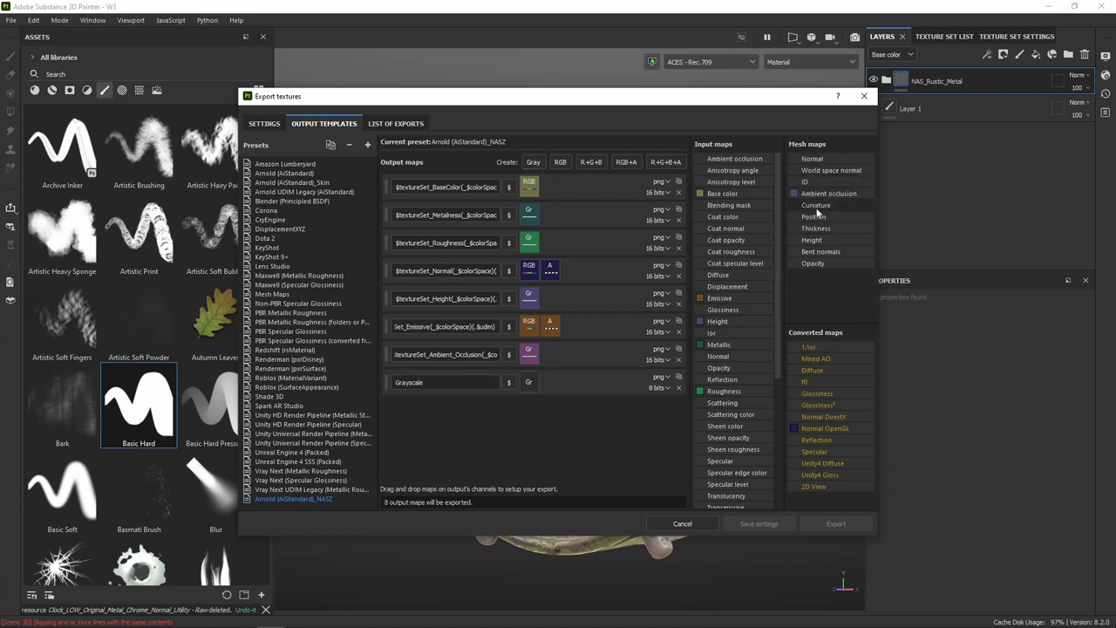
pyautogui.moveTo(817, 205); pyautogui.dragTo(532, 381)
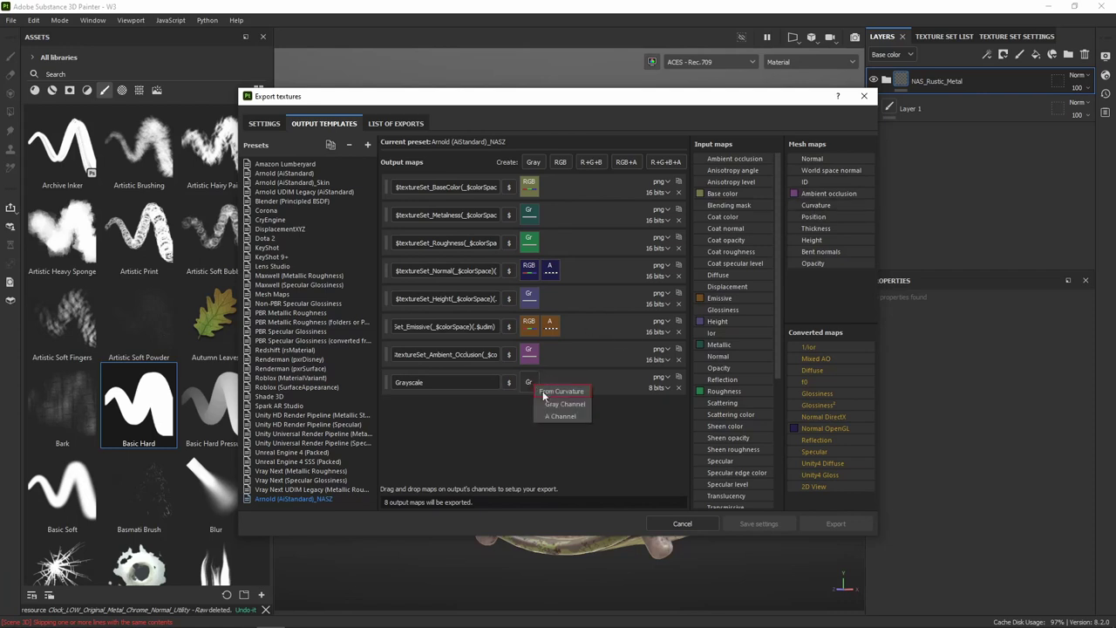
pyautogui.click(572, 405)
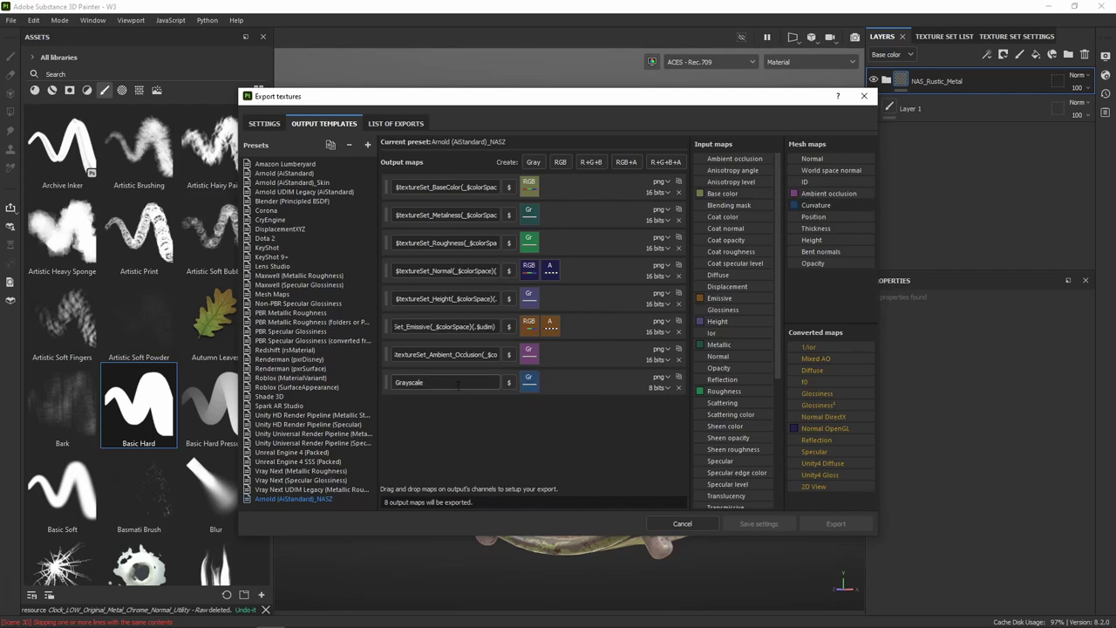
# - Name the new map $textureSet_Curvature, reusing the Ambient Occlusion naming pattern
pyautogui.press('Tab')
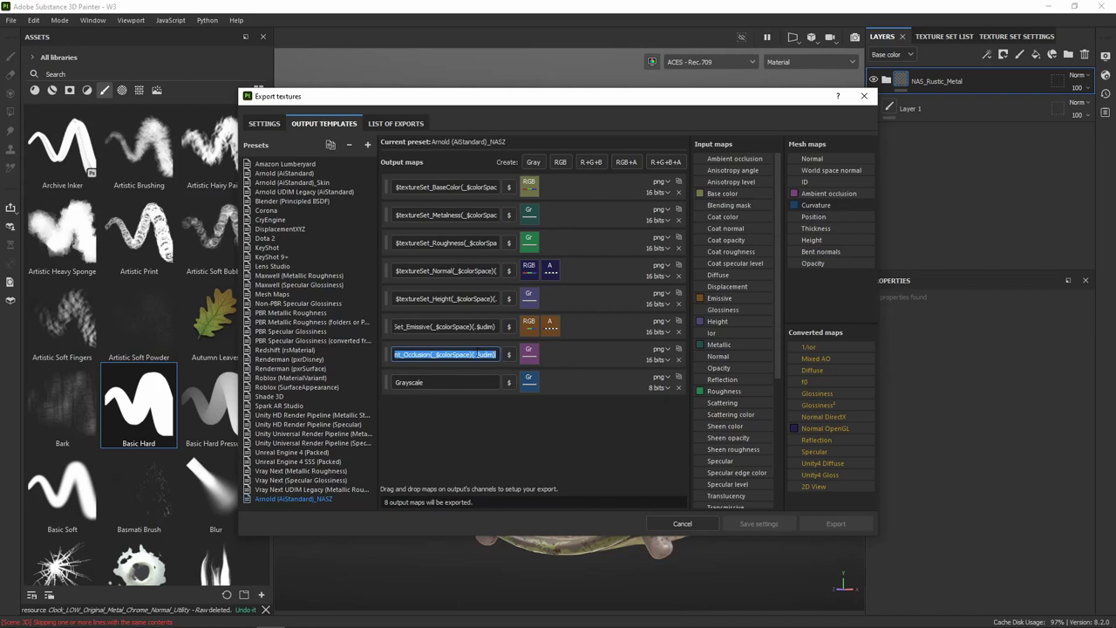
pyautogui.press('Tab')
pyautogui.hotkey('ctrl', 'v')
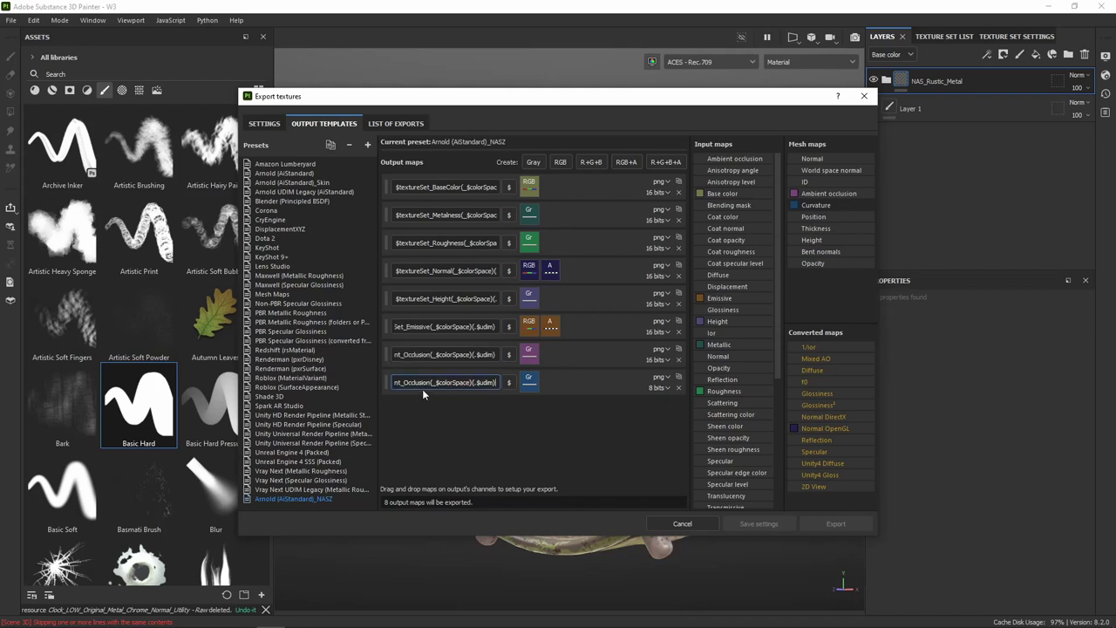
pyautogui.moveTo(439, 382)
pyautogui.mouseDown()
pyautogui.moveTo(372, 385)
pyautogui.moveTo(436, 382)
pyautogui.mouseUp()
pyautogui.write('Curvat')
pyautogui.write('ure(_$colorSpac')
pyautogui.click(517, 437)
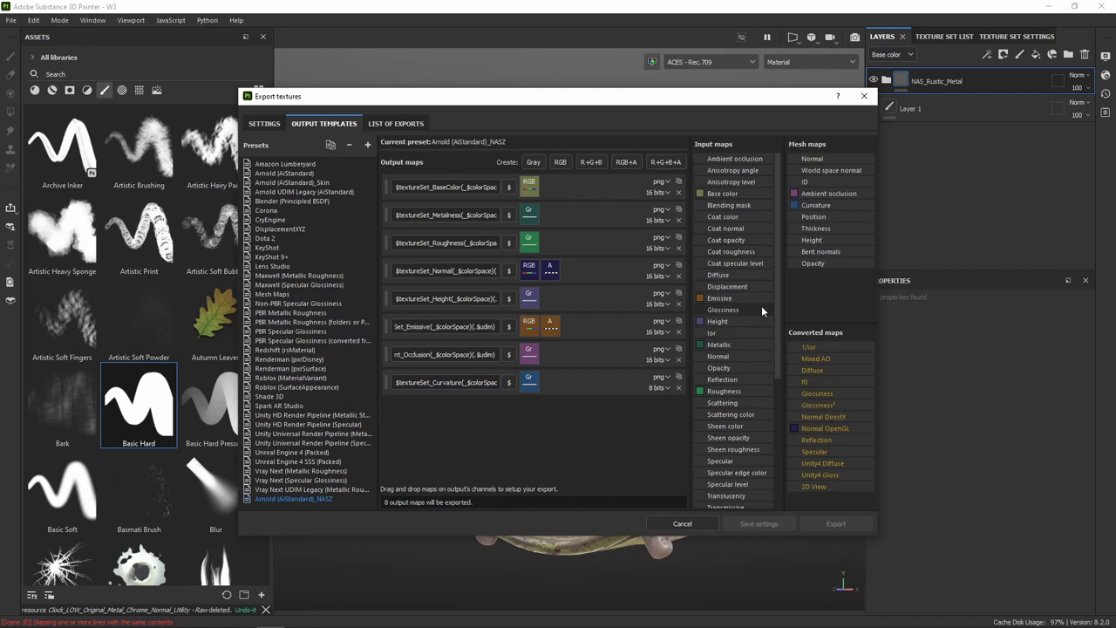
pyautogui.moveTo(778, 274); pyautogui.dragTo(778, 359)
pyautogui.scroll(5, 729, 319)
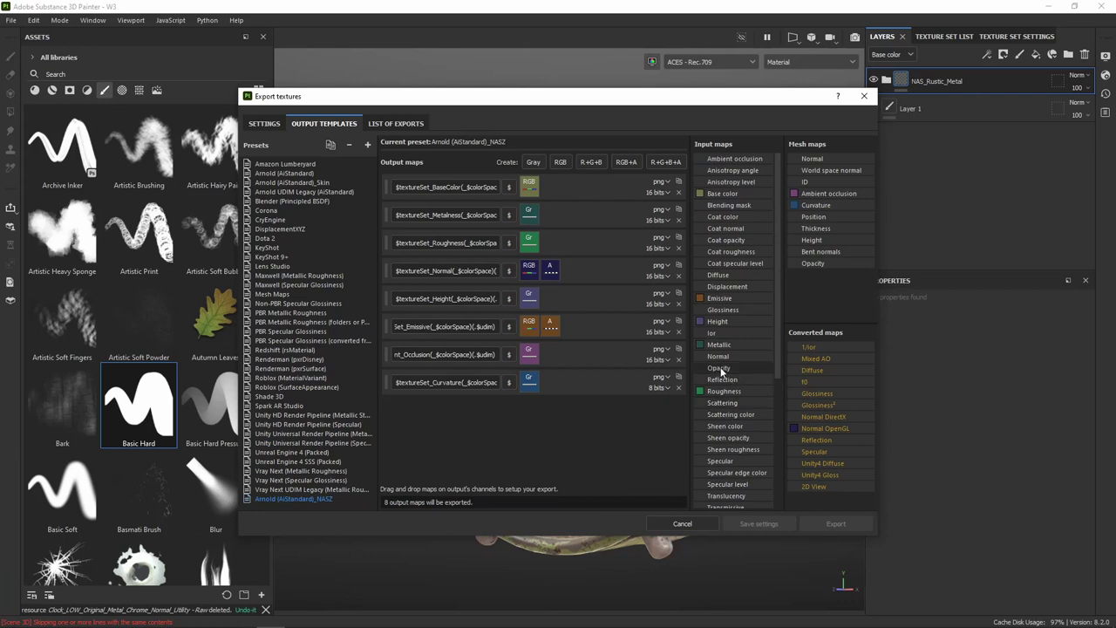
# - Add another grayscale output map driven by the Opacity input map
pyautogui.click(532, 164)
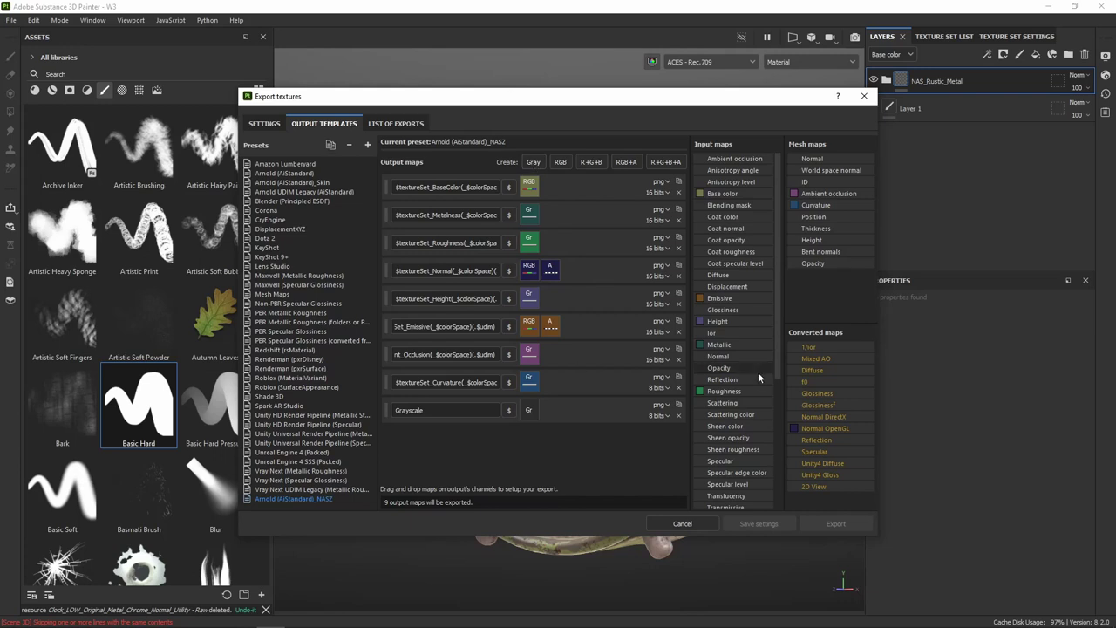
pyautogui.moveTo(718, 367)
pyautogui.mouseDown()
pyautogui.moveTo(606, 406)
pyautogui.moveTo(528, 411)
pyautogui.mouseUp()
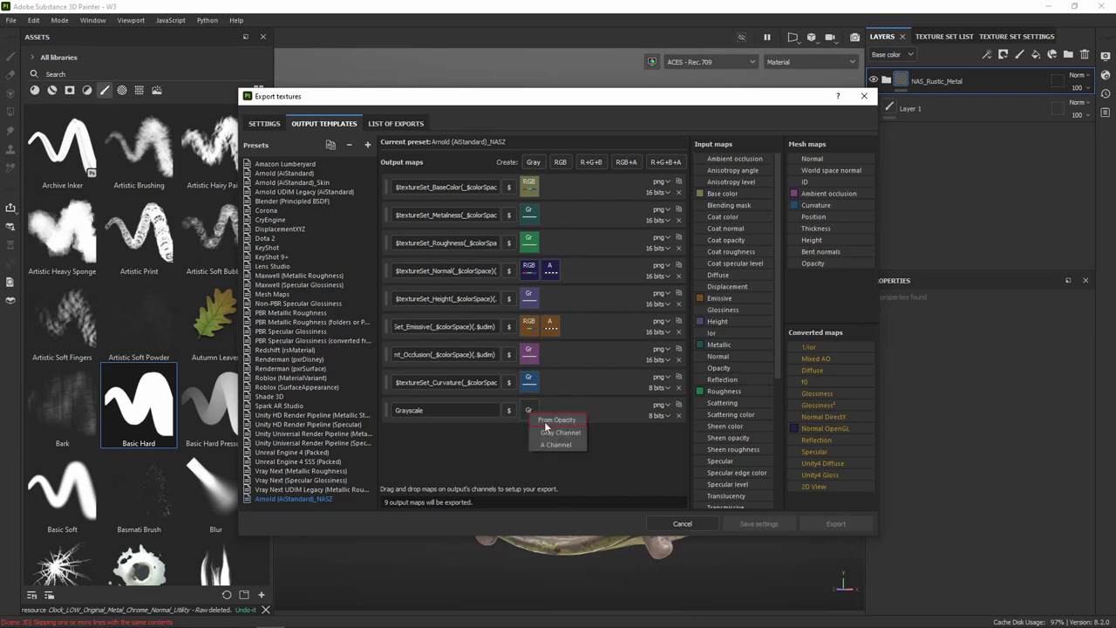
pyautogui.click(571, 441)
# - Name the new map $textureSet_Refraction, based on the Curvature map's name
pyautogui.click(410, 410)
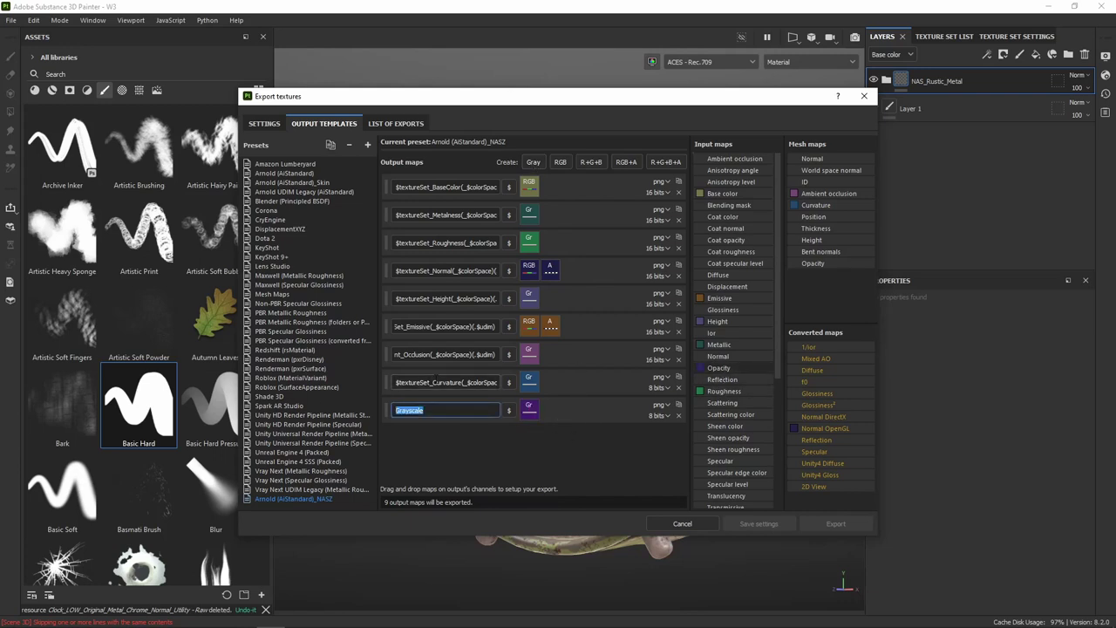
pyautogui.click(436, 382)
pyautogui.hotkey('ctrl', 'c')
pyautogui.click(441, 410)
pyautogui.hotkey('ctrl', 'v')
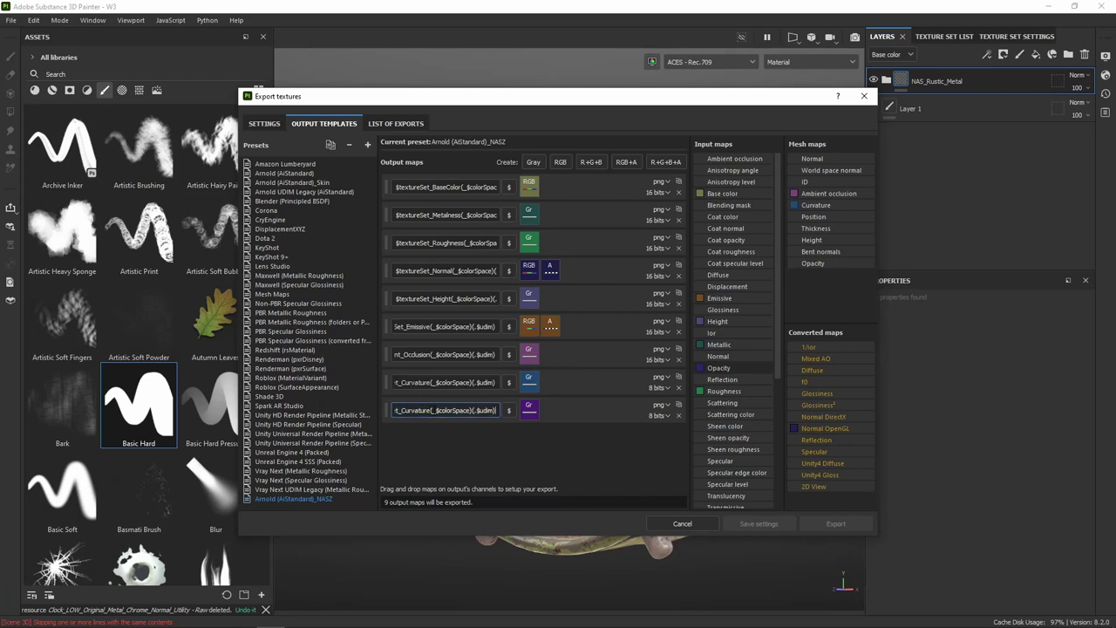
pyautogui.moveTo(462, 410); pyautogui.dragTo(433, 411)
pyautogui.write('Re')
pyautogui.write('frac')
pyautogui.write('tion')
pyautogui.press('Return')
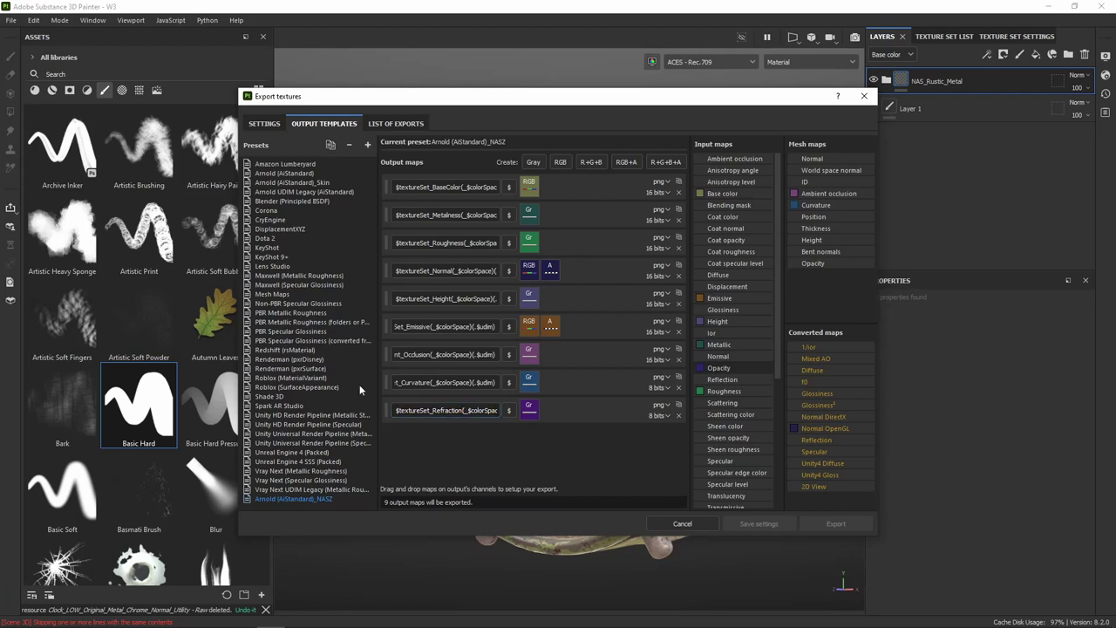
# - Keep Curvature at 8 bits and set the Refraction map to 16 bits
pyautogui.click(664, 387)
pyautogui.click(672, 425)
pyautogui.click(668, 414)
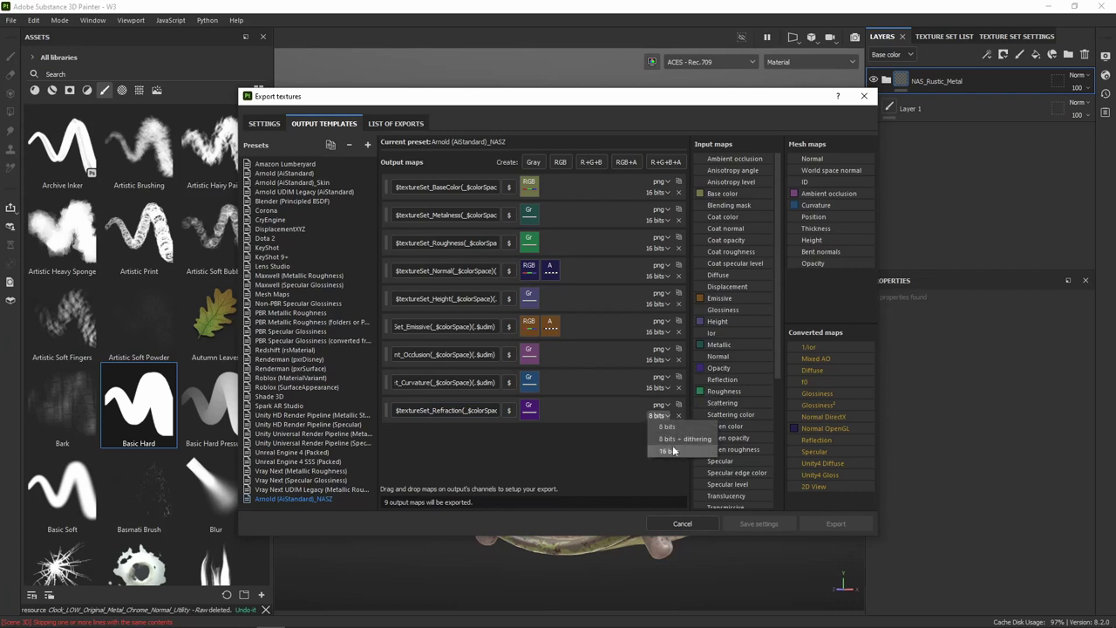
pyautogui.click(676, 452)
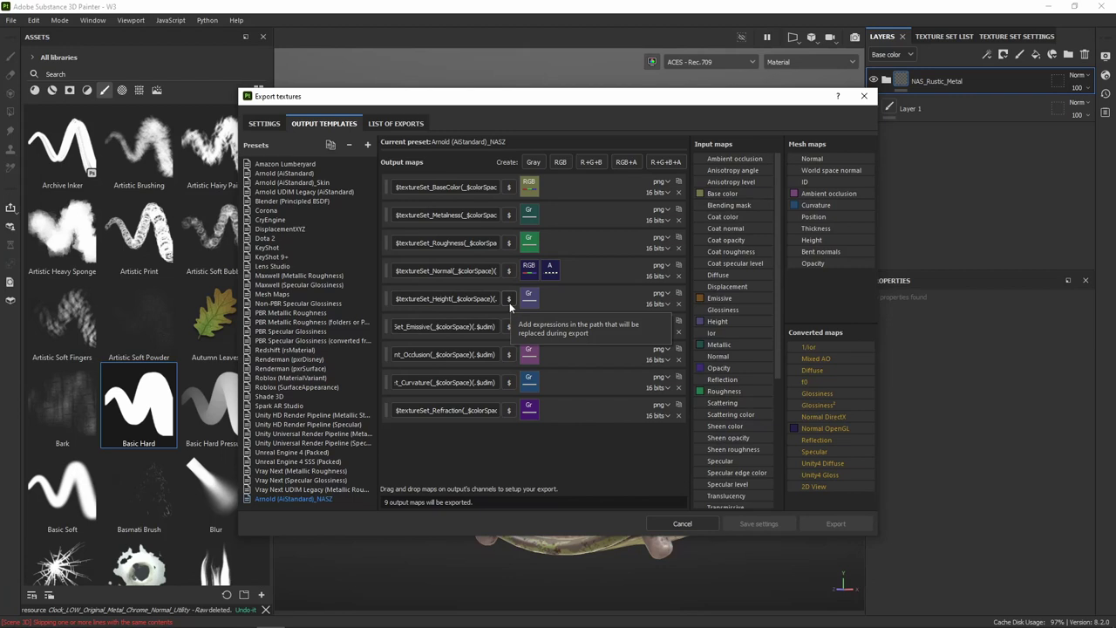
# - Review the nine png output maps of the Arnold (AiStandard)_NASZ template
pyautogui.moveTo(720, 298); pyautogui.dragTo(530, 326)
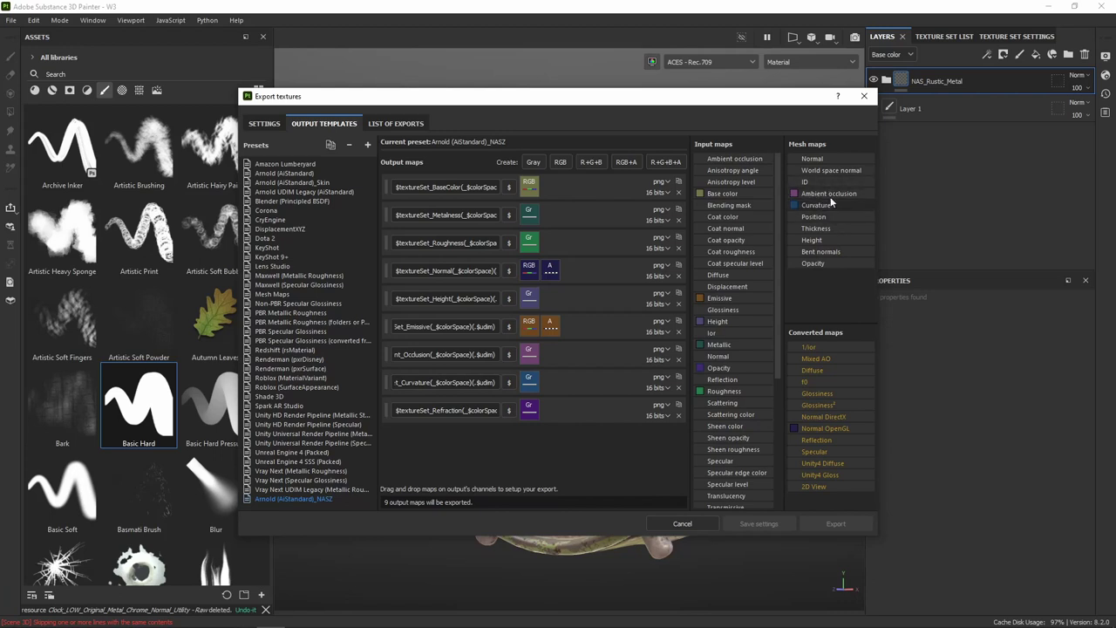
pyautogui.scroll(-3, 723, 388)
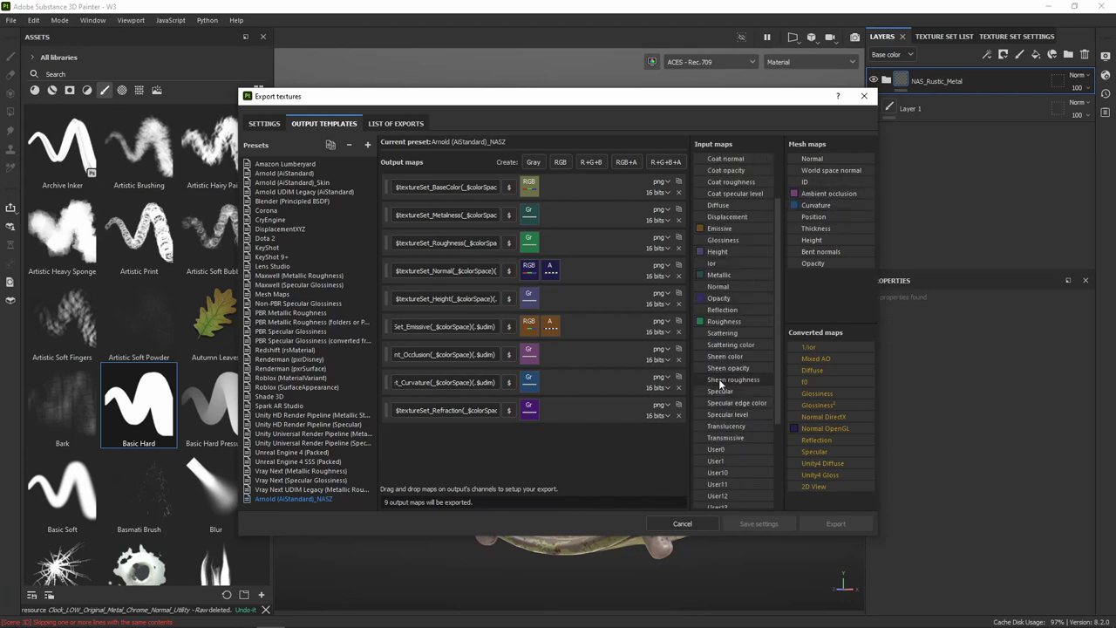
pyautogui.scroll(3, 728, 253)
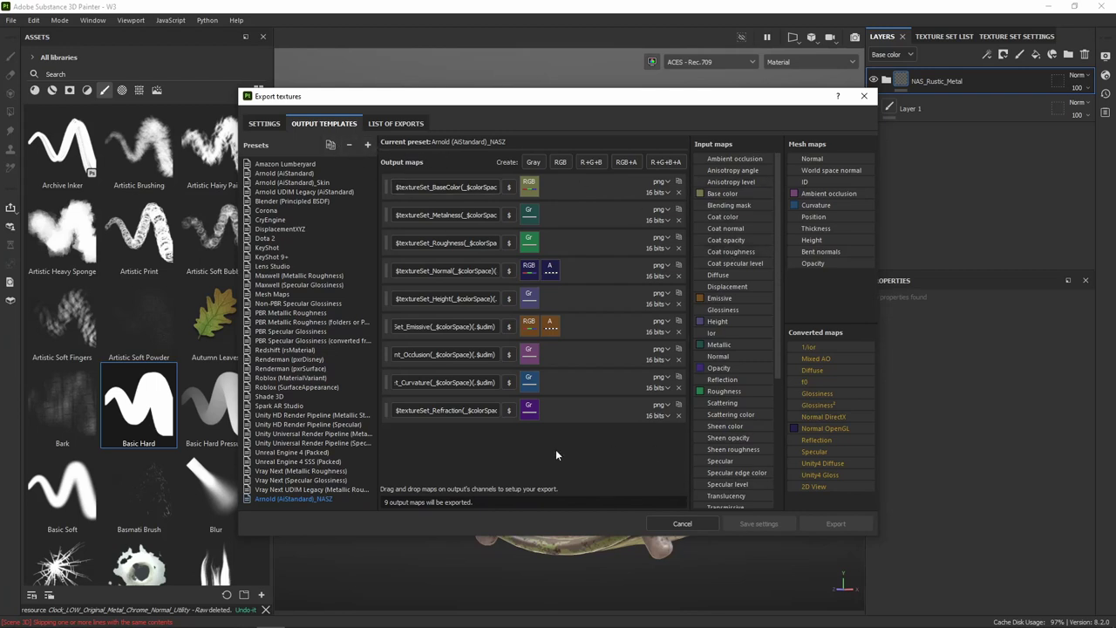
# - Set the global output template to Arnold (AiStandard)_NASZ
pyautogui.click(262, 126)
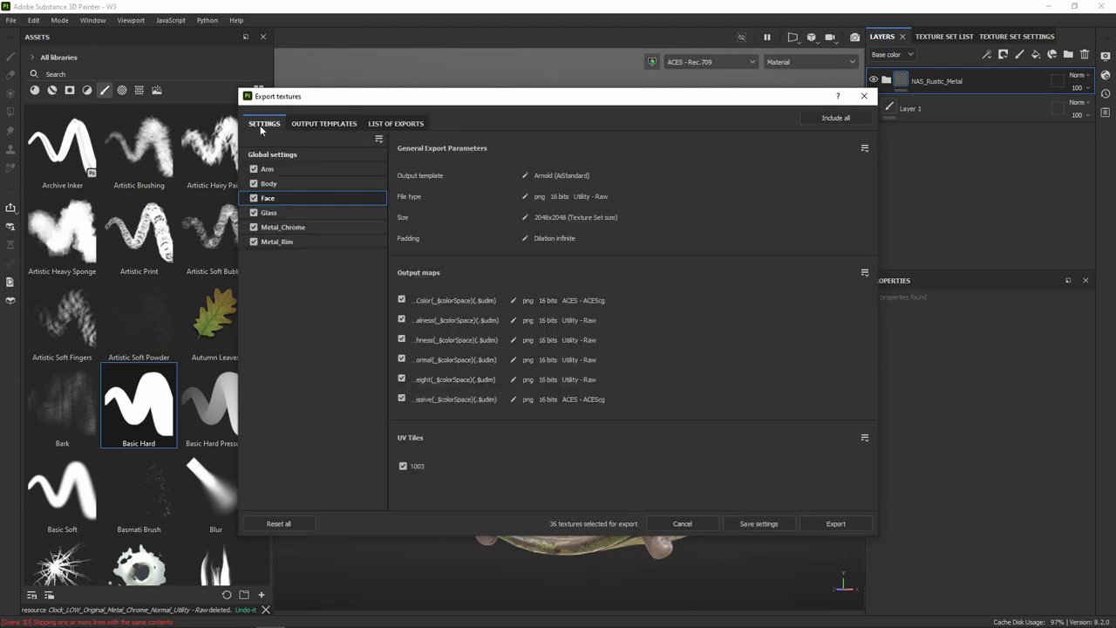
pyautogui.click(300, 155)
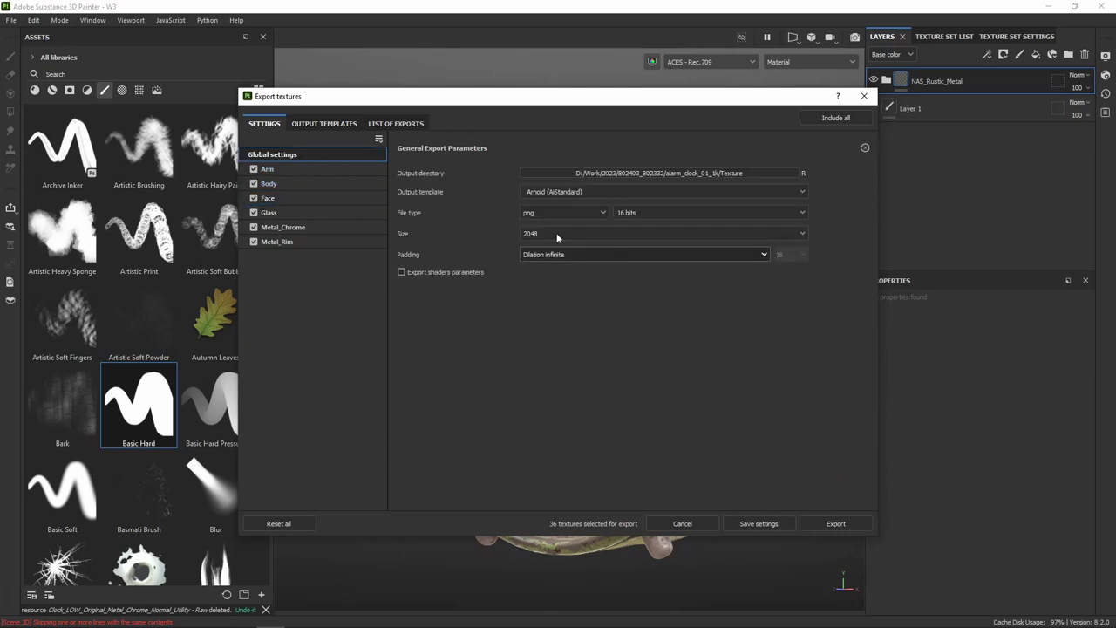
pyautogui.click(599, 193)
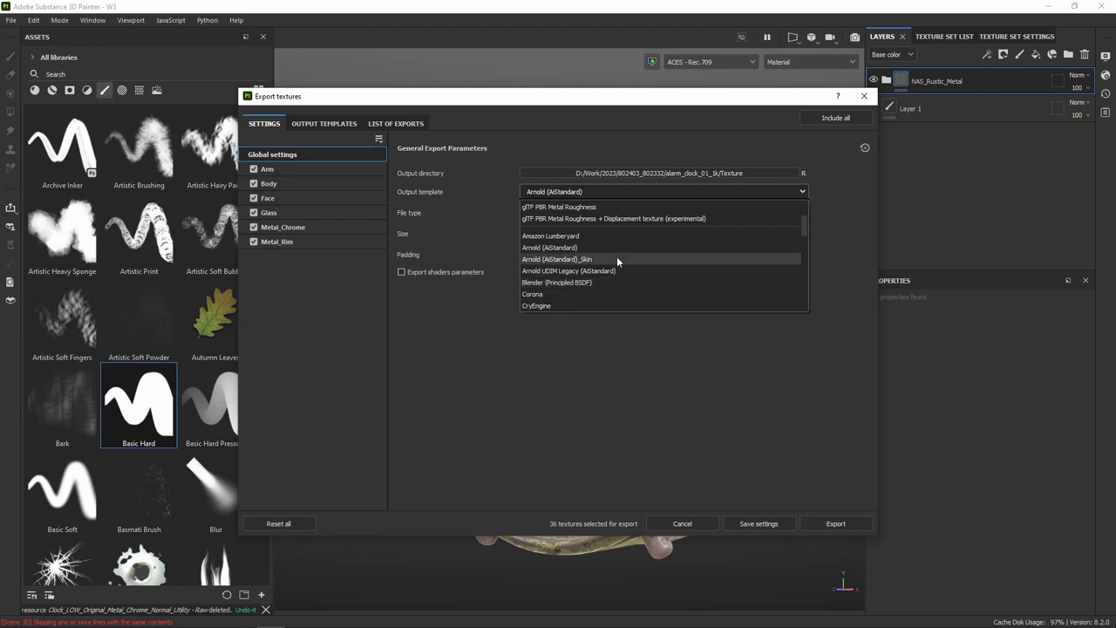
pyautogui.scroll(-5, 606, 284)
pyautogui.scroll(-5, 606, 284)
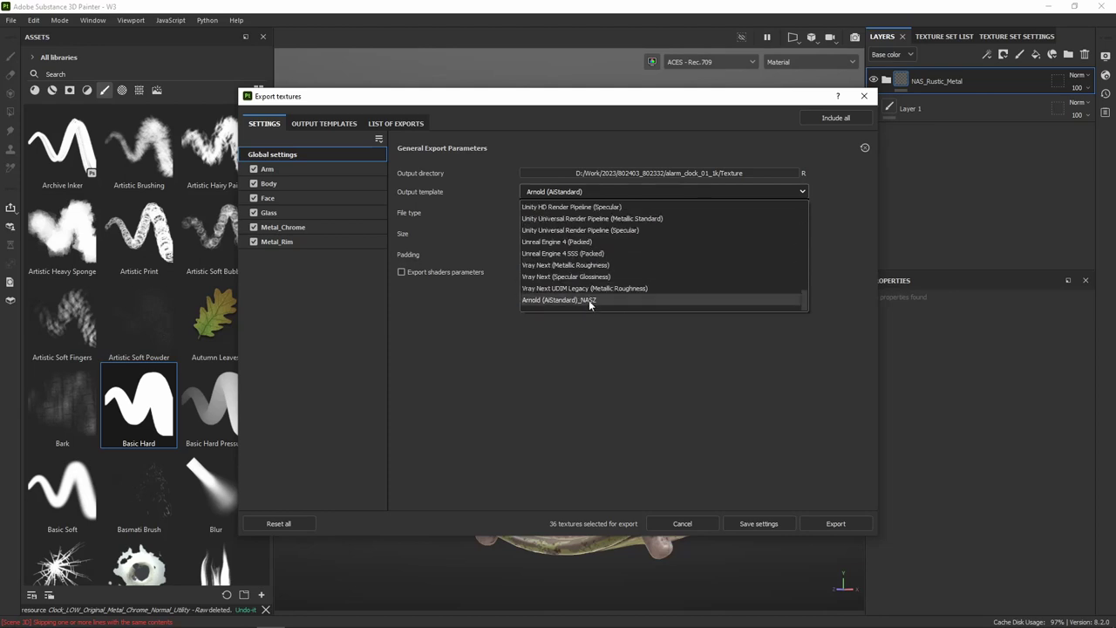
pyautogui.click(589, 300)
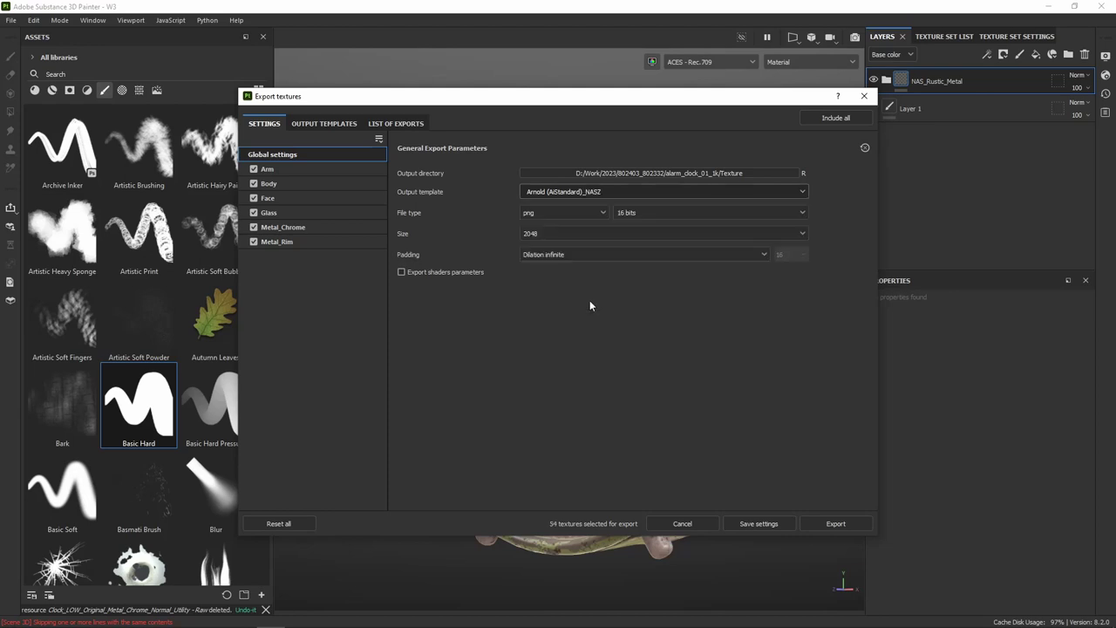
# - Check the Arm set's maps and preview the 54 textures listed for export
pyautogui.click(289, 170)
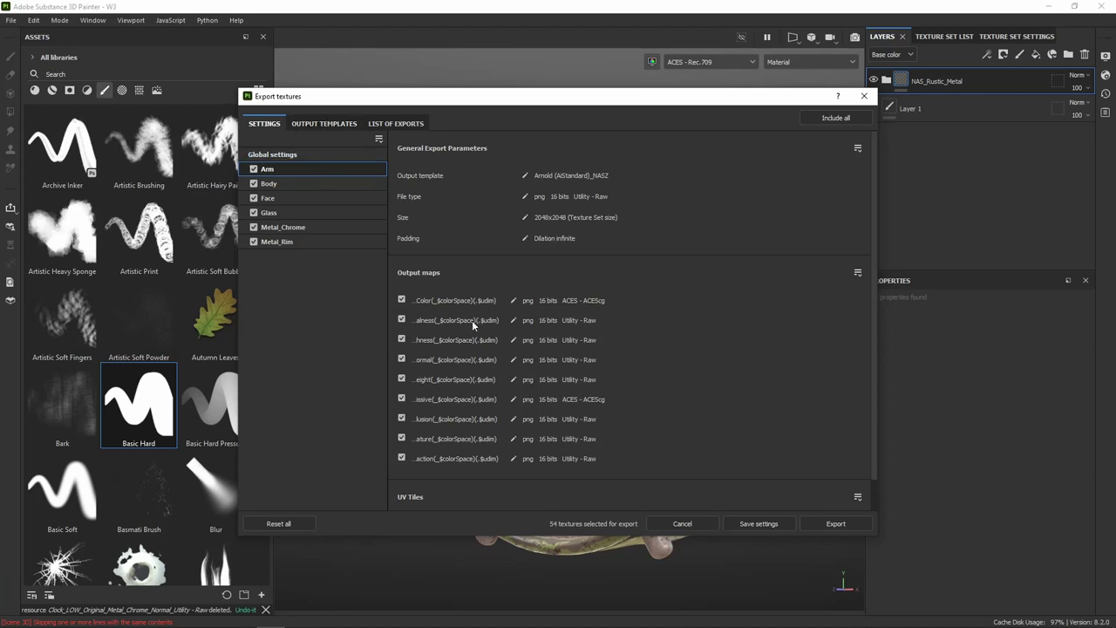
pyautogui.click(336, 125)
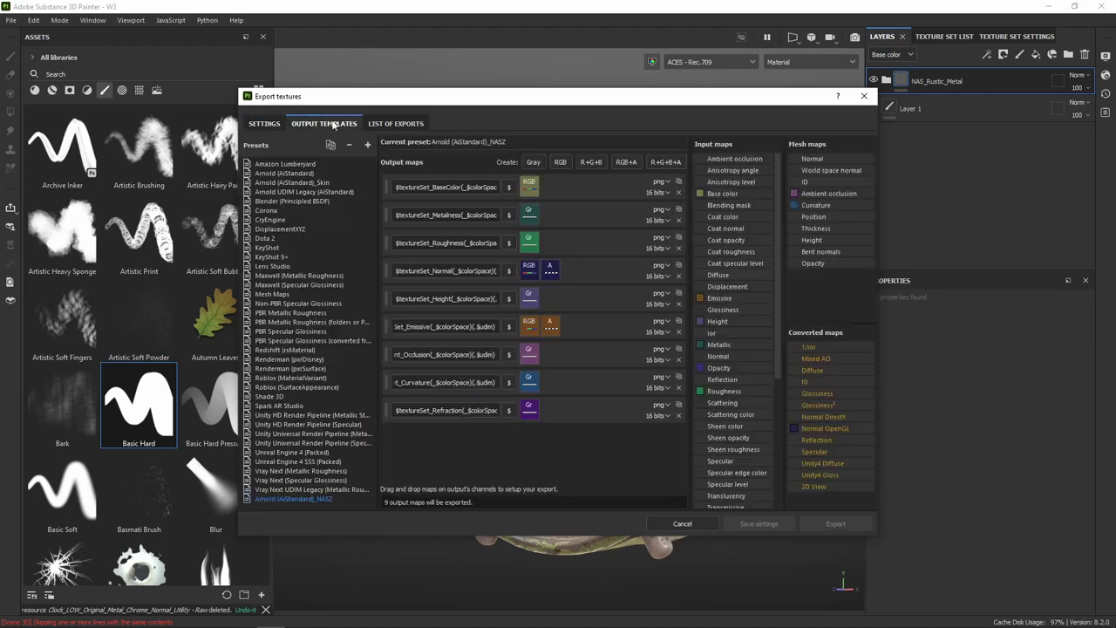
pyautogui.click(401, 125)
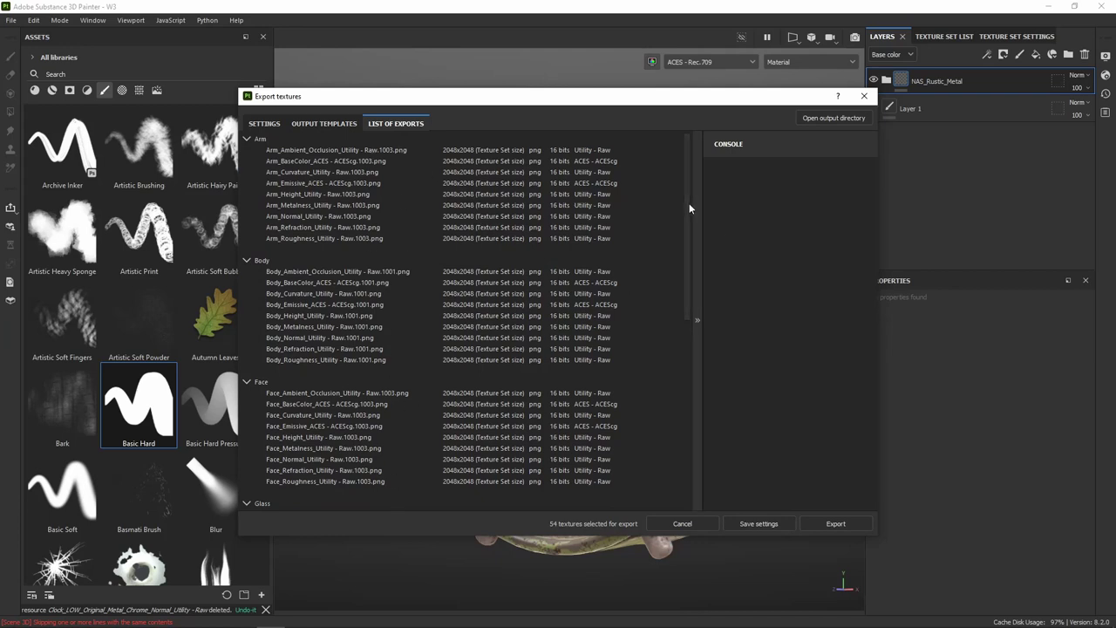
# - Export all 54 textures from the Export textures dialog
pyautogui.moveTo(689, 203)
pyautogui.mouseDown()
pyautogui.moveTo(679, 462)
pyautogui.moveTo(672, 152)
pyautogui.mouseUp()
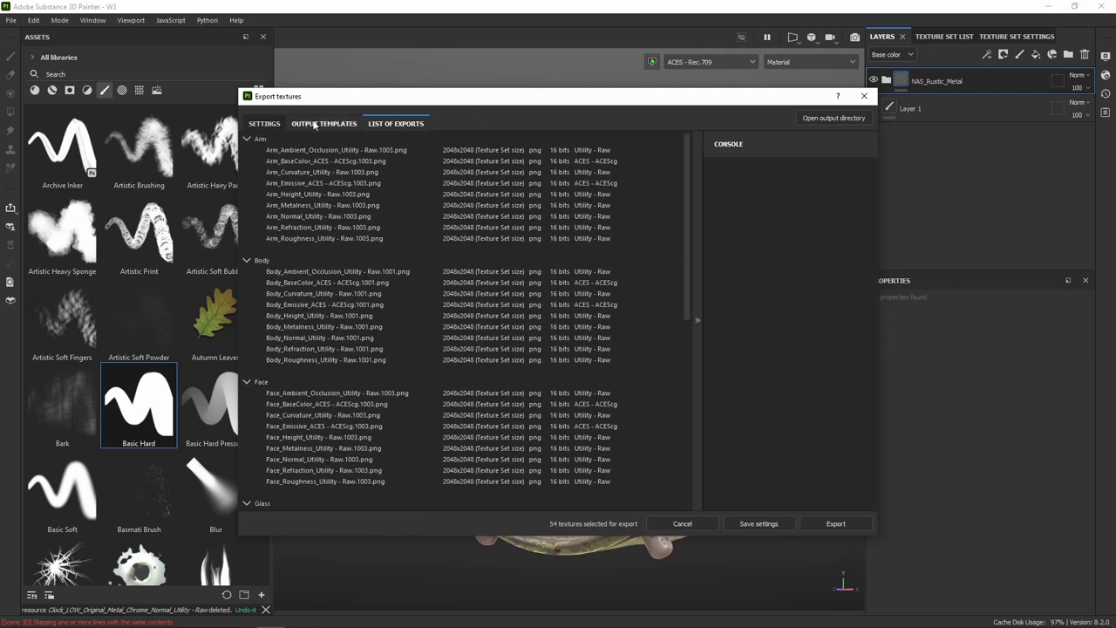
pyautogui.click(766, 524)
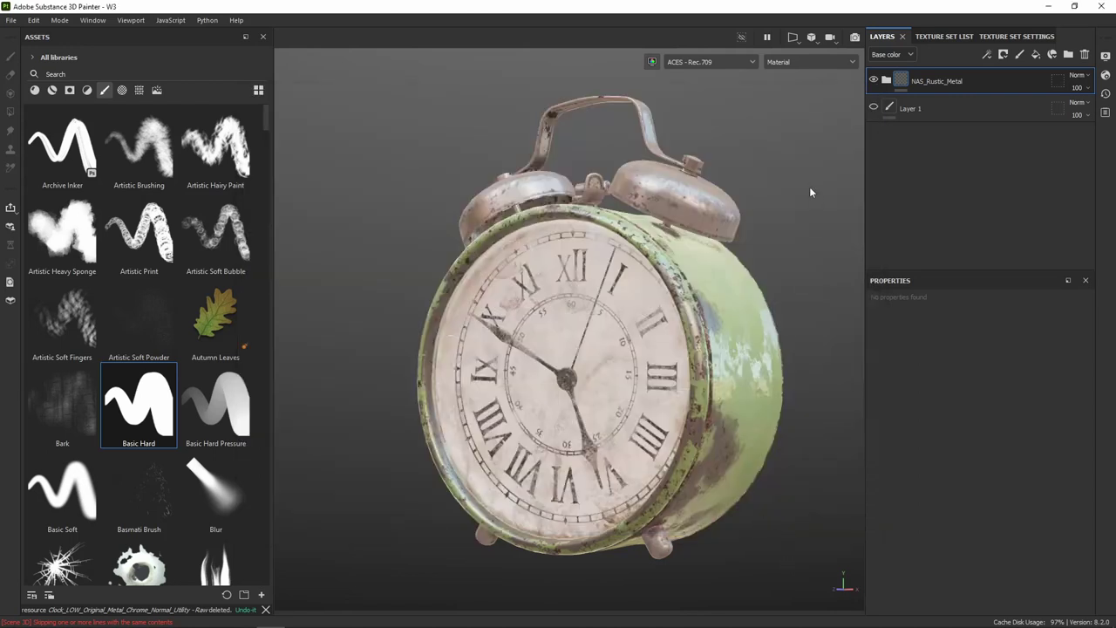
pyautogui.click(11, 20)
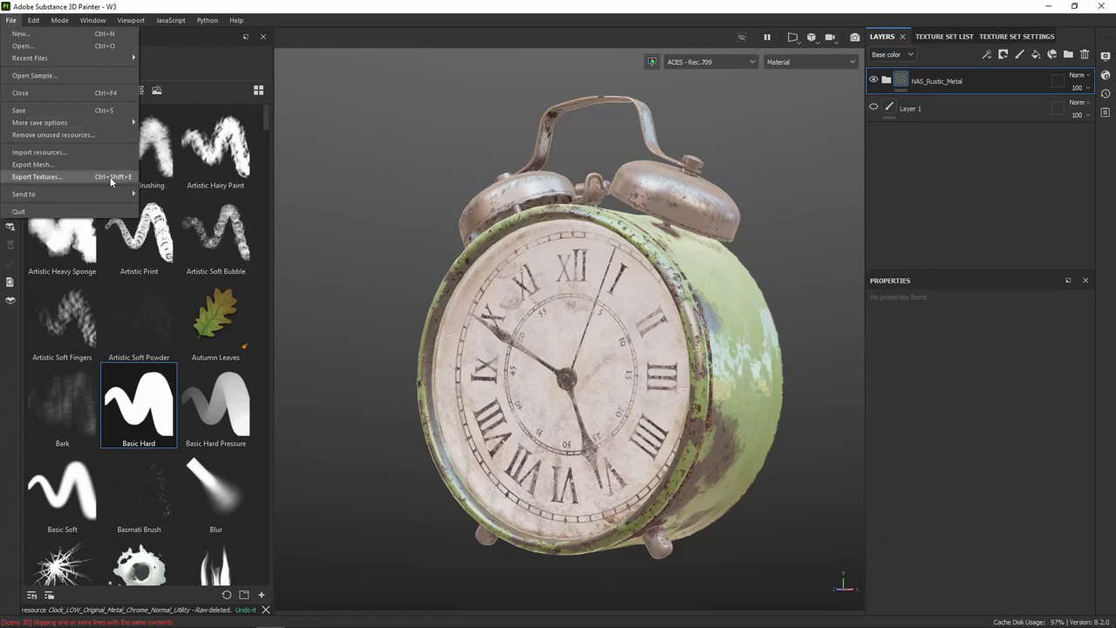
pyautogui.press('Escape')
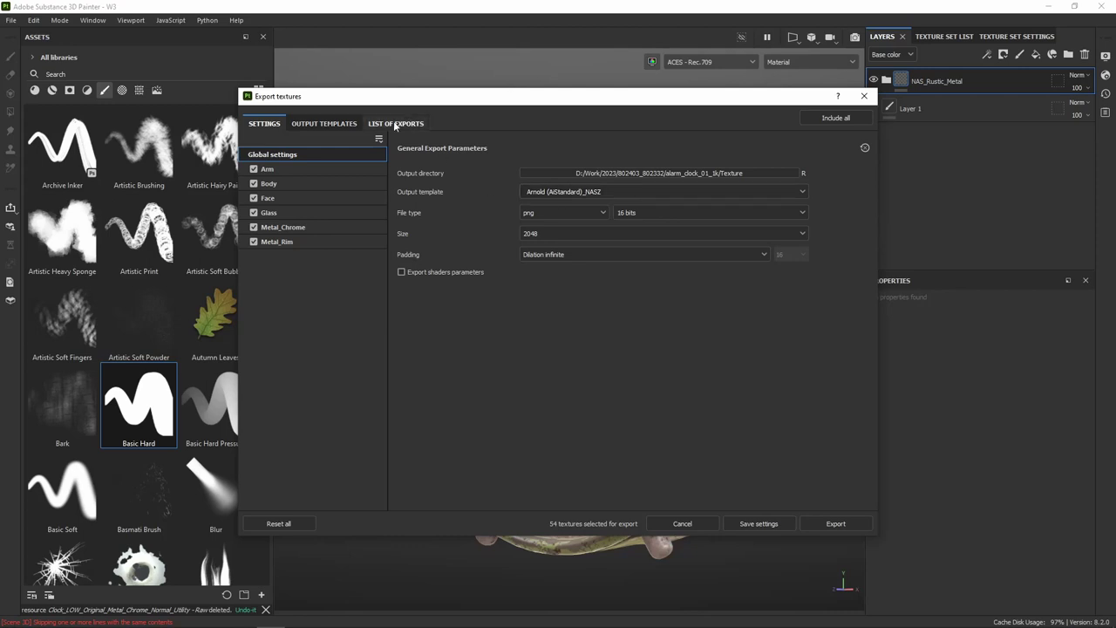
pyautogui.click(324, 123)
pyautogui.click(396, 123)
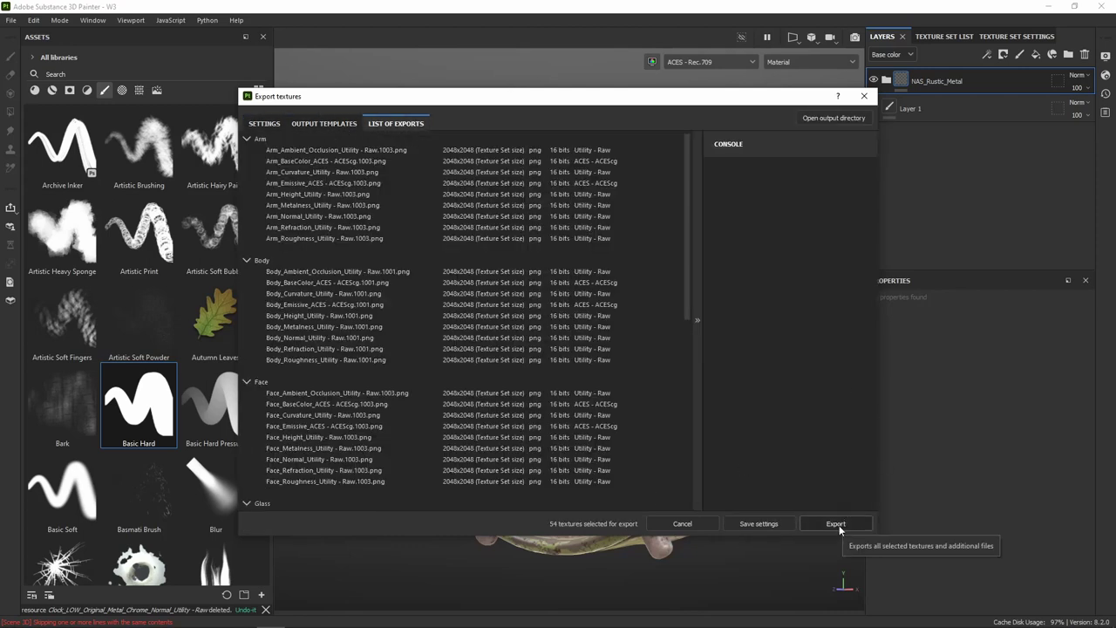
pyautogui.click(838, 525)
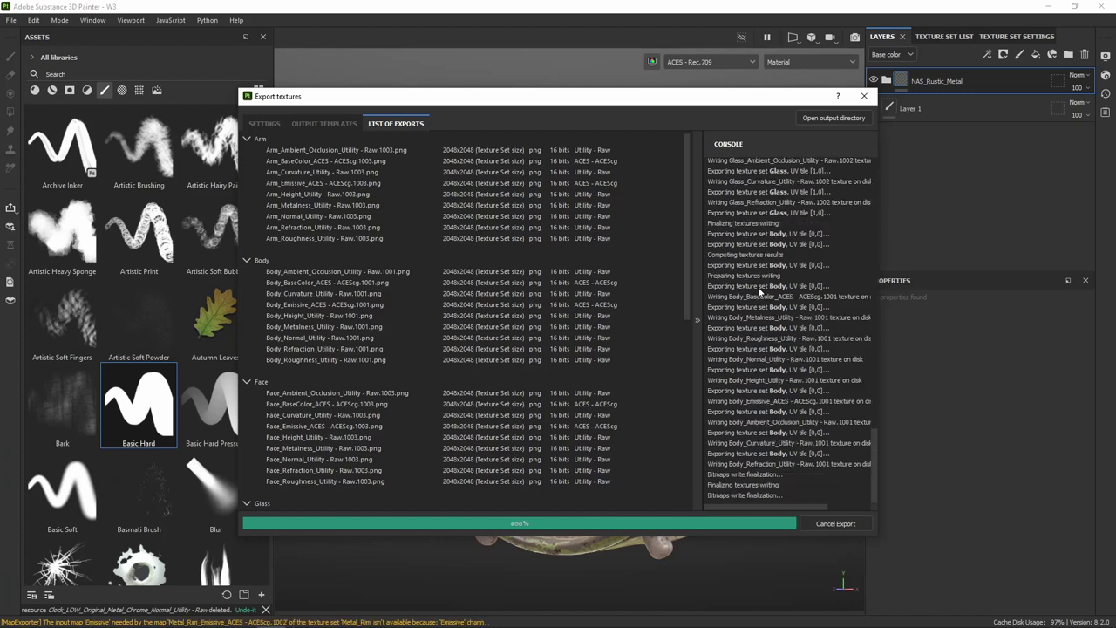
# - Open the Texture output folder in File Explorer
pyautogui.click(831, 118)
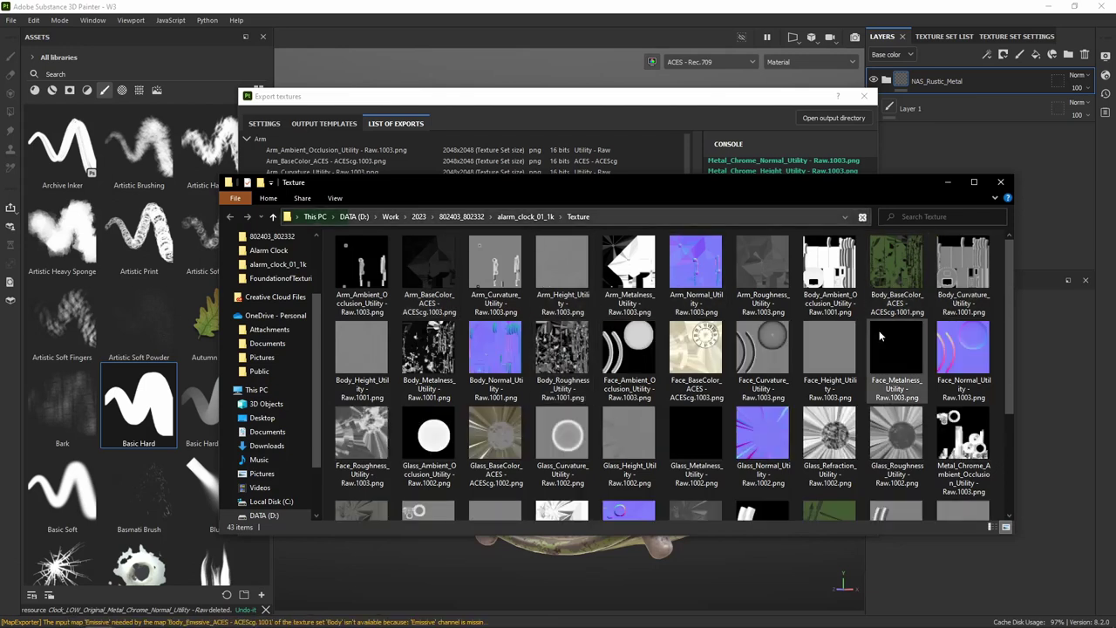
pyautogui.scroll(-3, 842, 301)
pyautogui.scroll(3, 850, 314)
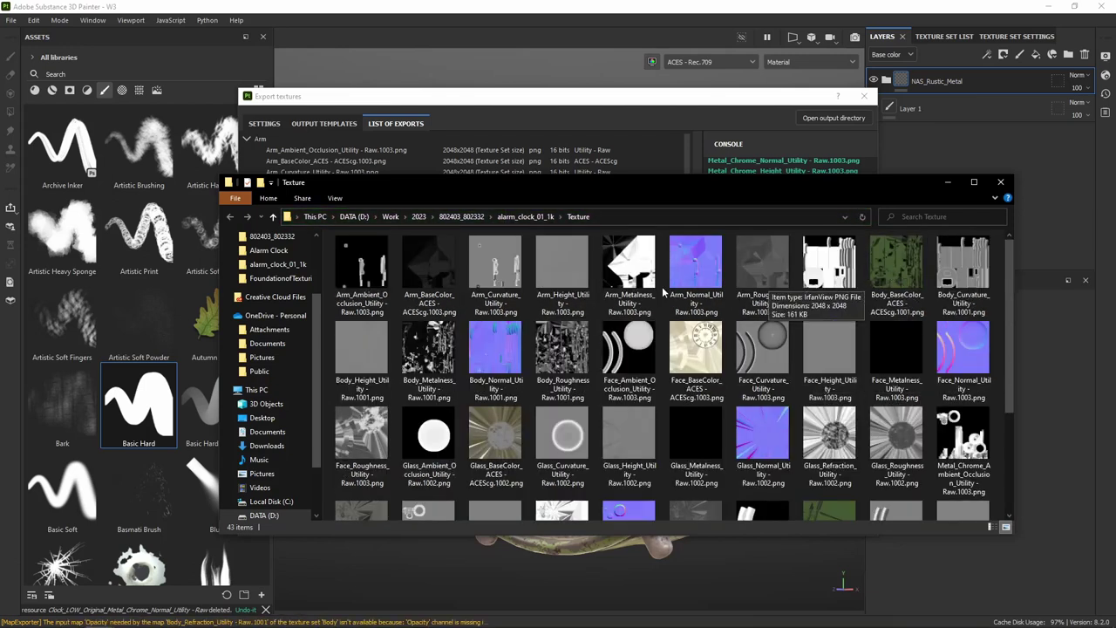
# - Preview Face_BaseColor in IrfanView, then return to Painter's finished export results
pyautogui.doubleClick(702, 350)
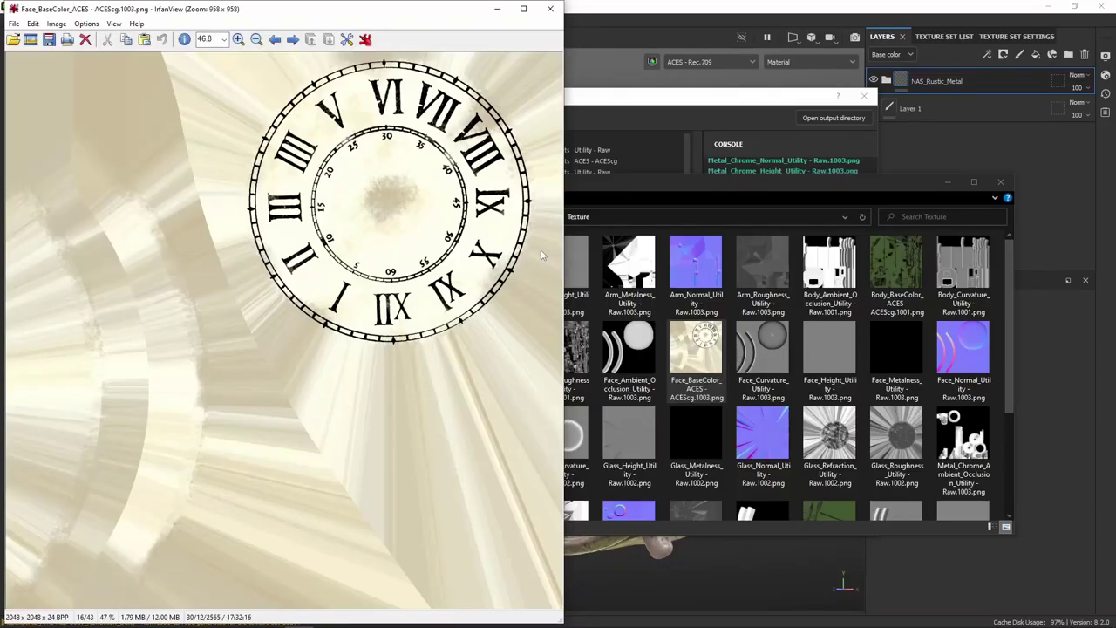
pyautogui.click(550, 8)
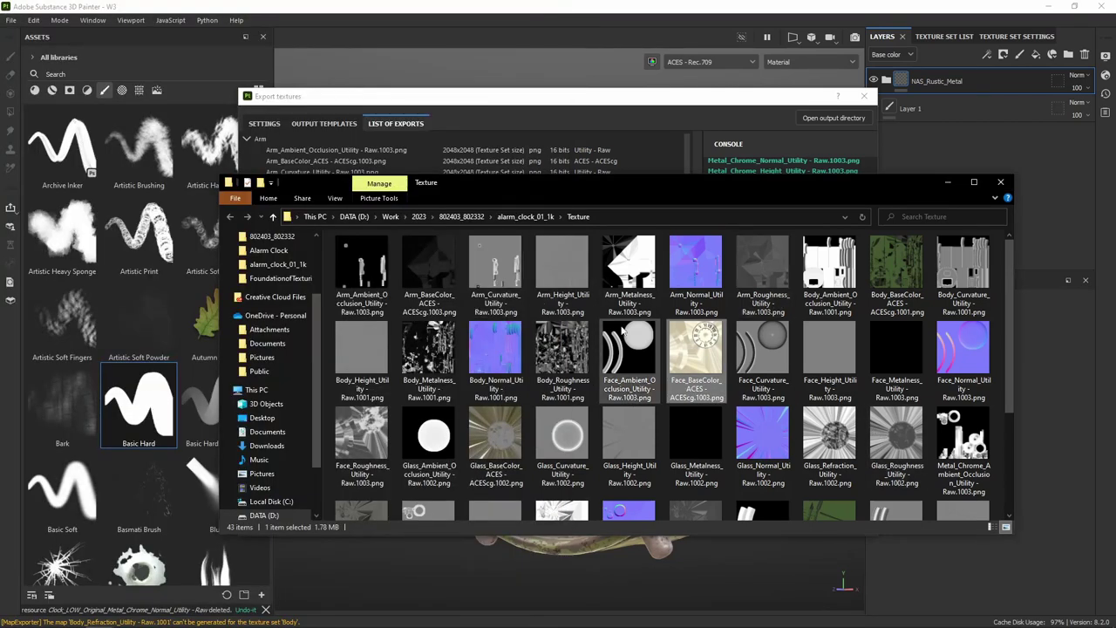
pyautogui.click(948, 44)
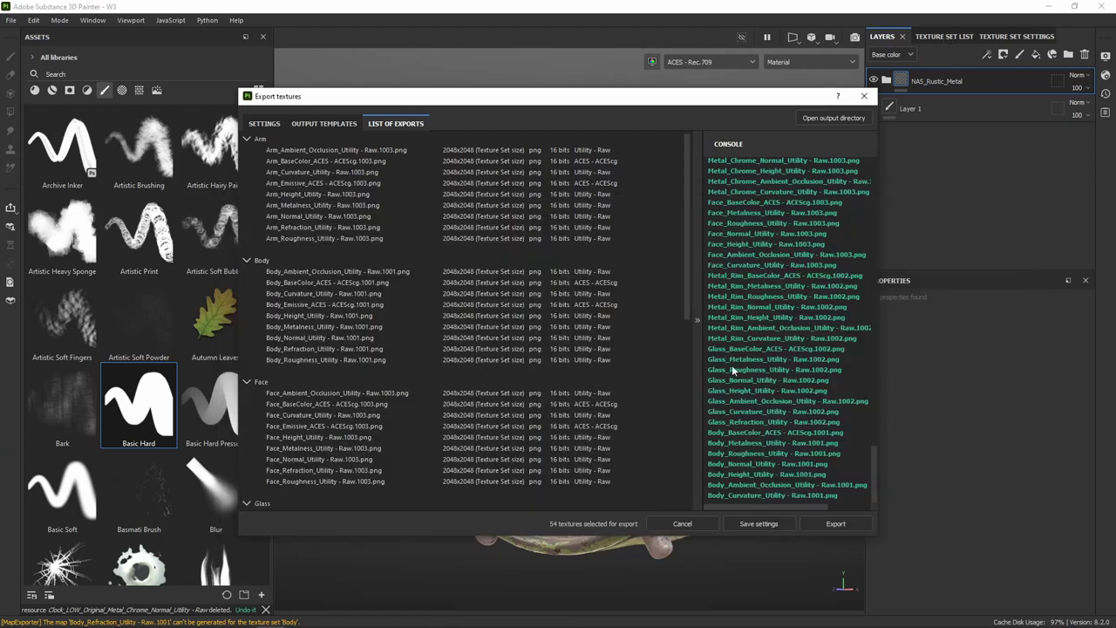
pyautogui.click(682, 523)
# - Close the Export textures dialog and restore the Texture folder window
pyautogui.click(929, 36)
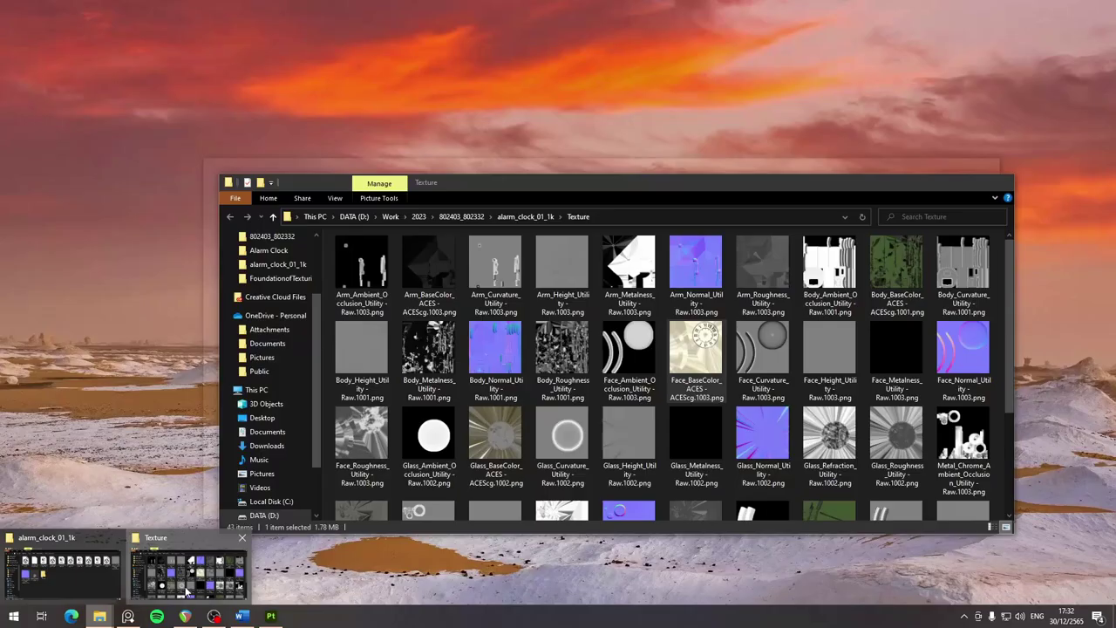
pyautogui.moveTo(99, 617)
pyautogui.click(187, 567)
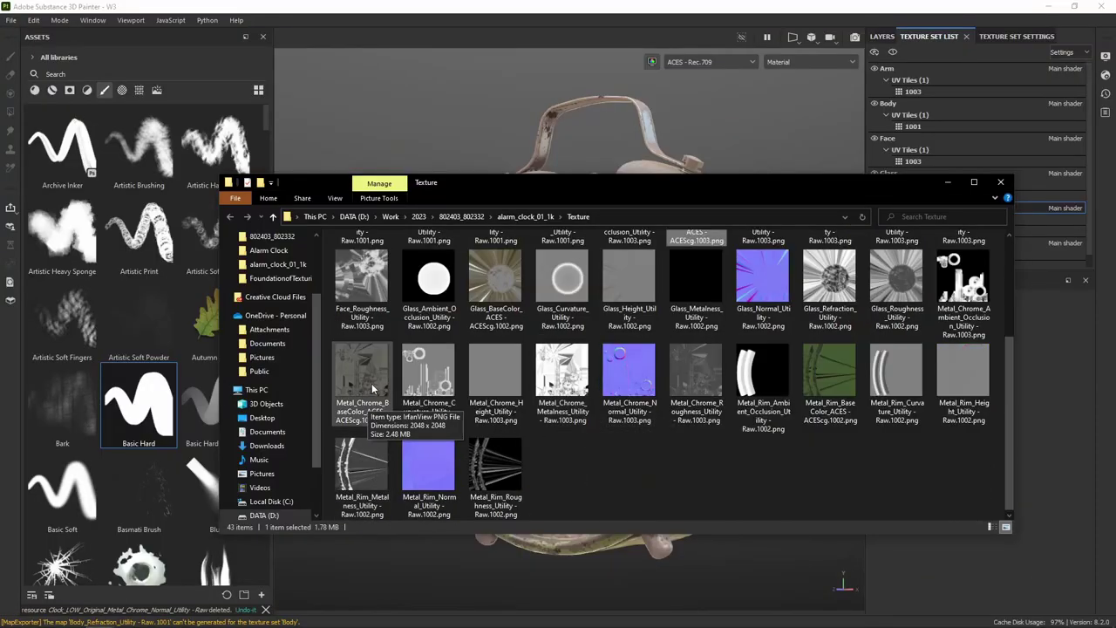
# - Open the first Arm texture in IrfanView and step through the Arm maps, including Arm_Curvature
pyautogui.scroll(5, 392, 350)
pyautogui.doubleClick(362, 270)
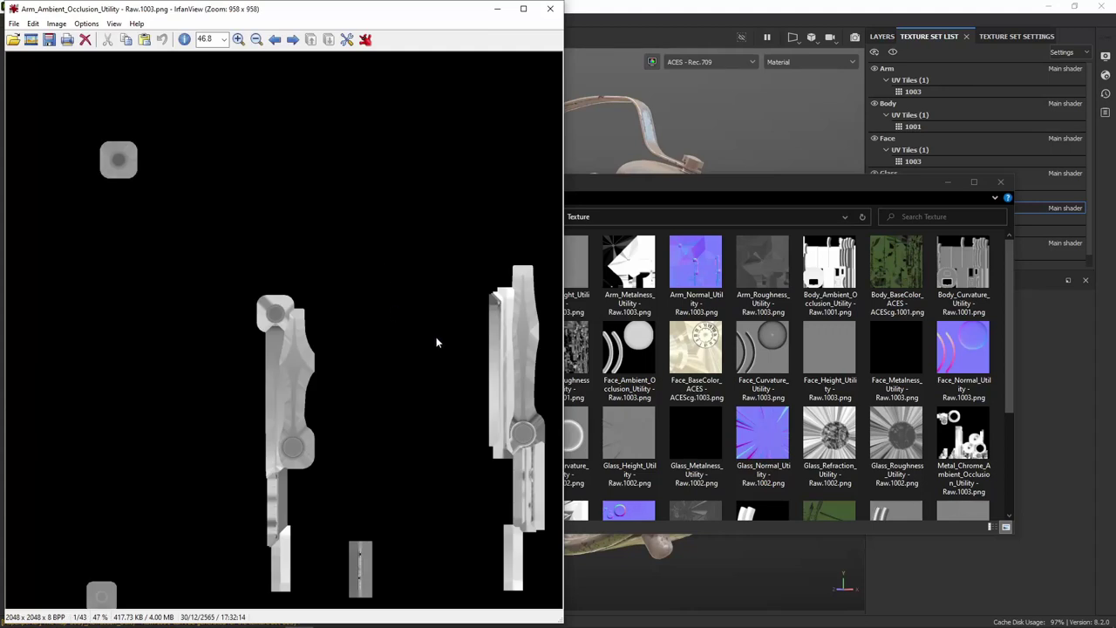
pyautogui.press('Right')
pyautogui.press('Right')
pyautogui.press('Right')
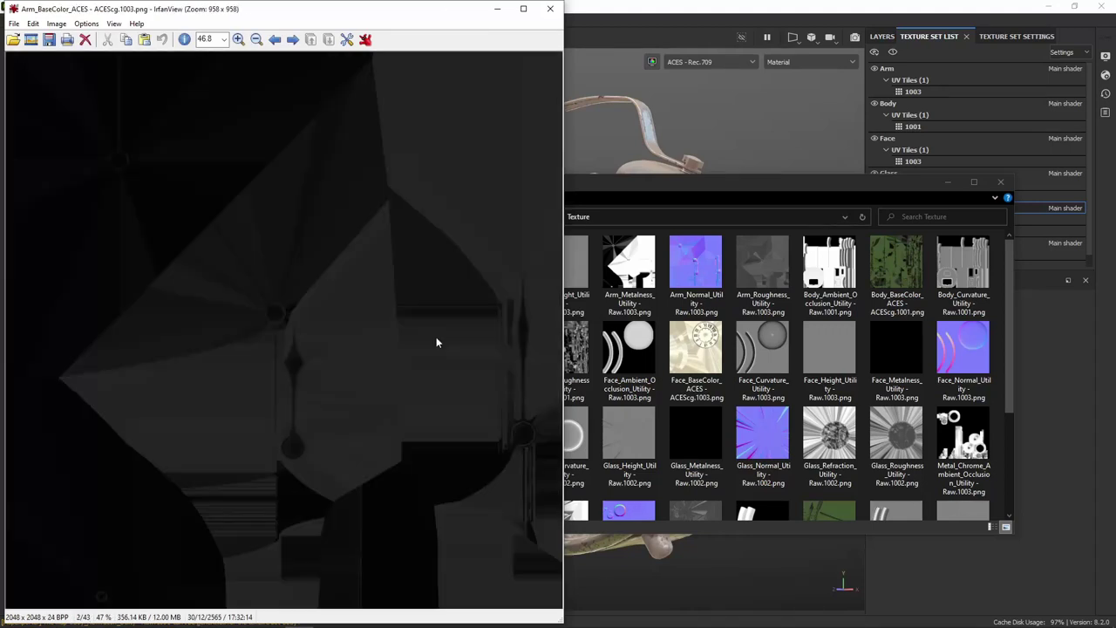
pyautogui.press('Left')
pyautogui.press('Right')
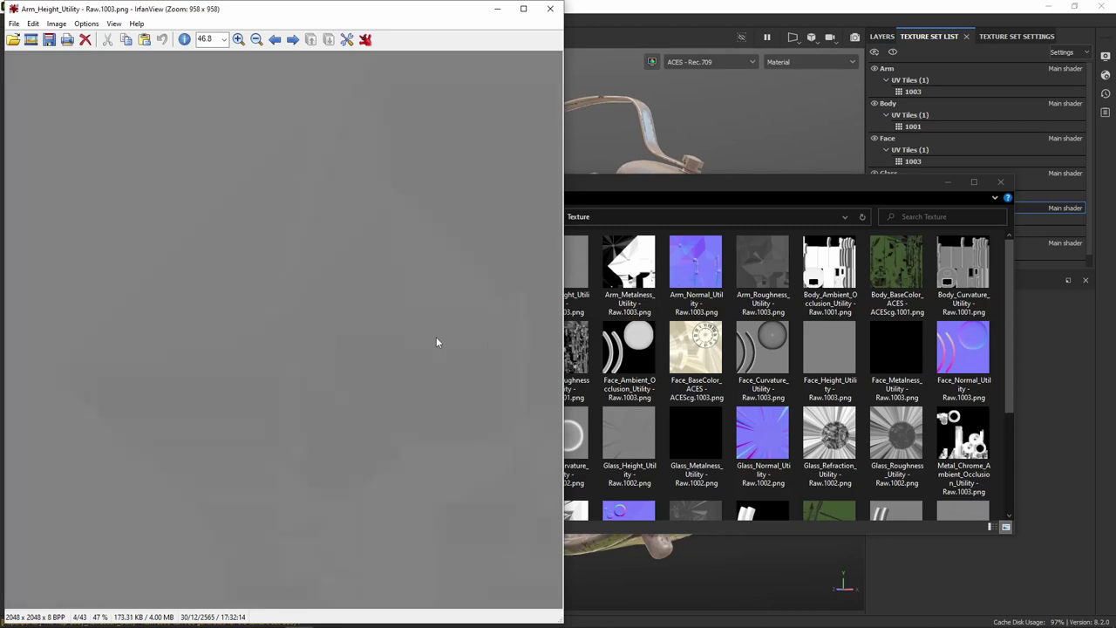
pyautogui.press('Right')
pyautogui.press('Right')
pyautogui.press('Right')
pyautogui.press('Right')
pyautogui.press('Right')
pyautogui.press('Right')
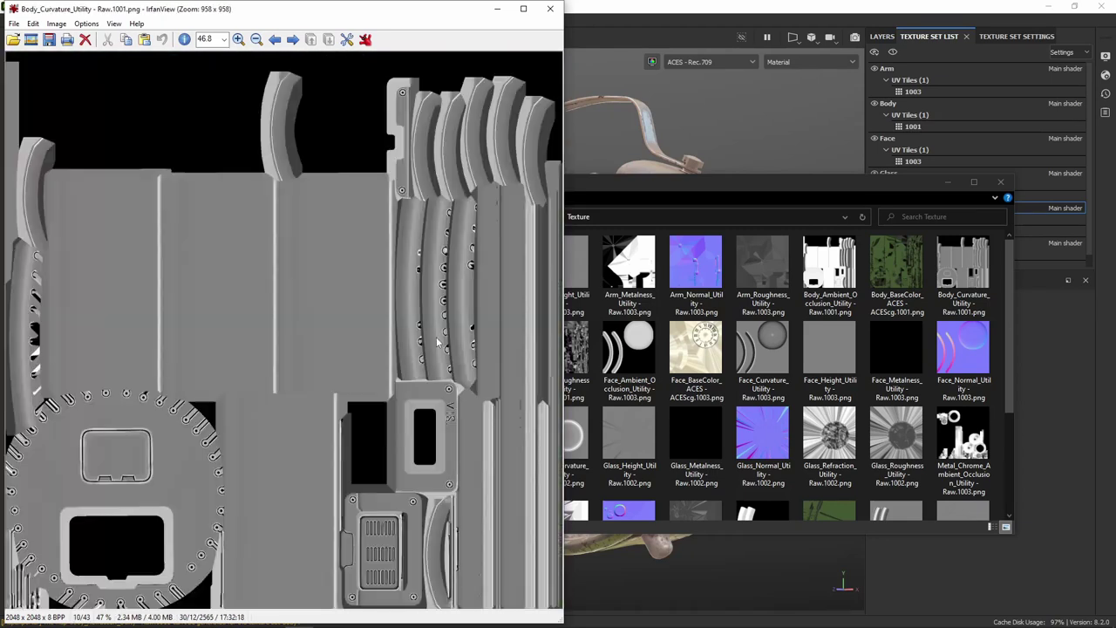
# - Browse the Body maps: BaseColor, Curvature, Ambient_Occlusion, Metalness, Normal_Utility and Roughness
pyautogui.press('Left')
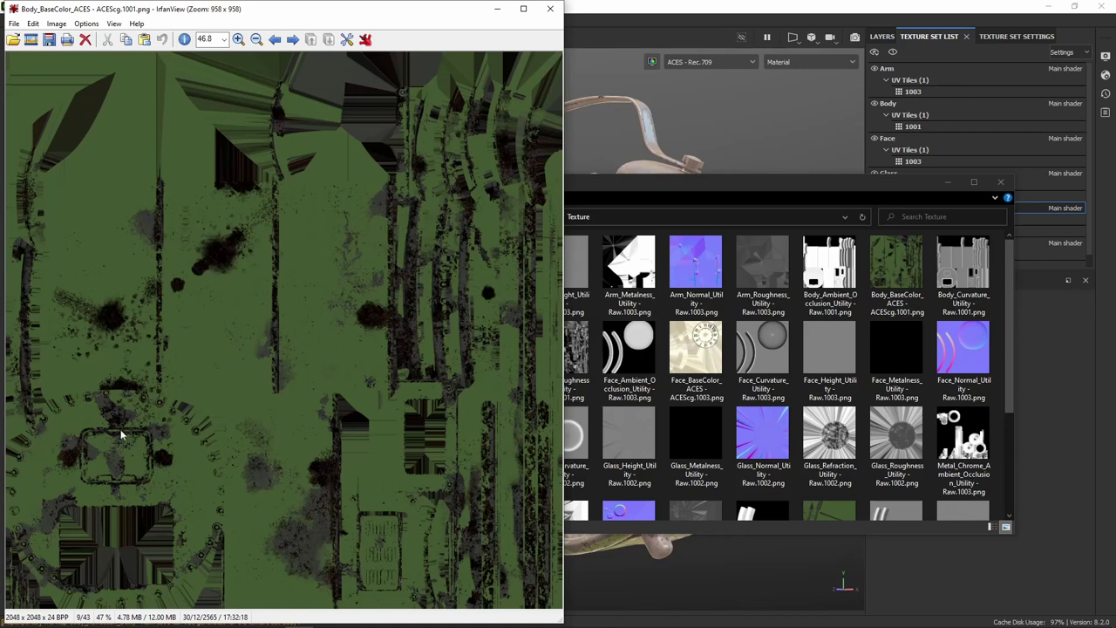
pyautogui.press('Right')
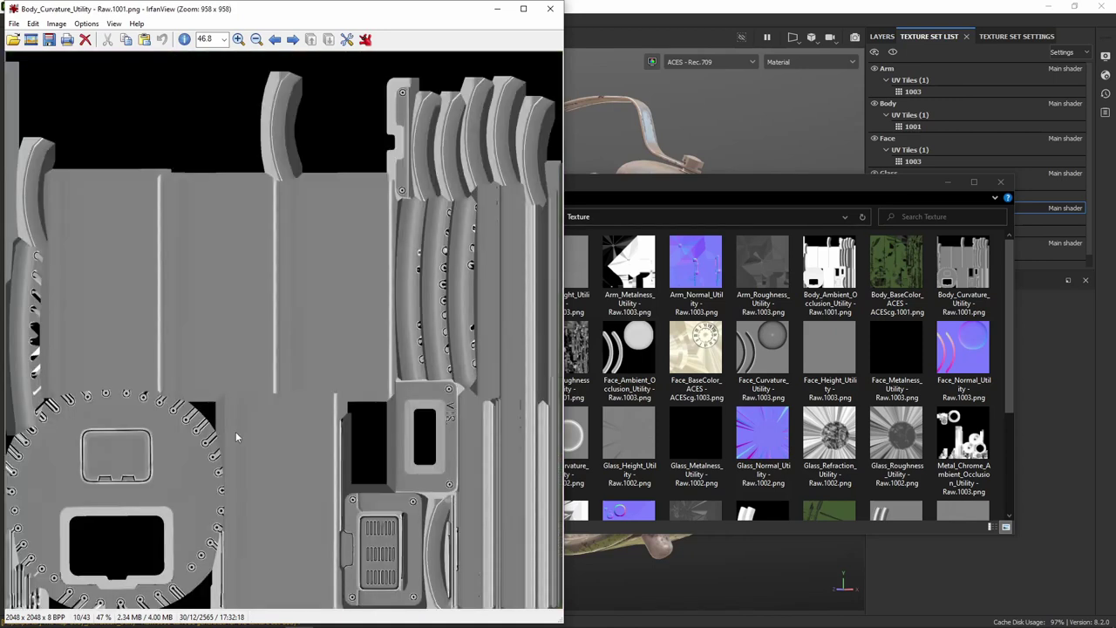
pyautogui.press('Left')
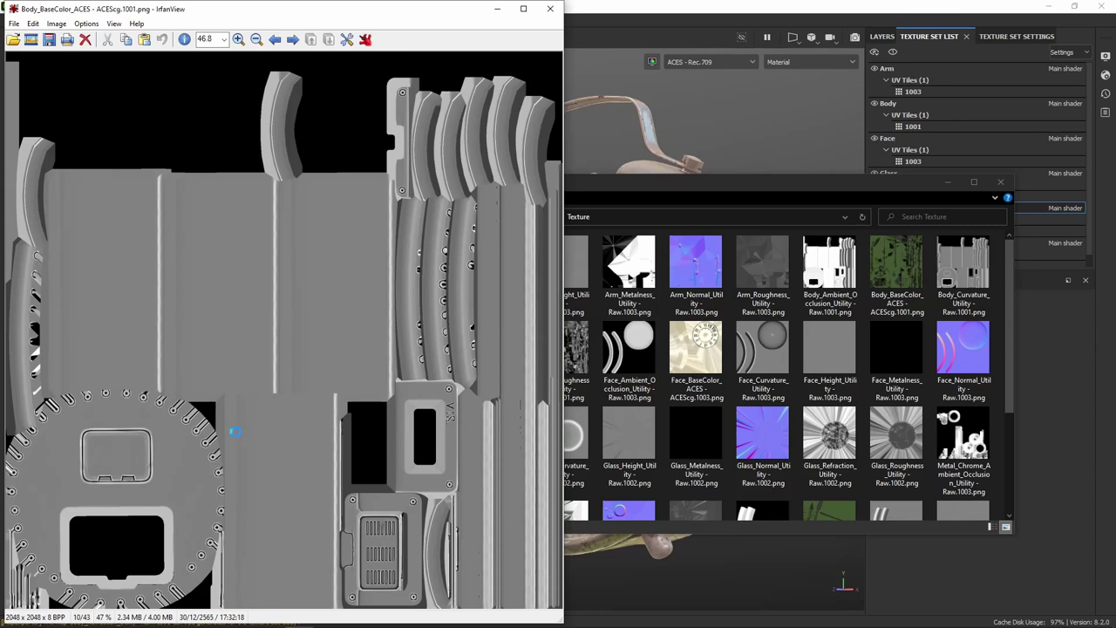
pyautogui.press('Left')
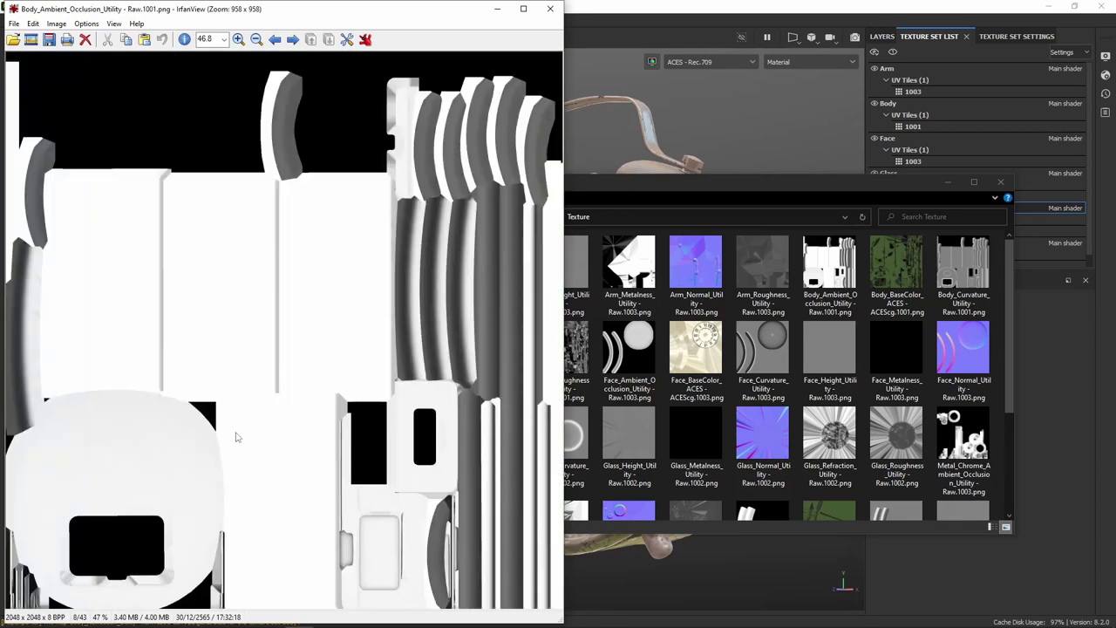
pyautogui.press('Right')
pyautogui.press('Right')
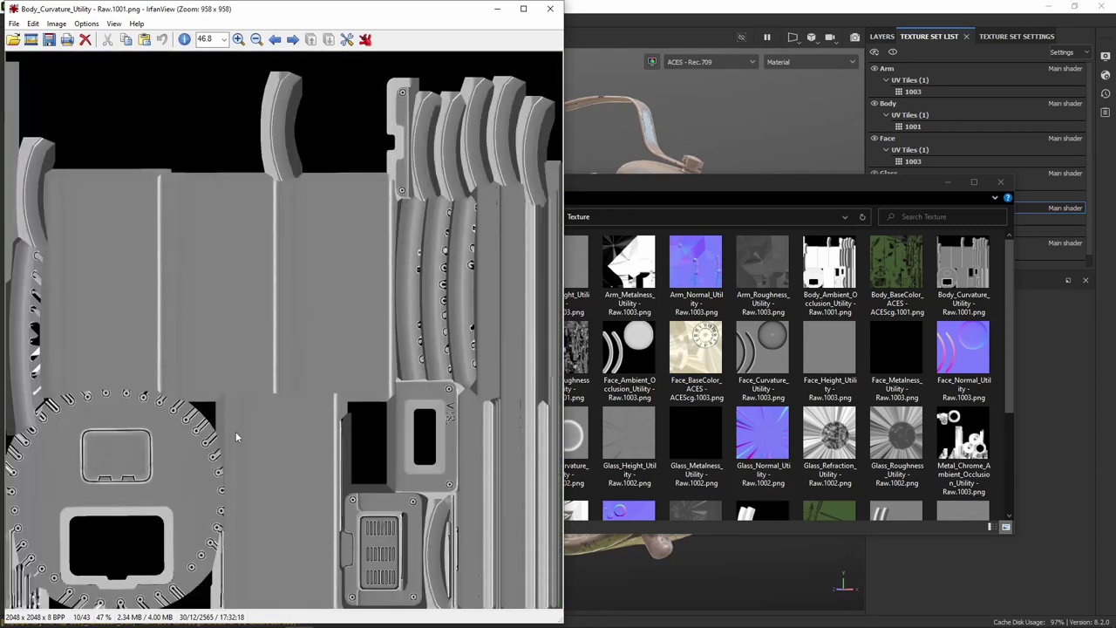
pyautogui.press('Right')
pyautogui.press('Right')
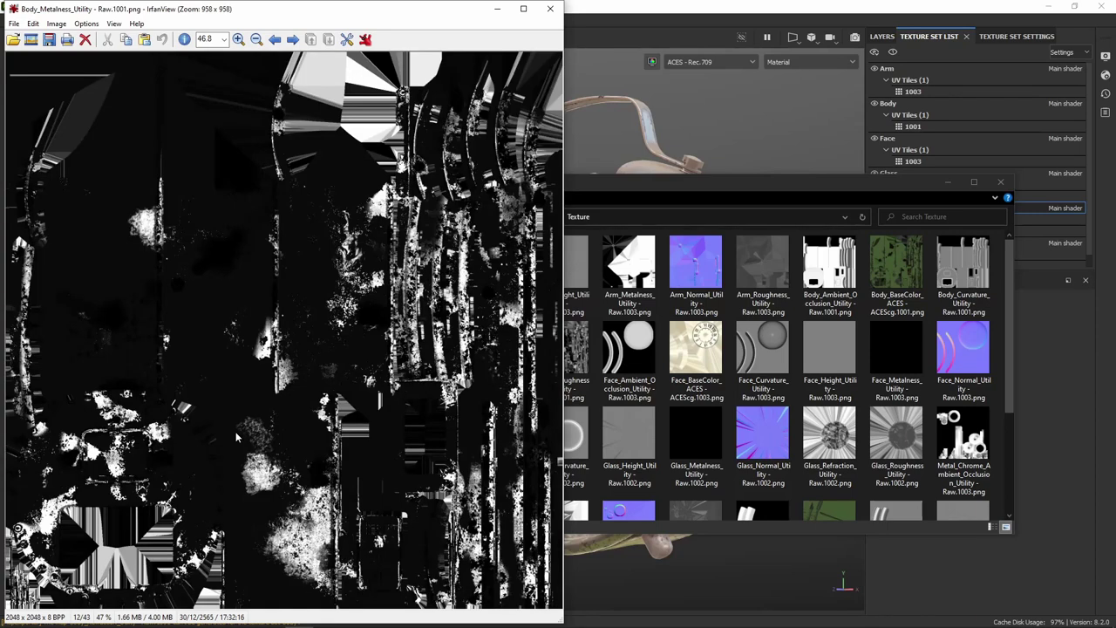
pyautogui.press('Right')
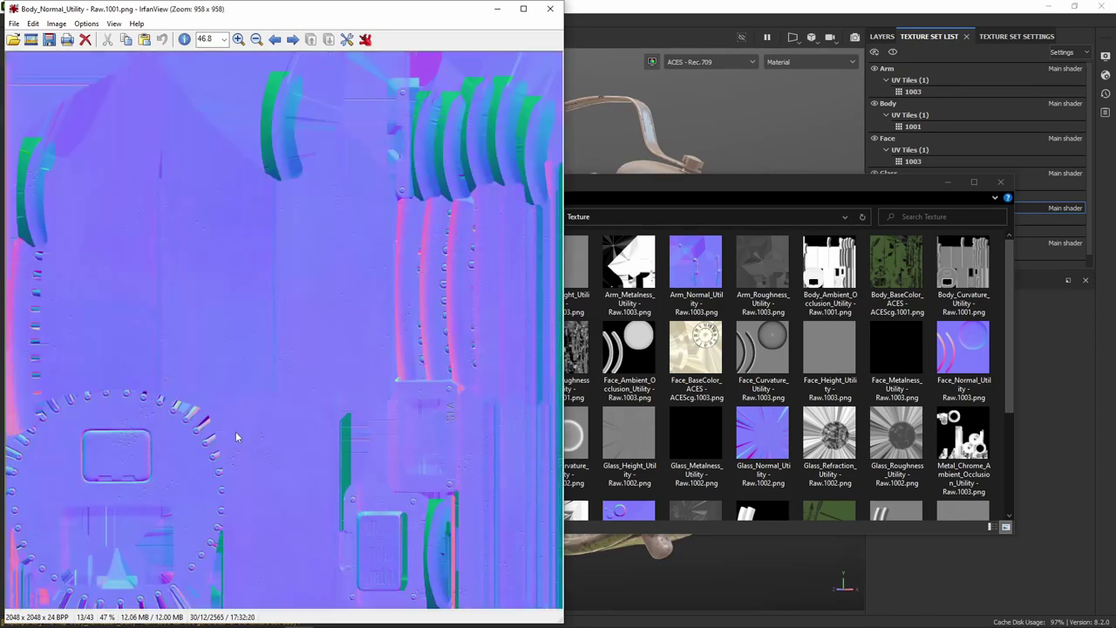
pyautogui.press('Right')
pyautogui.press('Left')
# - Browse the Face maps from BaseColor through Normal and Roughness
pyautogui.press('Right')
pyautogui.press('Right')
pyautogui.press('Right')
pyautogui.press('Right')
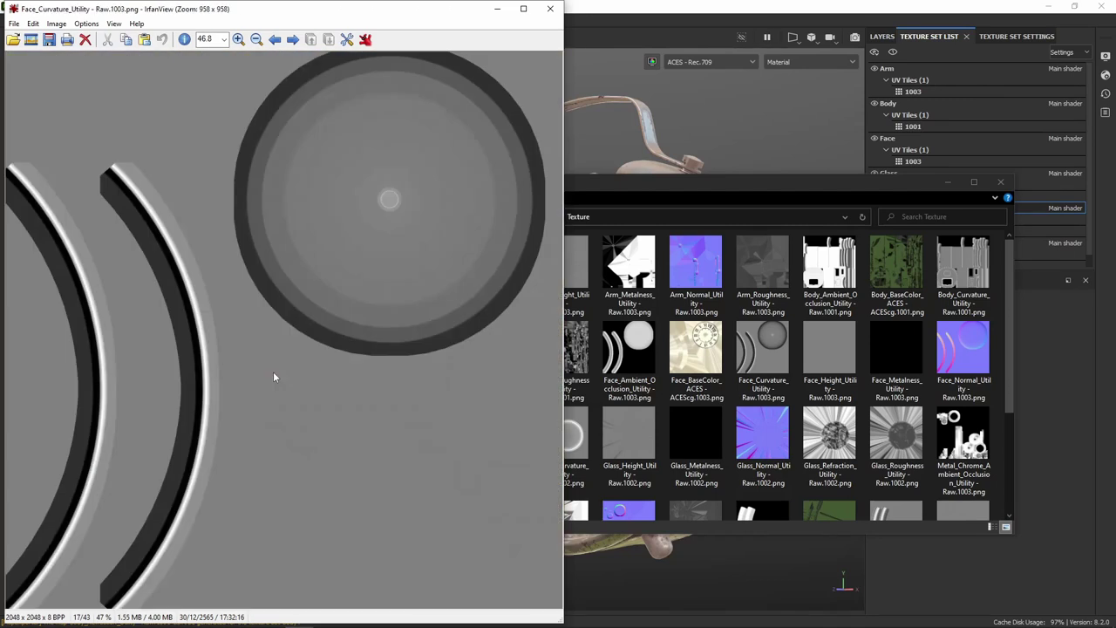
pyautogui.press('Left')
pyautogui.press('Right')
pyautogui.press('Right')
pyautogui.press('Right')
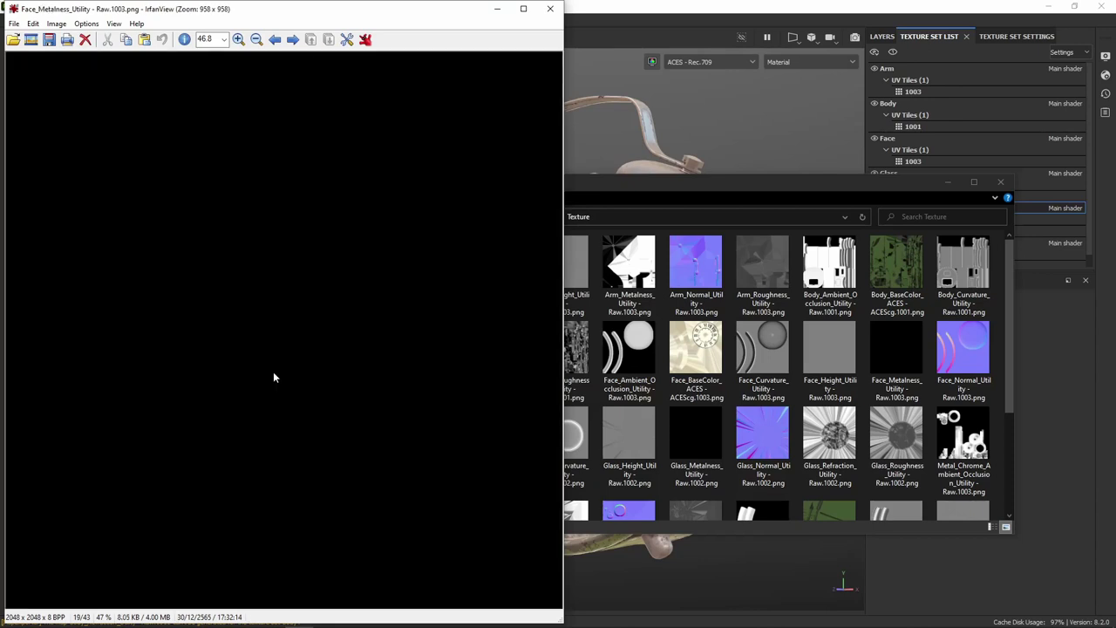
pyautogui.press('Right')
pyautogui.press('Right')
pyautogui.press('Left')
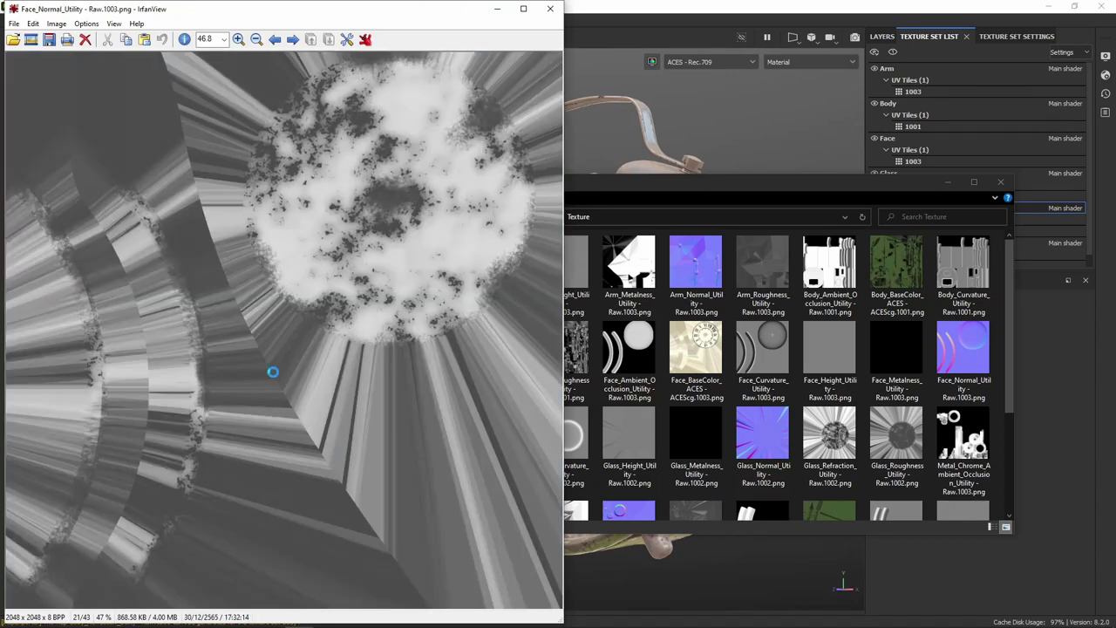
pyautogui.press('Right')
pyautogui.press('Right')
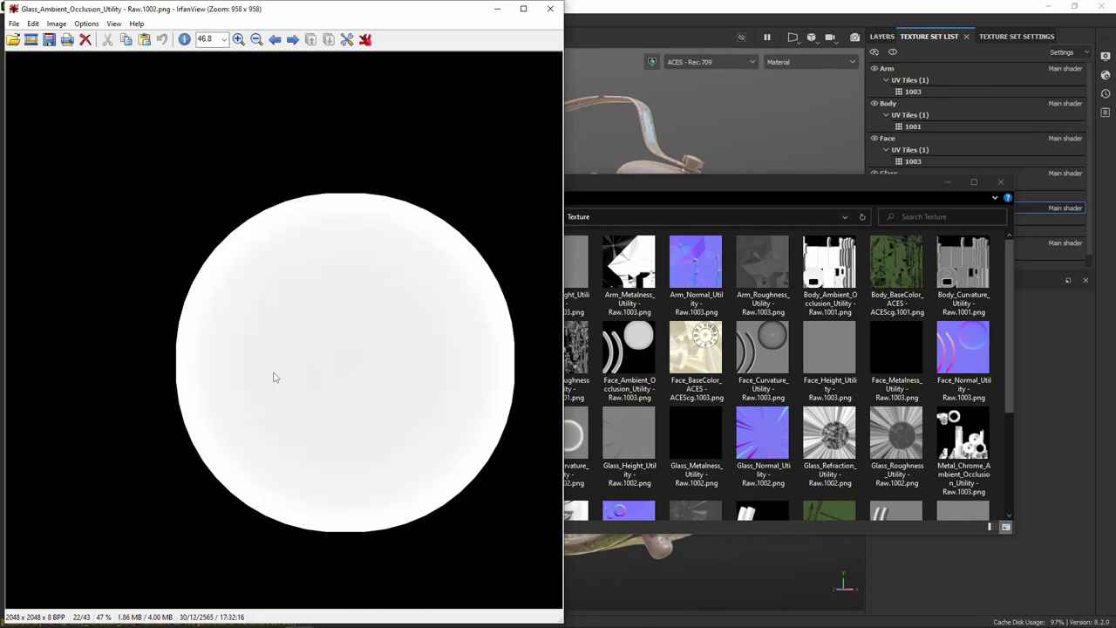
pyautogui.press('Right')
pyautogui.press('Right')
pyautogui.press('Right')
pyautogui.press('Right')
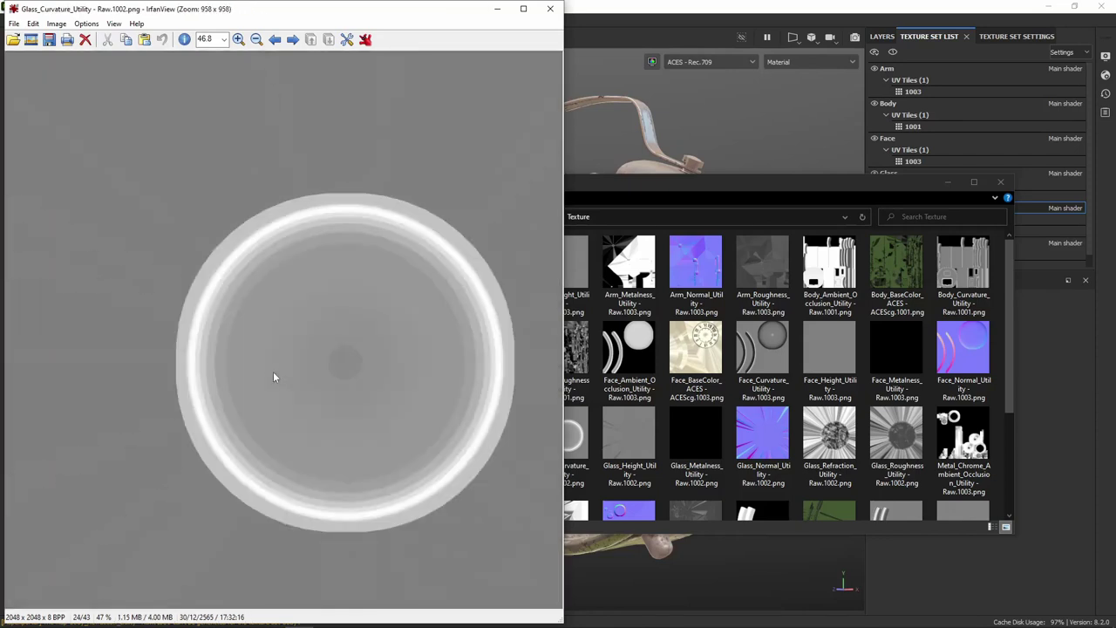
# - Step through the Glass Height, Metalness, Normal and Roughness maps to Metal_Chrome_Ambient_Occlusion
pyautogui.press('Left')
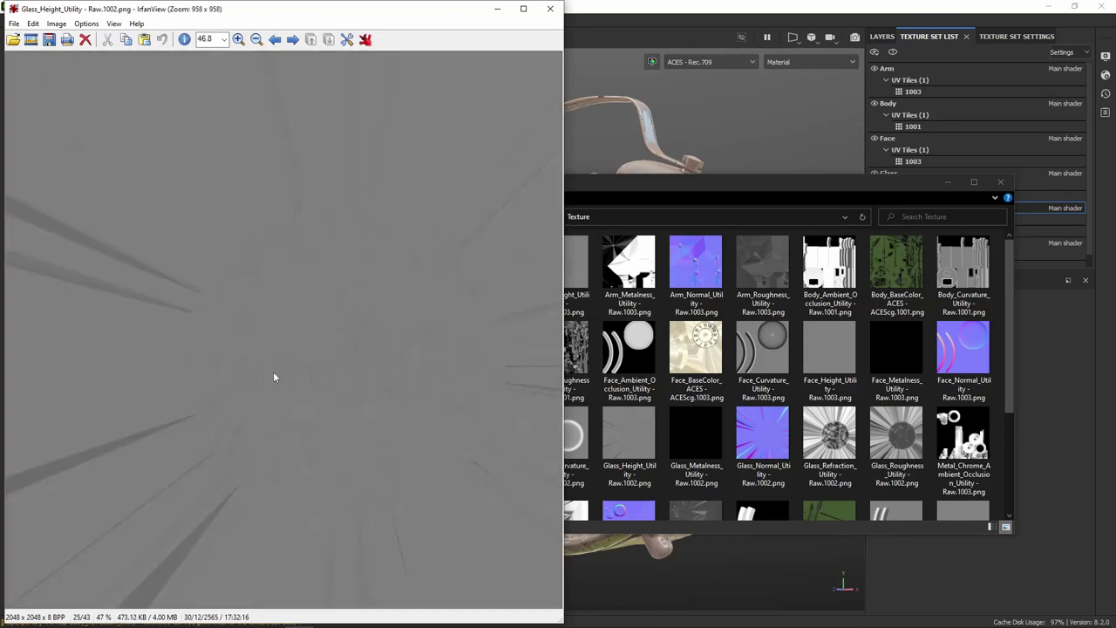
pyautogui.press('Right')
pyautogui.press('Right')
pyautogui.press('Right')
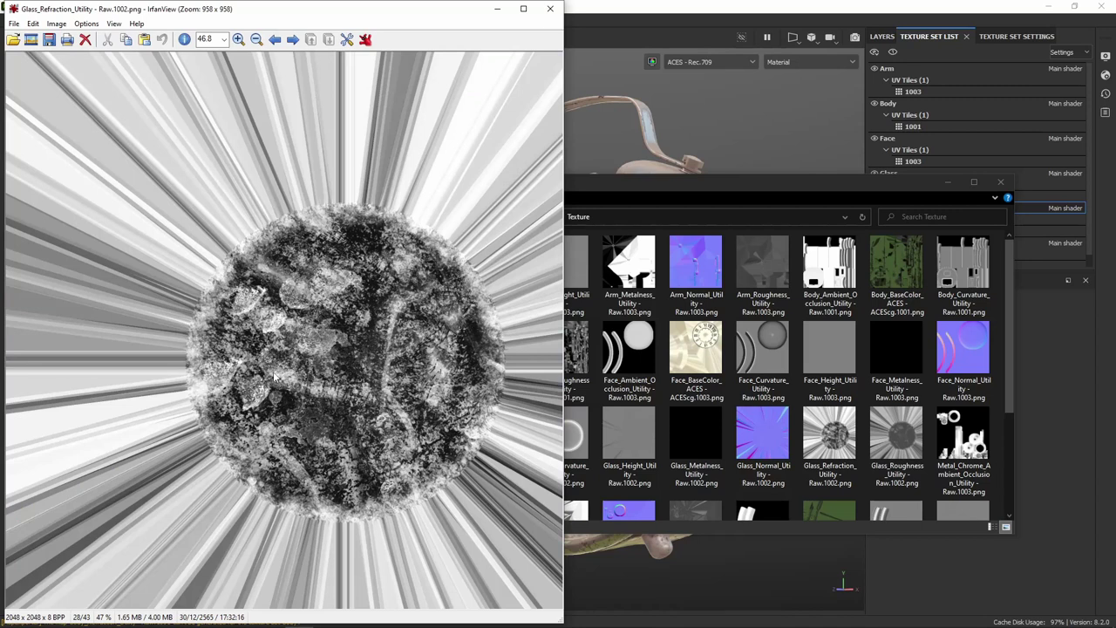
pyautogui.press('Right')
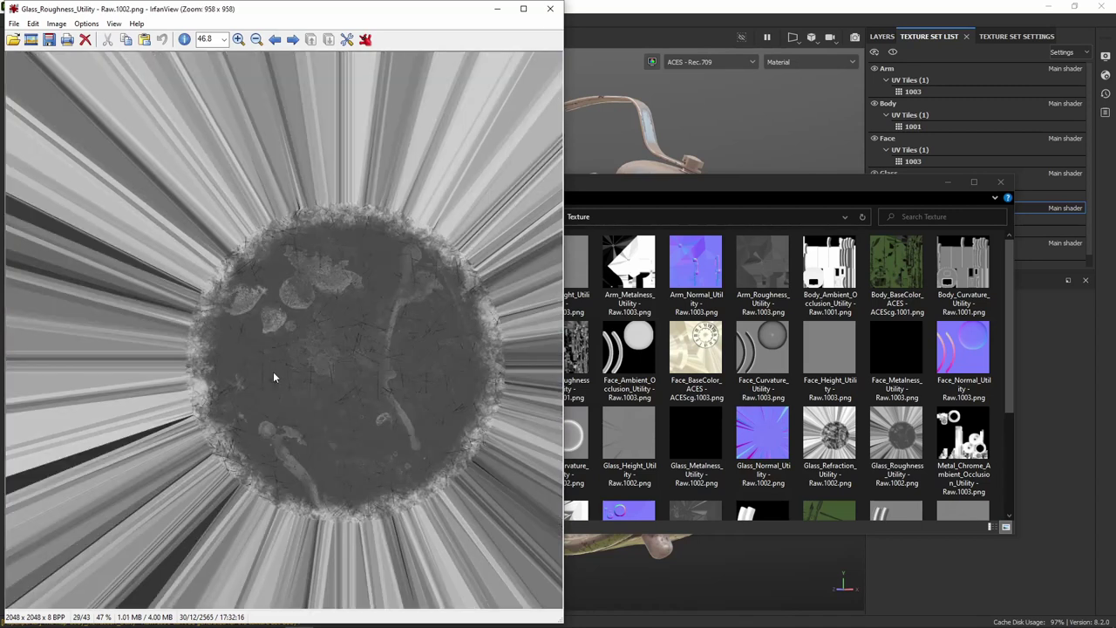
pyautogui.press('Right')
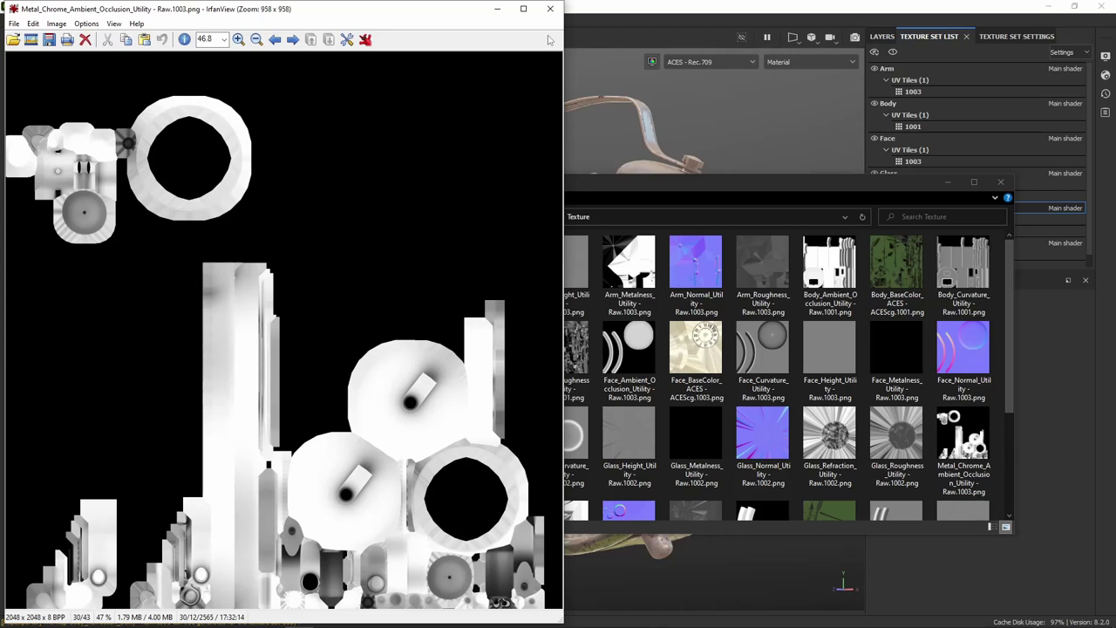
# - Close IrfanView and go up to the alarm_clock_01_1k folder
pyautogui.click(549, 10)
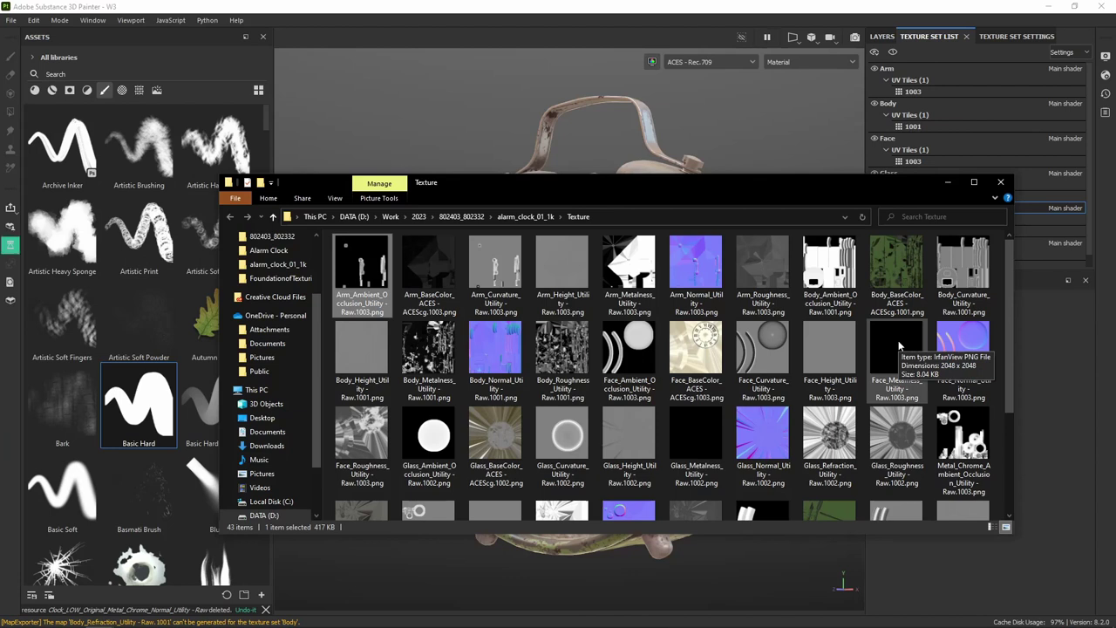
pyautogui.scroll(-3, 521, 243)
pyautogui.scroll(3, 522, 243)
pyautogui.click(525, 217)
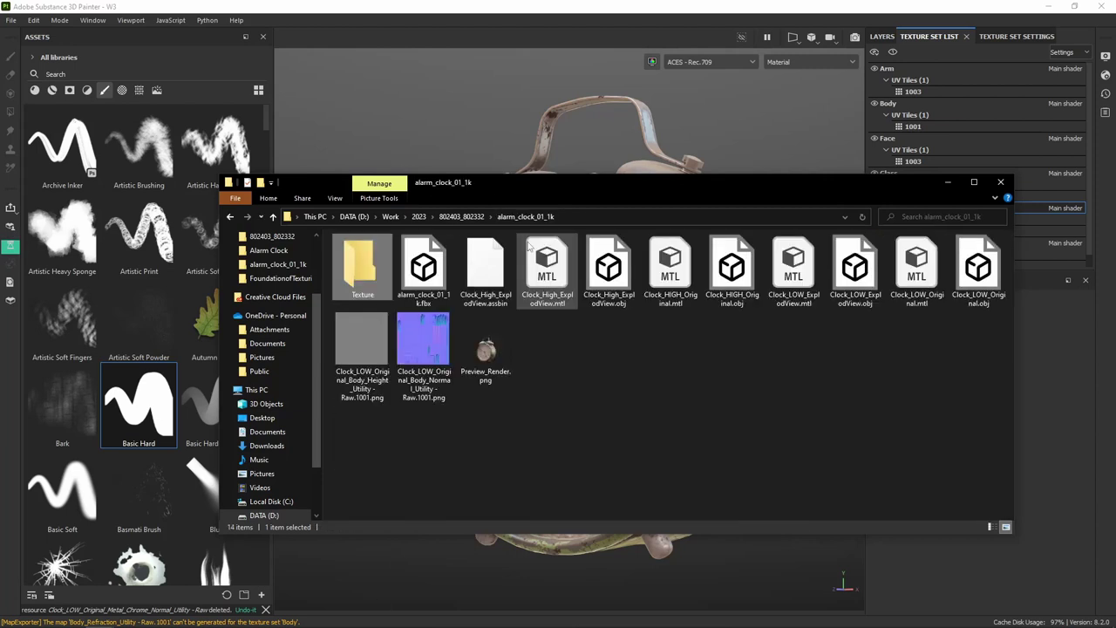